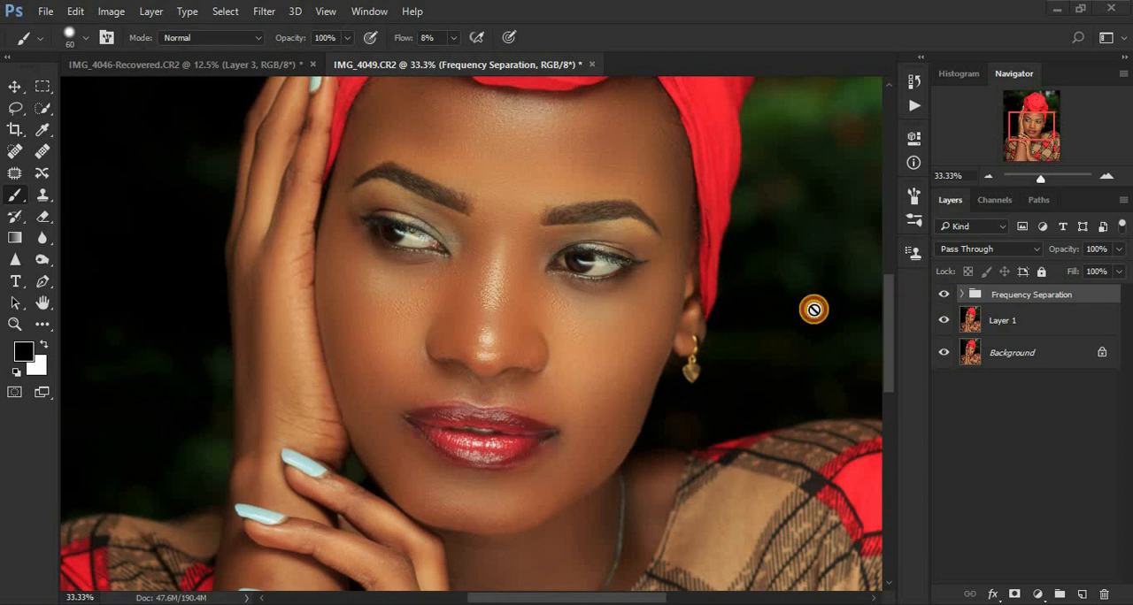
Step: Compare the whole portrait with and without the Frequency Separation group
left_click(943, 297)
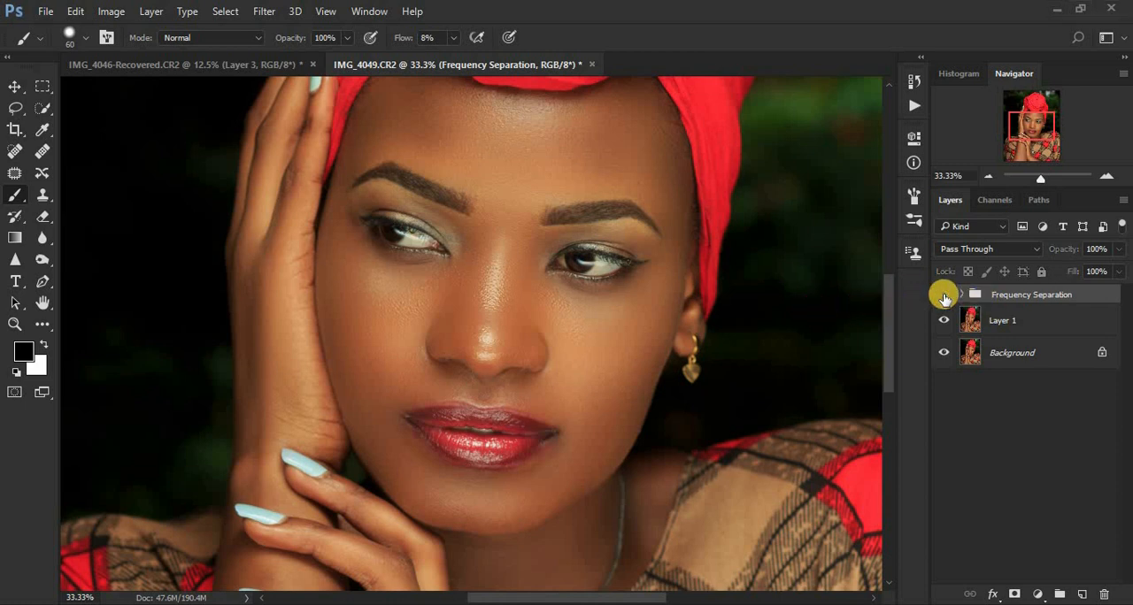
key("ctrl+minus")
key("ctrl+minus")
key("ctrl+minus")
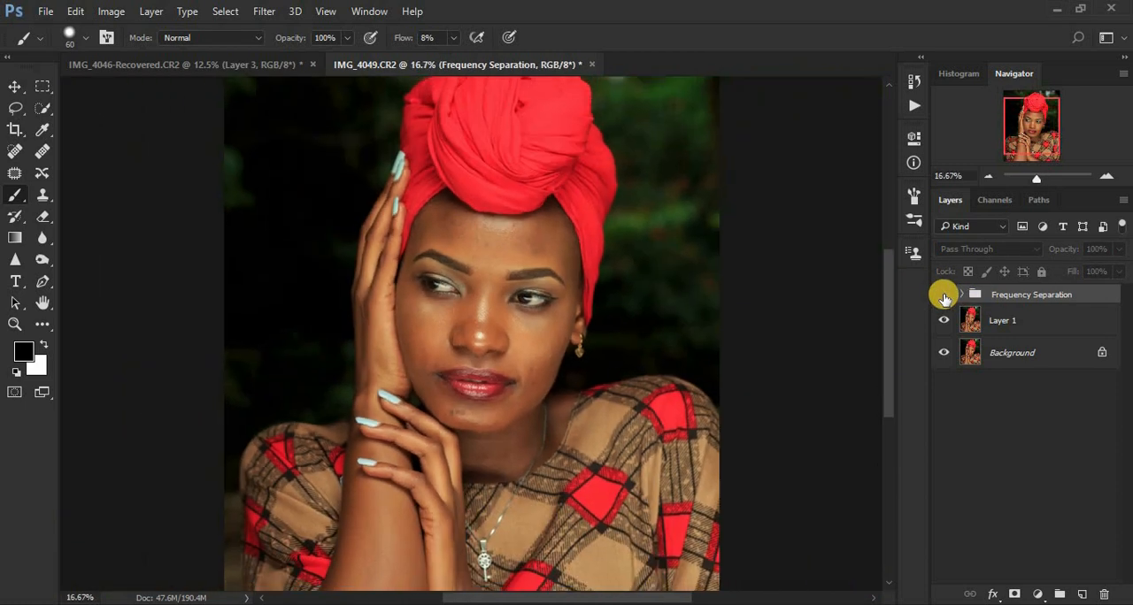
left_click(943, 297)
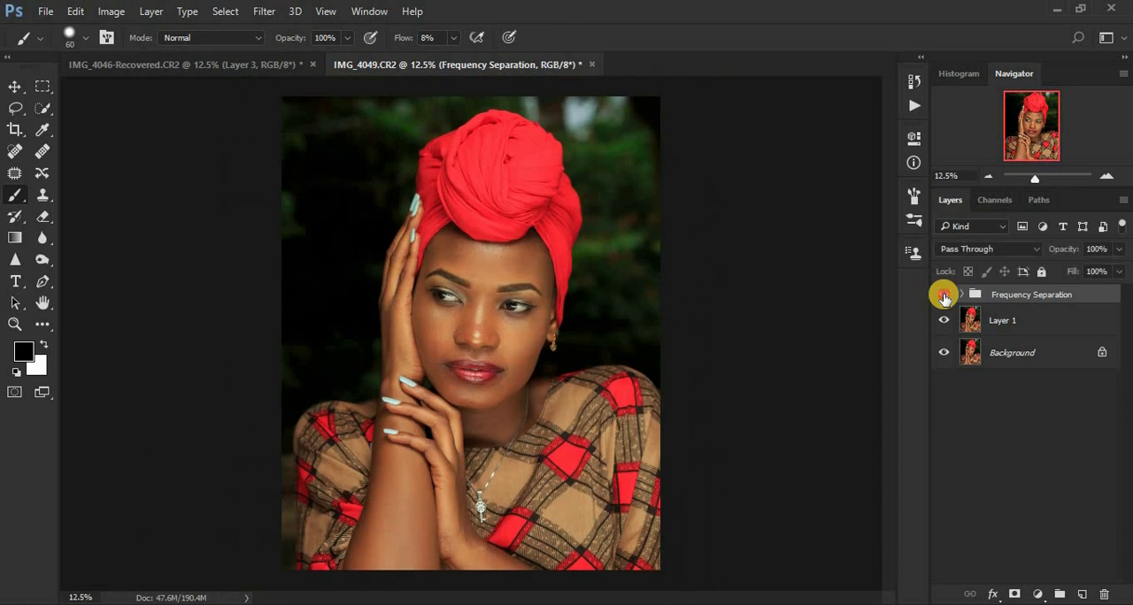
left_click(943, 298)
left_click(943, 298)
left_click(944, 297)
left_click(944, 298)
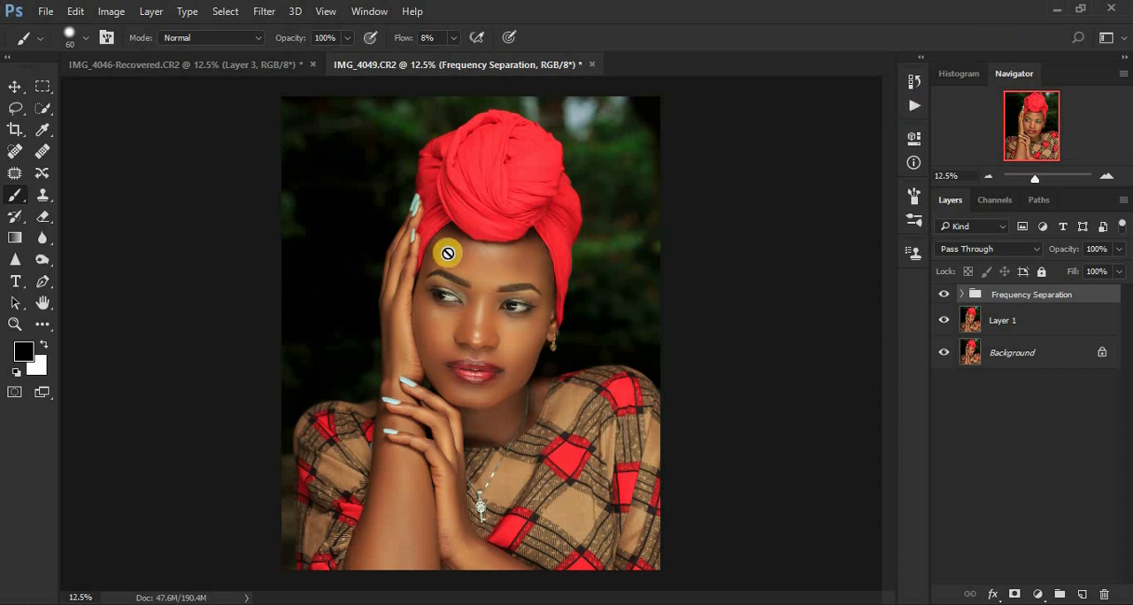
left_click(943, 296)
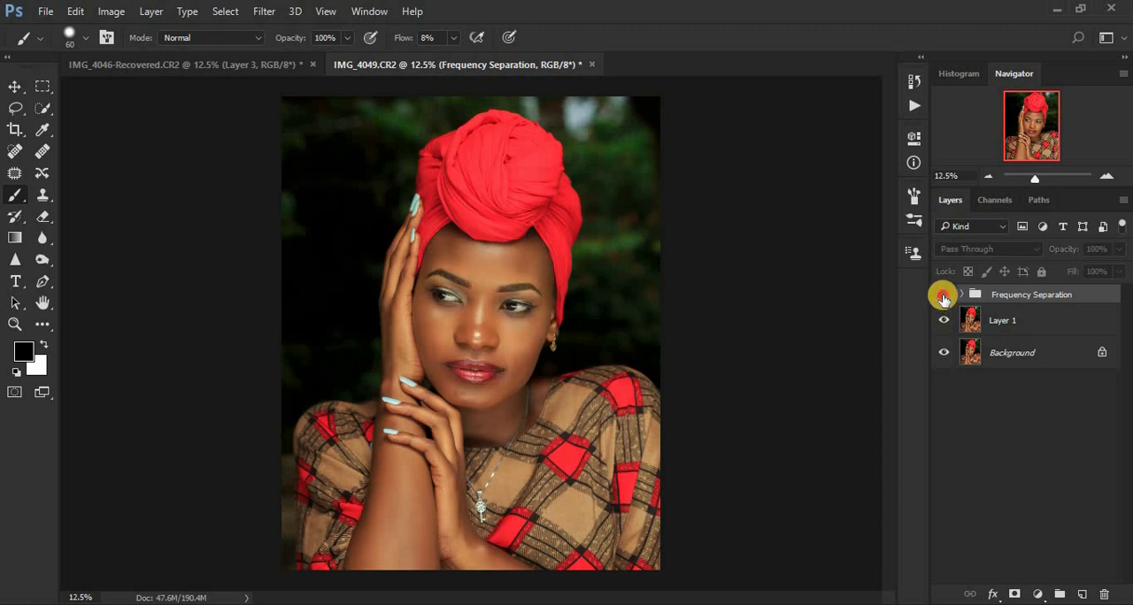
left_click(943, 297)
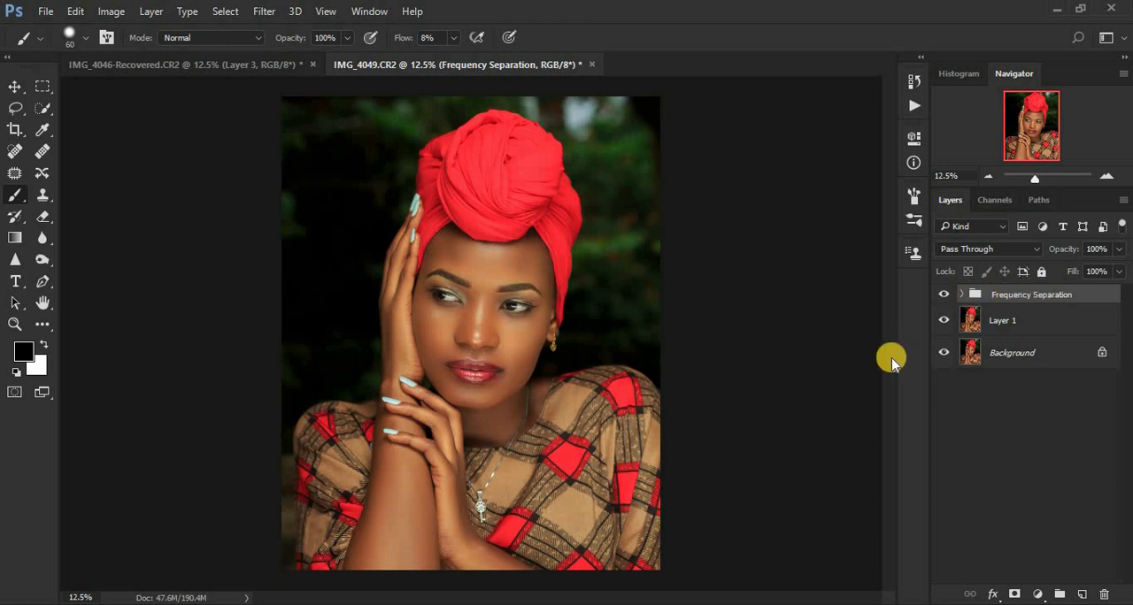
Step: Stamp all visible layers into a new top layer, and add an empty layer named FIXING above it
key("ctrl+shift+alt+e")
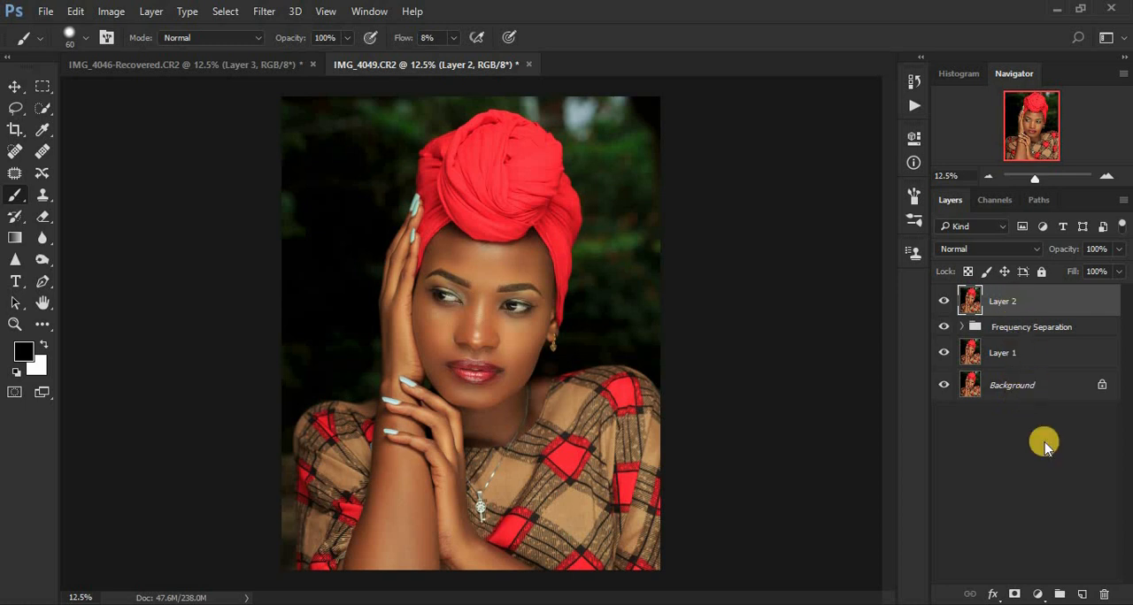
left_click(1081, 593)
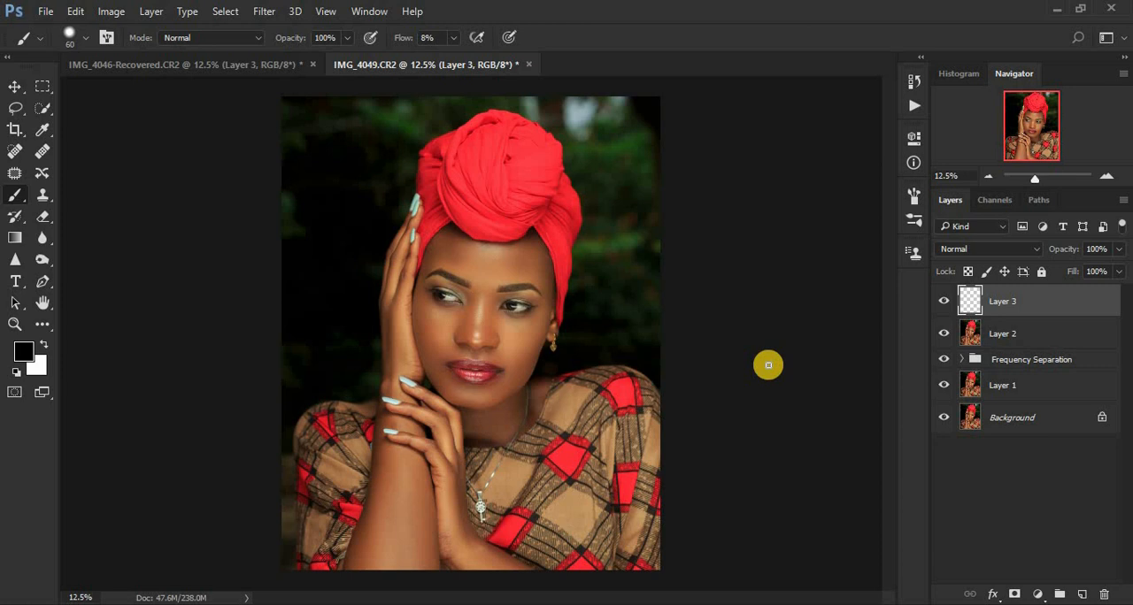
key("ctrl+plus")
key("ctrl+plus")
key("ctrl+plus")
key("ctrl+plus")
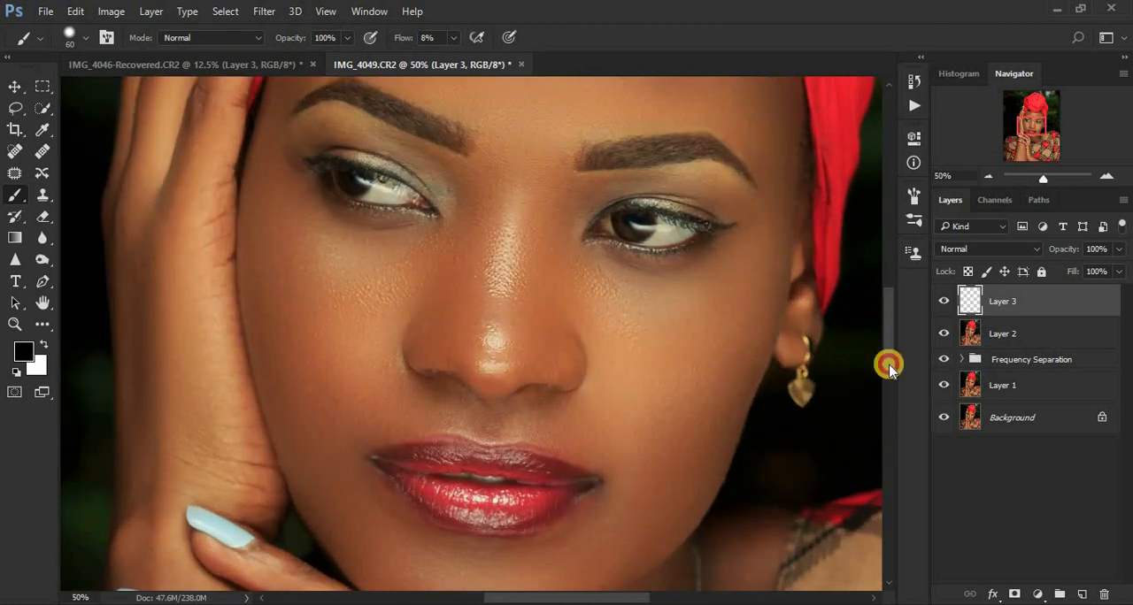
left_click_drag(887, 362, 891, 391)
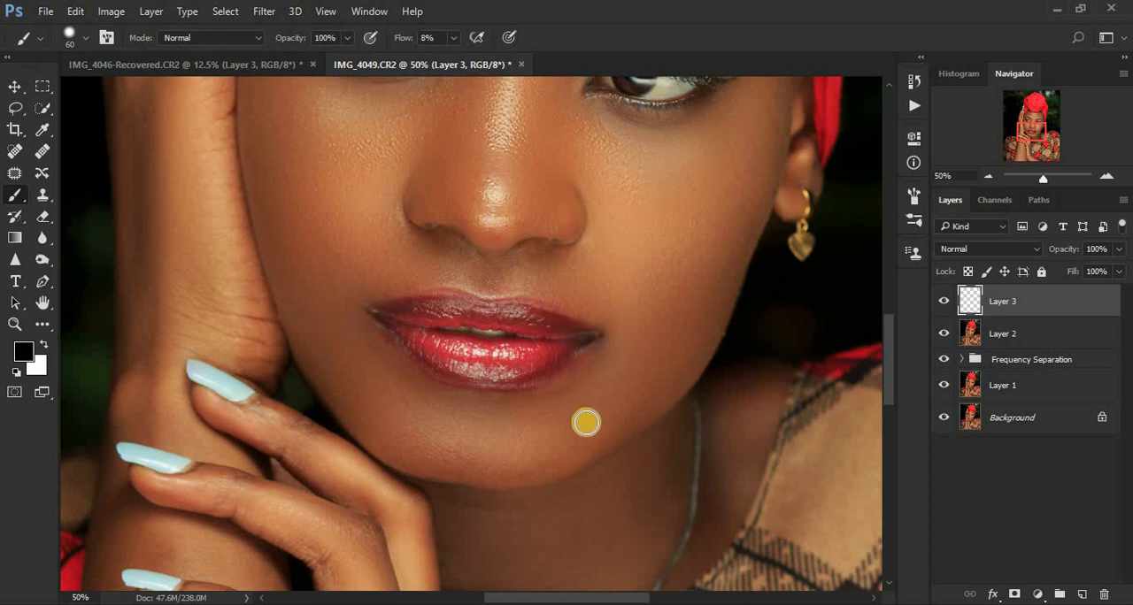
double_click(1000, 302)
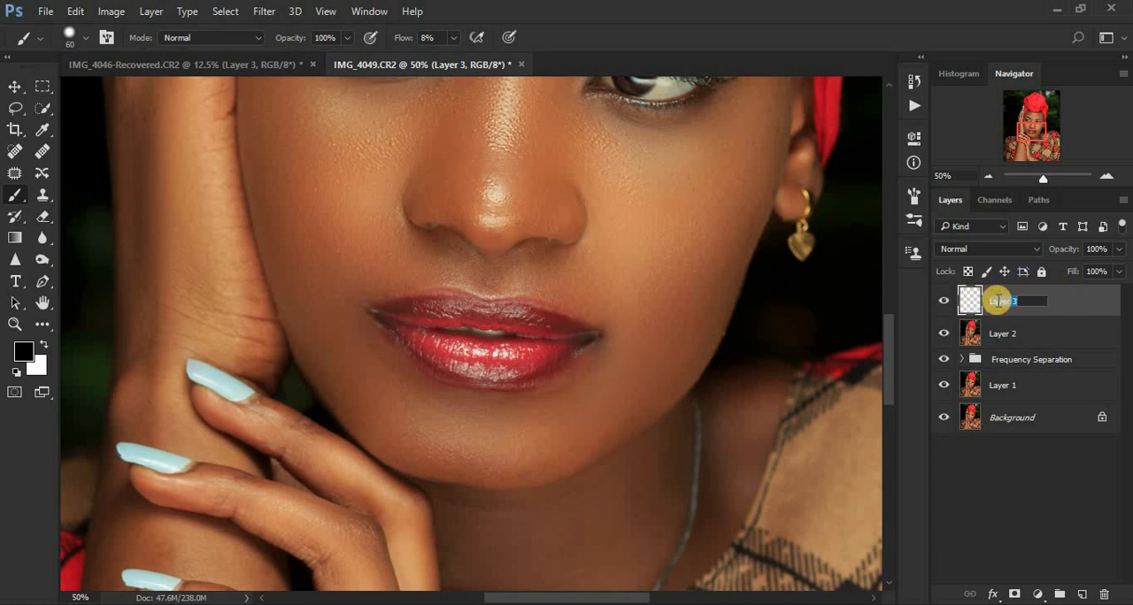
type("FIXING")
key("Return")
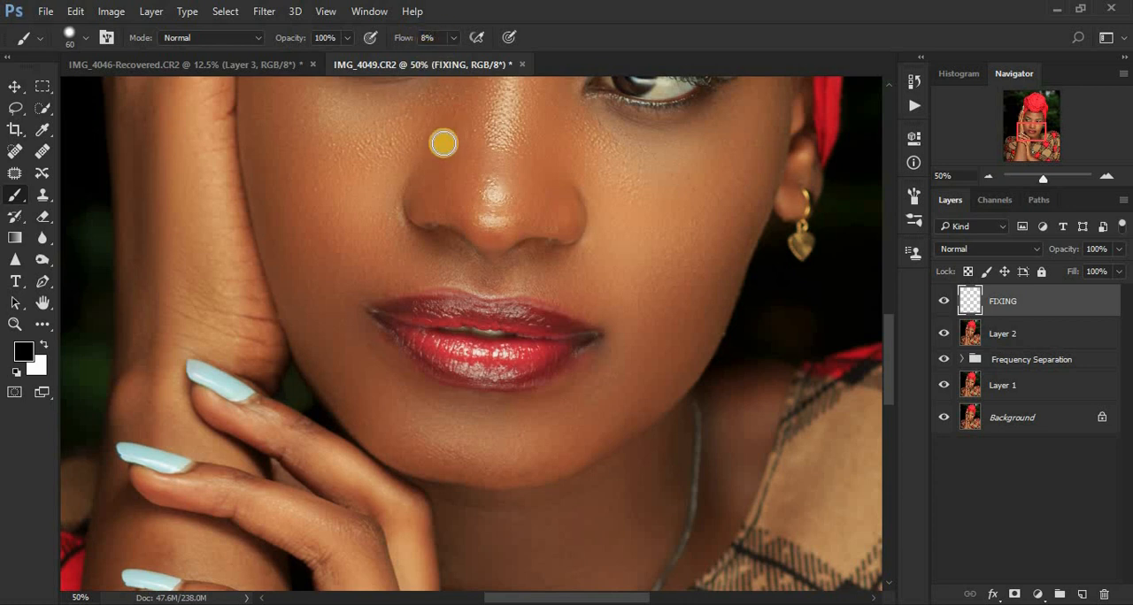
Step: Set the brush hardness to 0%
right_click(333, 187)
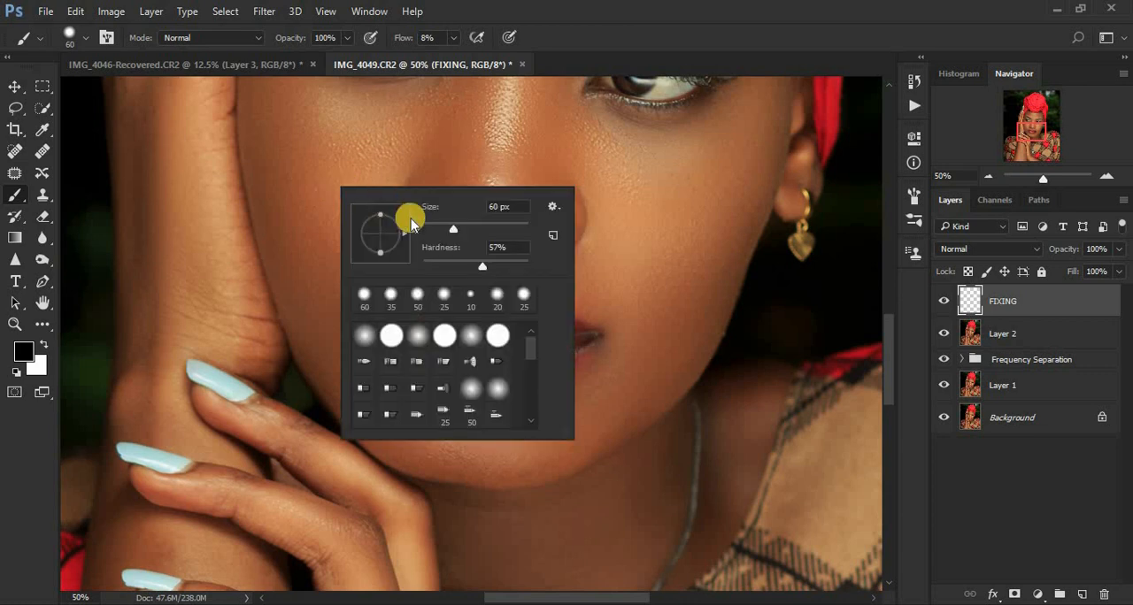
mouse_move(467, 267)
left_mouse_down()
mouse_move(489, 268)
mouse_move(382, 275)
left_mouse_up()
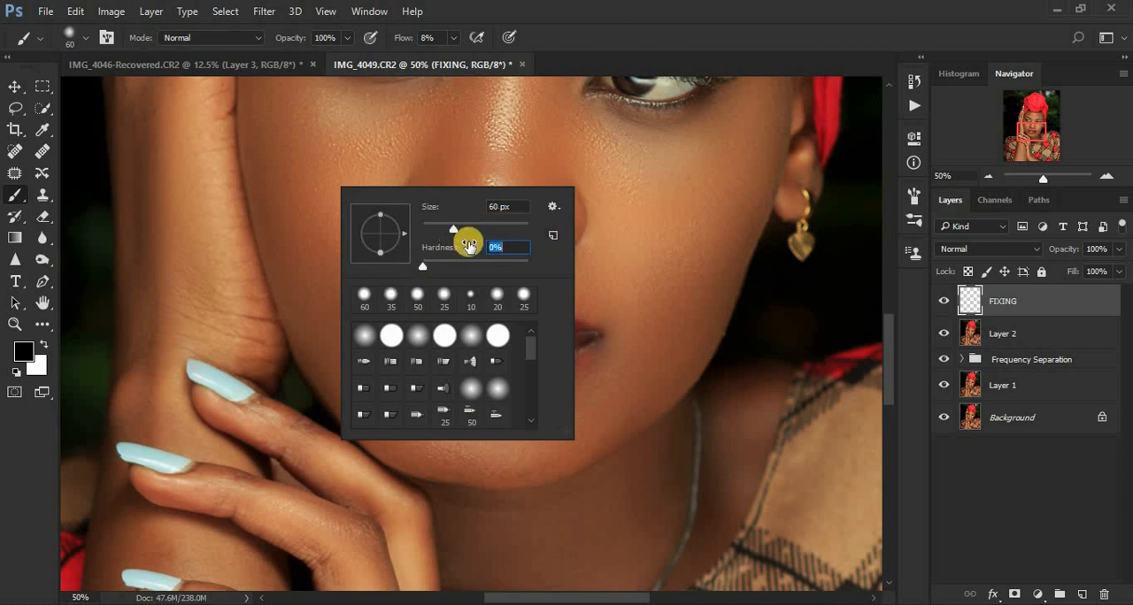
key("Return")
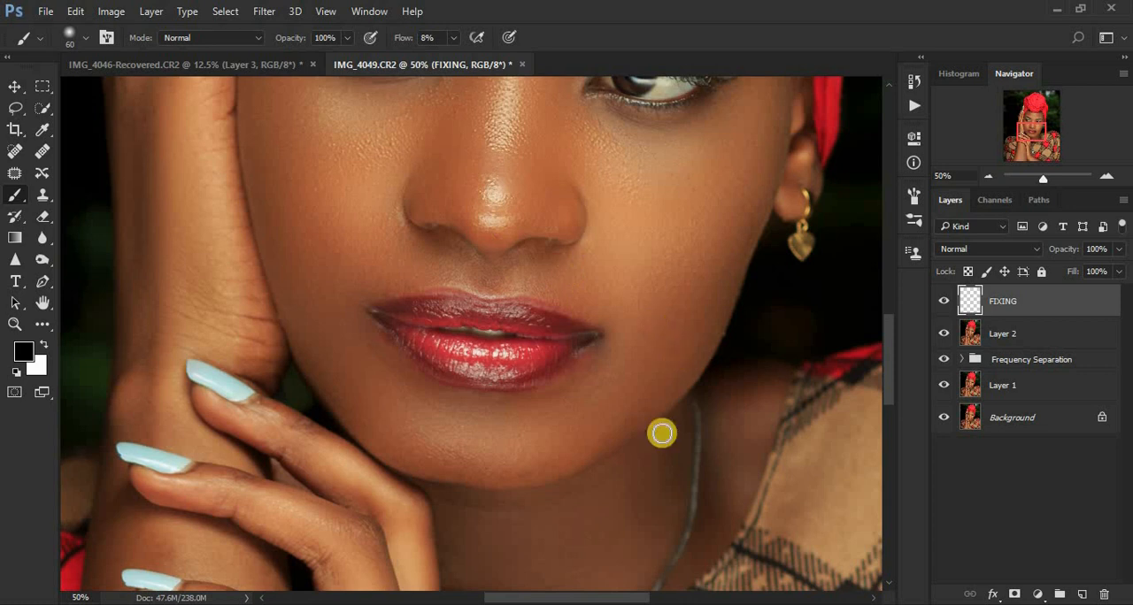
Step: Paint sampled skin tones over the uneven skin around the mouth corner on the image's right, reducing the brush to 30 px
key("ctrl+plus")
key("ctrl+plus")
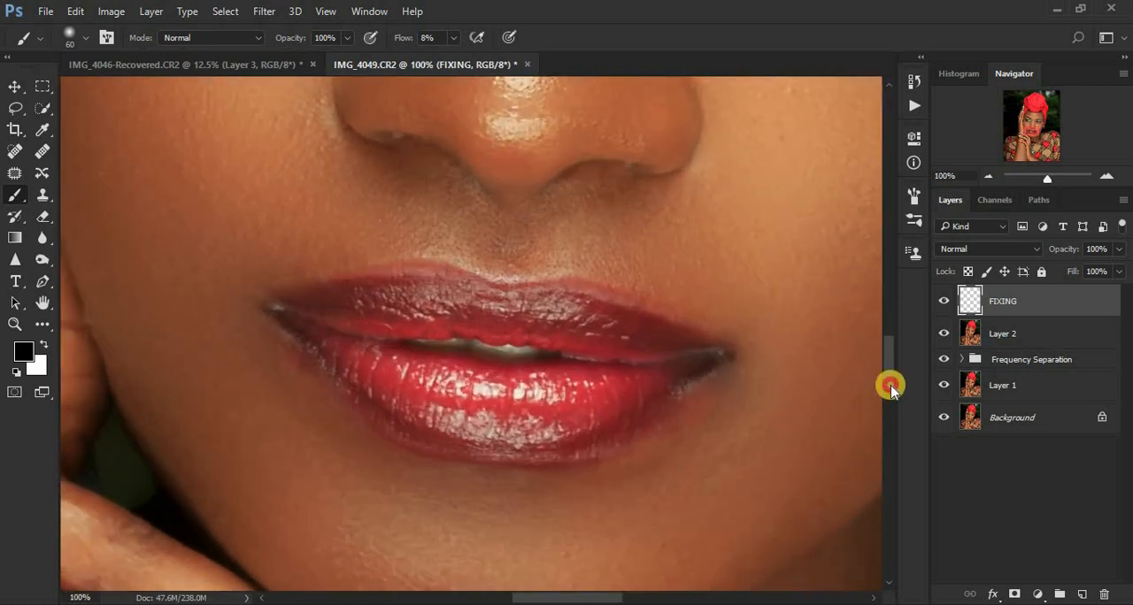
scroll(890, 391, "down", 3)
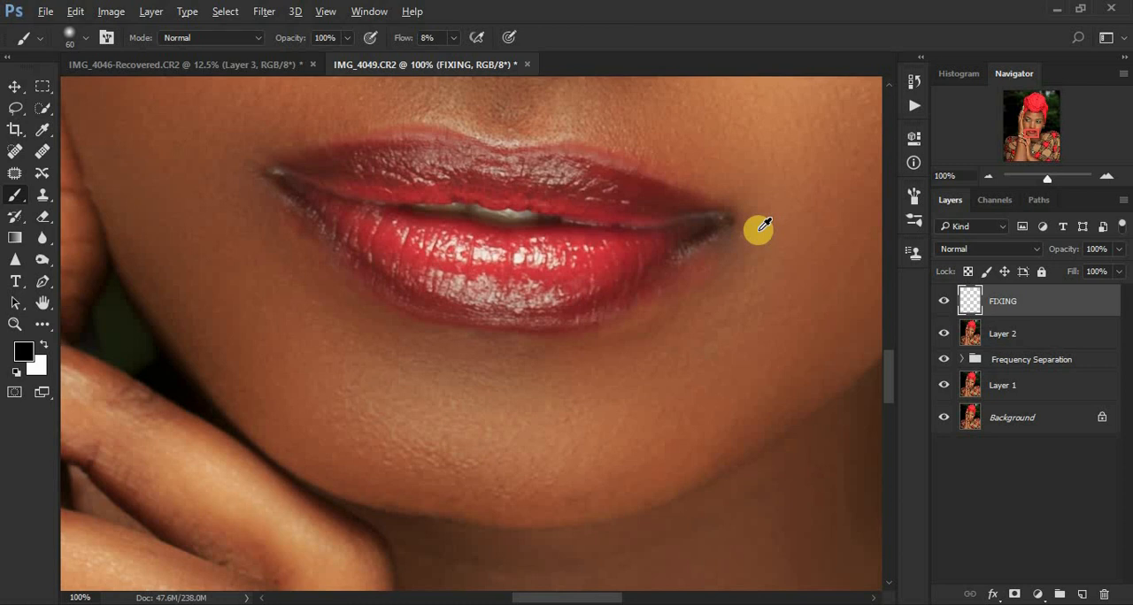
left_click(758, 230, "alt")
left_click(758, 230, "alt")
left_click(758, 230, "alt")
left_click(758, 230, "alt")
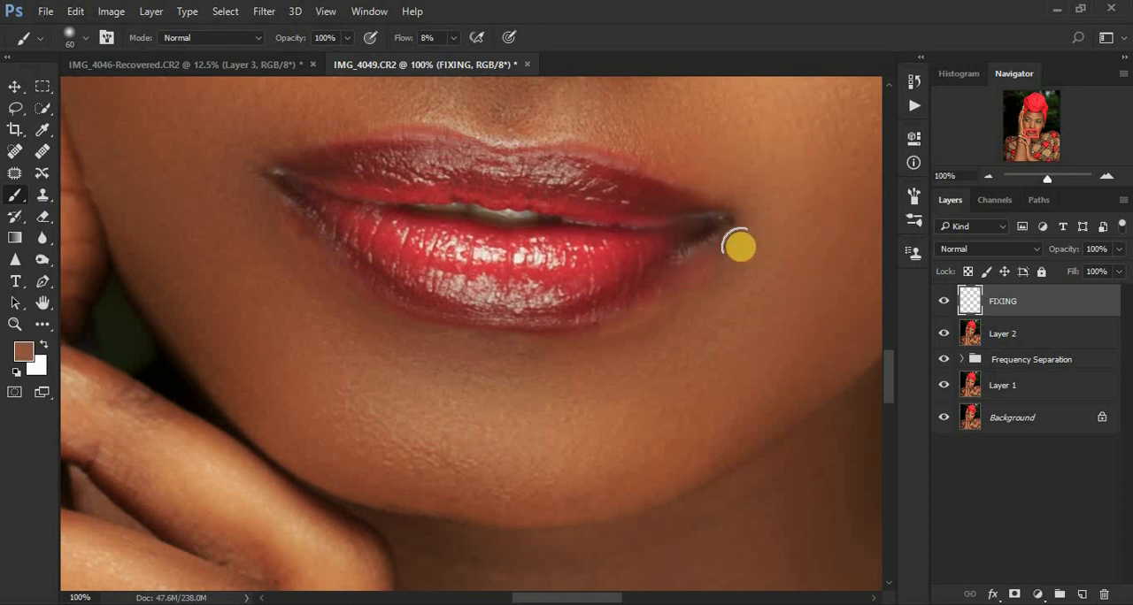
mouse_move(684, 270)
left_mouse_down()
mouse_move(722, 265)
mouse_move(708, 248)
mouse_move(682, 270)
mouse_move(682, 294)
mouse_move(719, 253)
mouse_move(690, 268)
mouse_move(713, 275)
mouse_move(708, 256)
mouse_move(684, 283)
mouse_move(715, 283)
mouse_move(704, 318)
left_mouse_up()
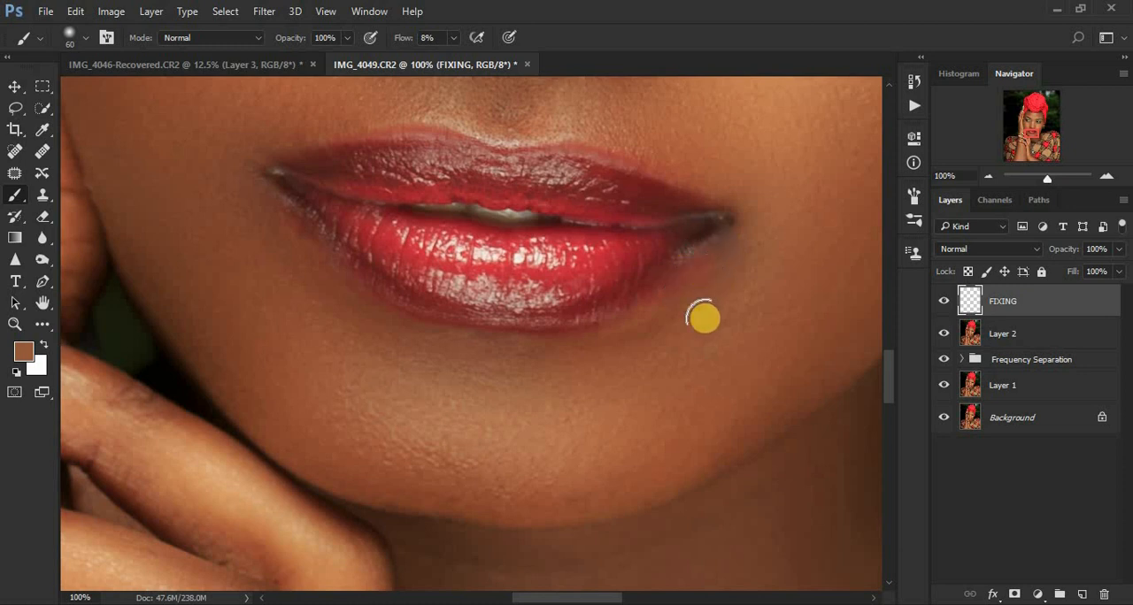
left_click(753, 226, "alt")
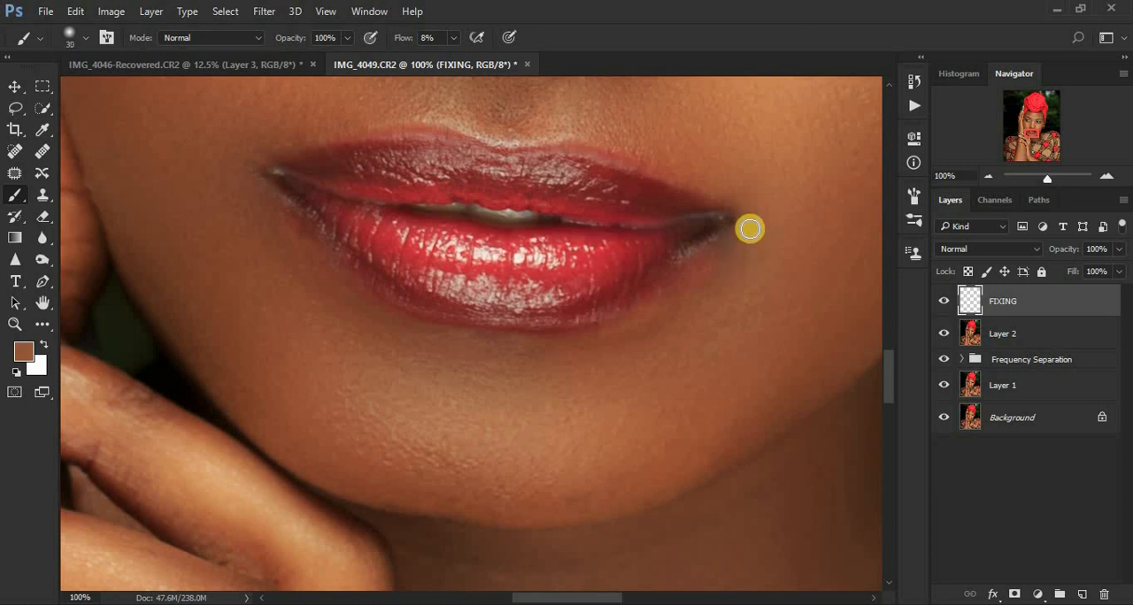
mouse_move(749, 229)
left_mouse_down()
mouse_move(683, 284)
mouse_move(734, 251)
left_mouse_up()
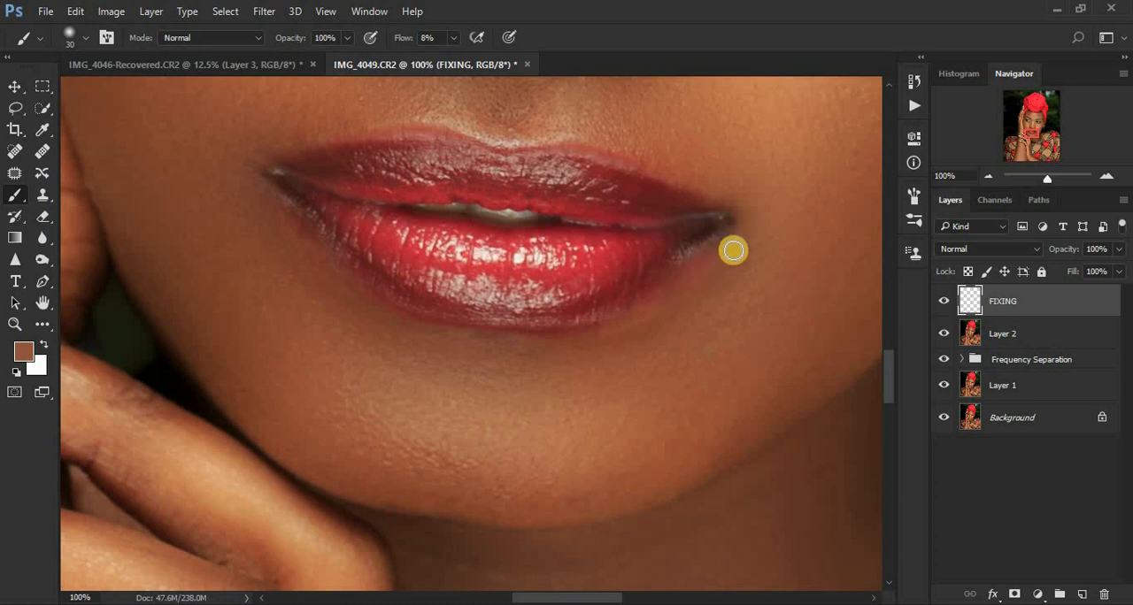
left_click(744, 245, "alt")
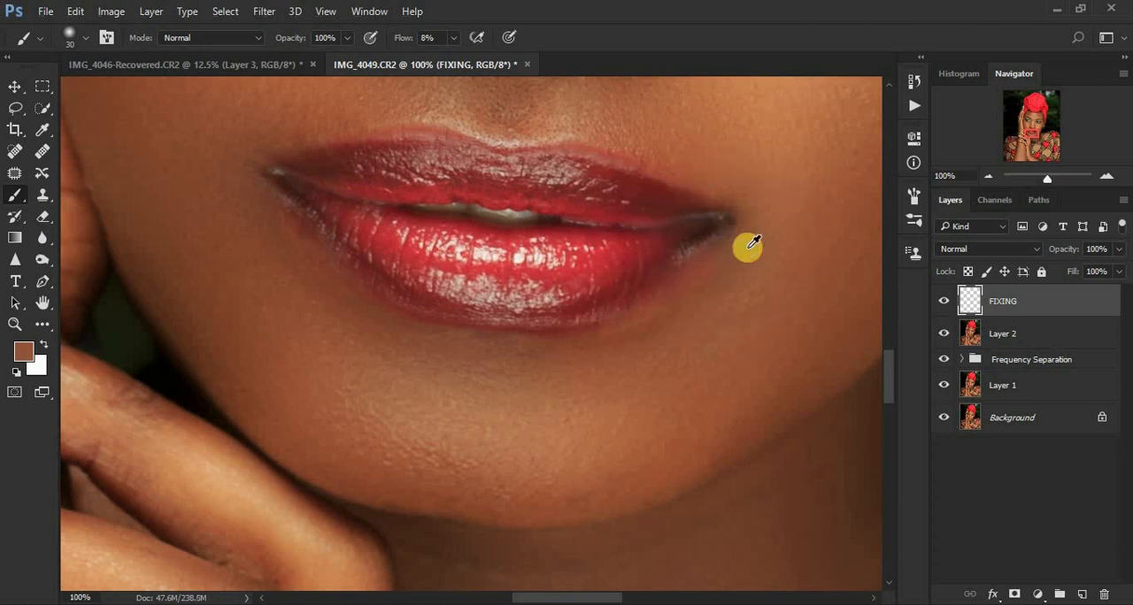
left_click(744, 248, "alt")
mouse_move(743, 249)
left_mouse_down()
mouse_move(680, 289)
mouse_move(741, 254)
mouse_move(715, 254)
mouse_move(688, 281)
mouse_move(768, 262)
mouse_move(763, 225)
mouse_move(727, 271)
mouse_move(782, 234)
mouse_move(764, 256)
mouse_move(745, 249)
mouse_move(705, 275)
mouse_move(717, 277)
mouse_move(706, 334)
mouse_move(736, 291)
mouse_move(692, 320)
left_mouse_up()
left_click(762, 223, "alt")
left_click(768, 254, "alt")
left_click(685, 308, "alt")
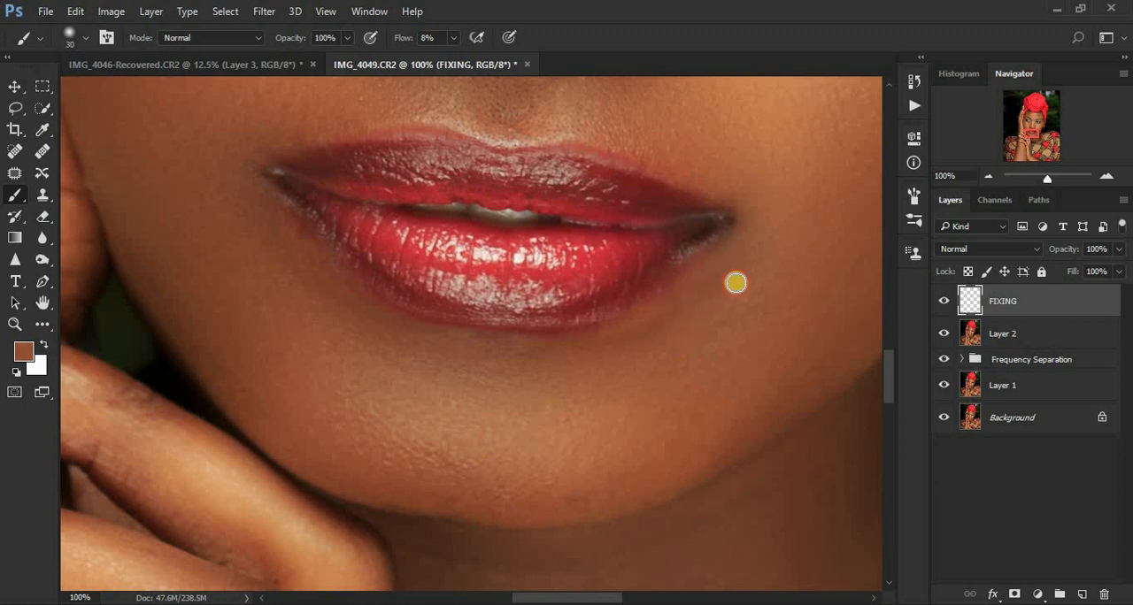
left_click(748, 251, "alt")
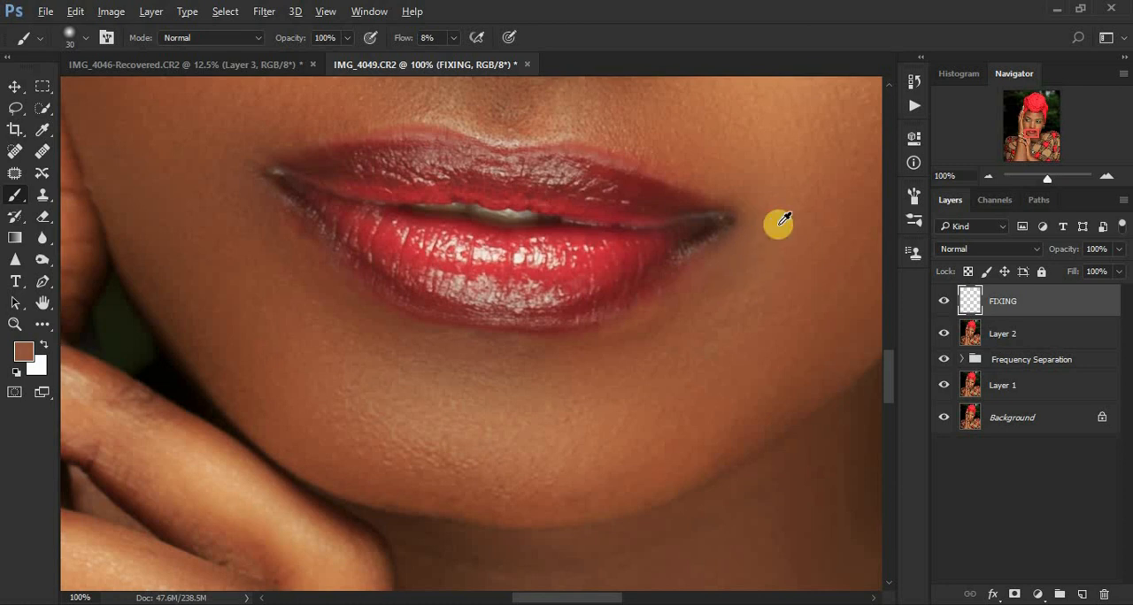
Step: Even out the skin around the mouth corner on the image's left with sampled tones, and touch up below the opposite corner
left_click(300, 253, "alt")
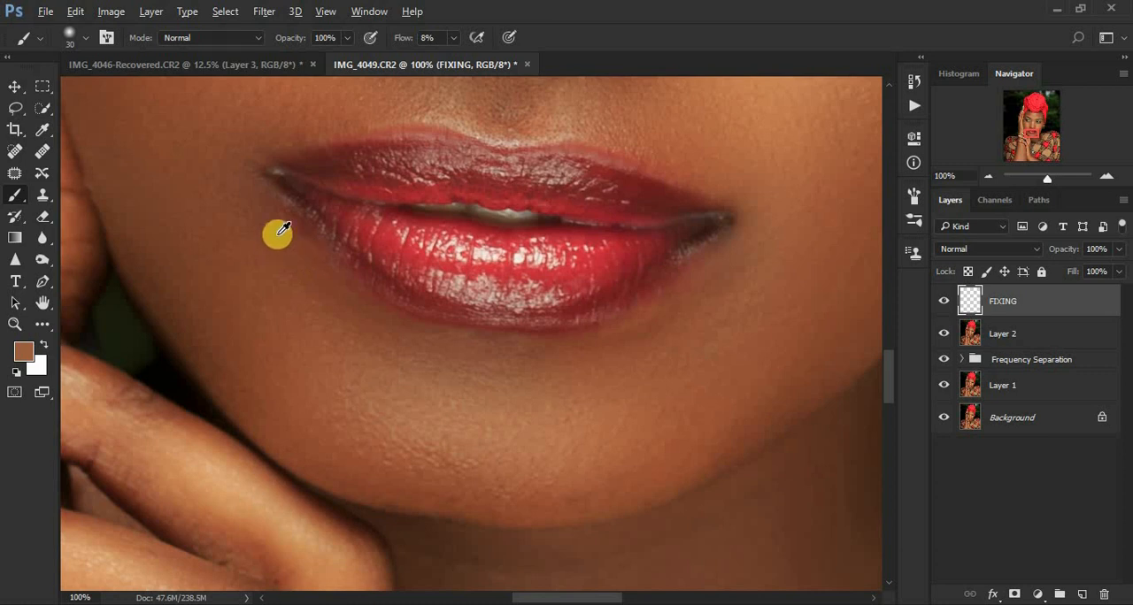
left_click(266, 210, "alt")
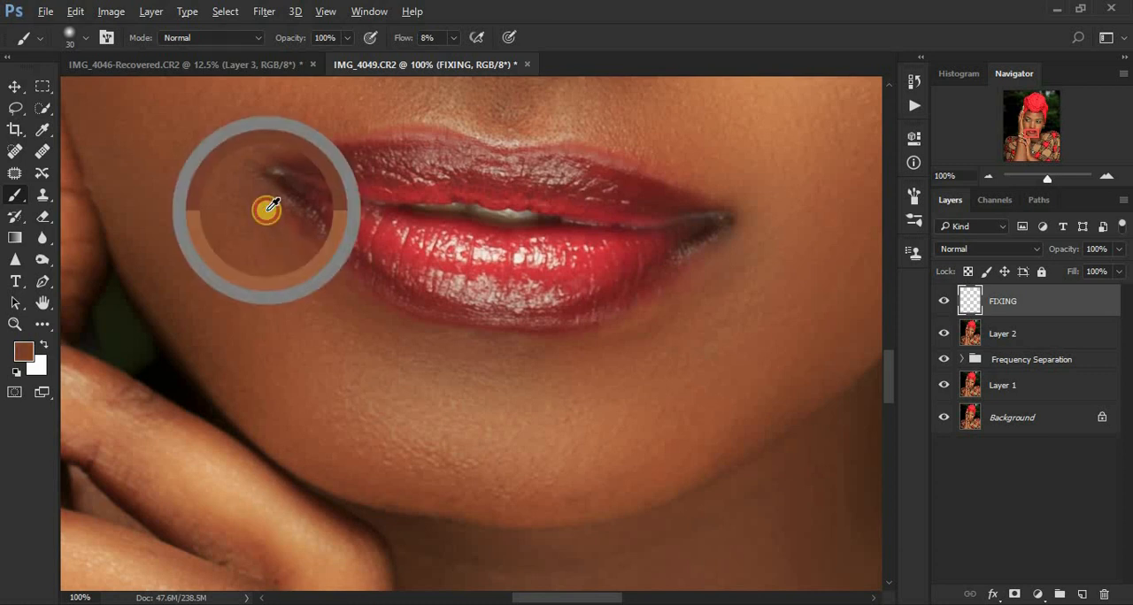
mouse_move(272, 207)
left_mouse_down()
mouse_move(294, 224)
mouse_move(283, 215)
left_mouse_up()
left_click(274, 211, "alt")
left_click(270, 212, "alt")
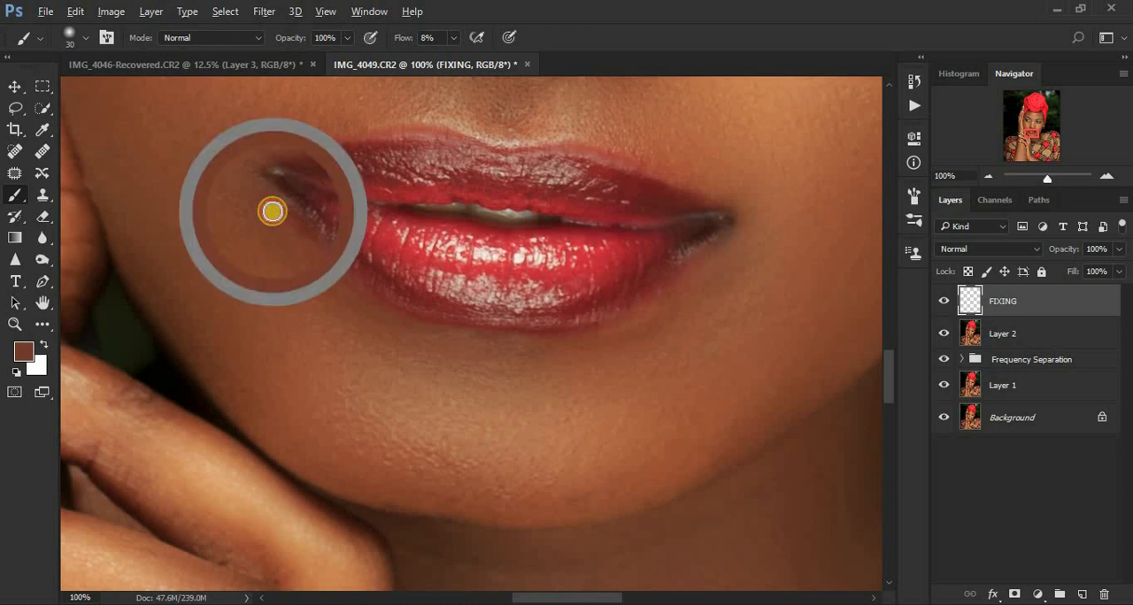
left_click(329, 285, "alt")
mouse_move(321, 258)
left_mouse_down()
mouse_move(283, 222)
mouse_move(315, 267)
left_mouse_up()
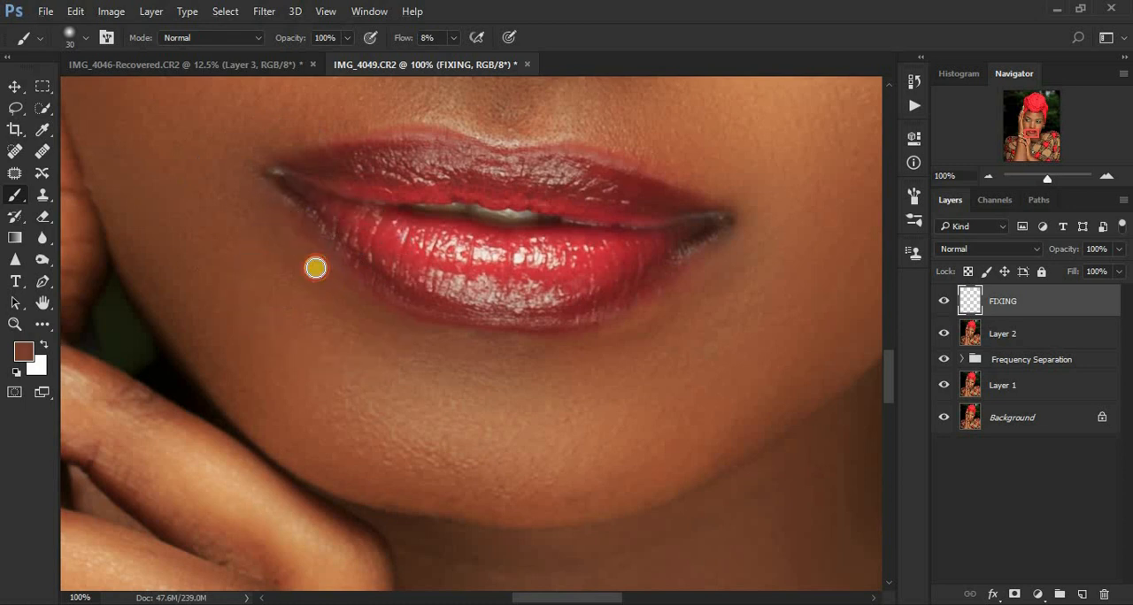
left_click(312, 254, "alt")
mouse_move(298, 228)
left_mouse_down()
mouse_move(306, 265)
mouse_move(298, 235)
mouse_move(313, 262)
mouse_move(262, 199)
left_mouse_up()
left_click(319, 270, "alt")
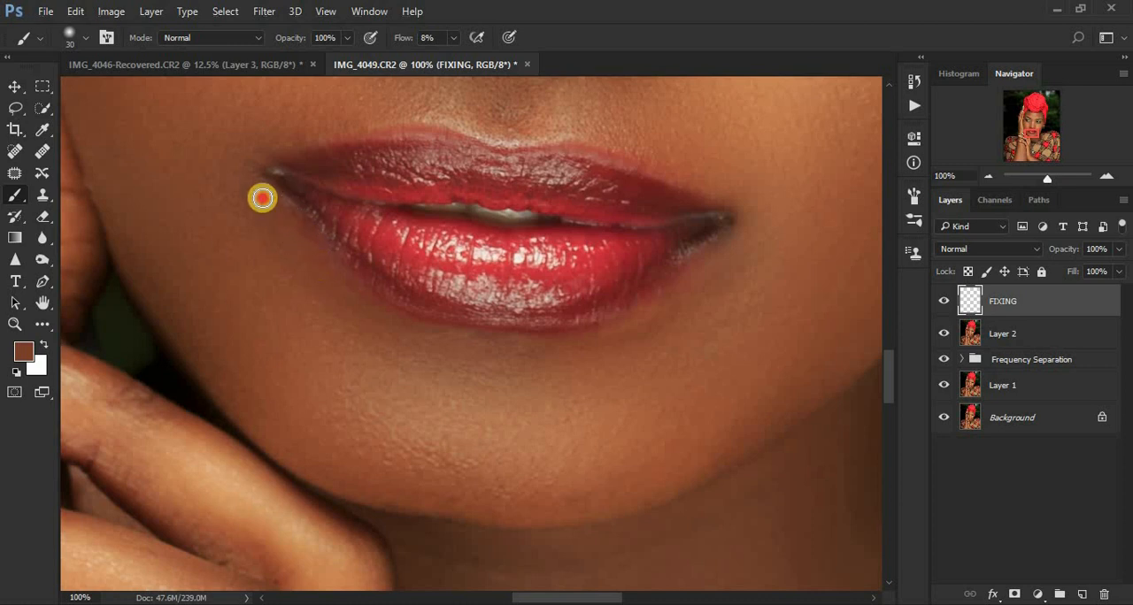
left_click(765, 277, "alt")
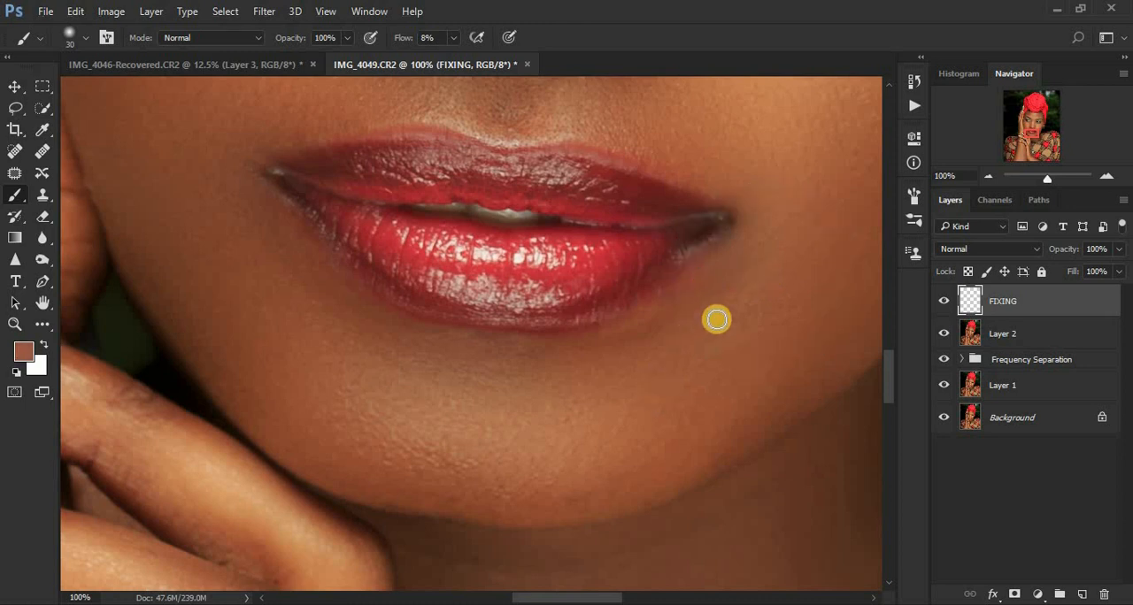
left_click(689, 296, "alt")
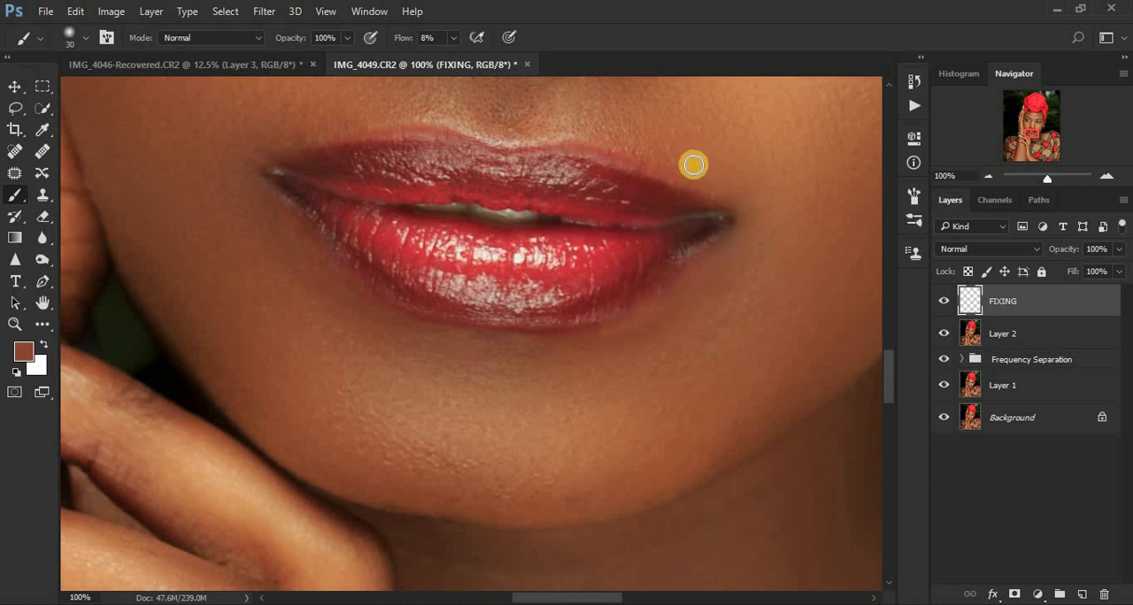
Step: Compare the mouth area with and without the FIXING layer's paint
left_click(945, 301)
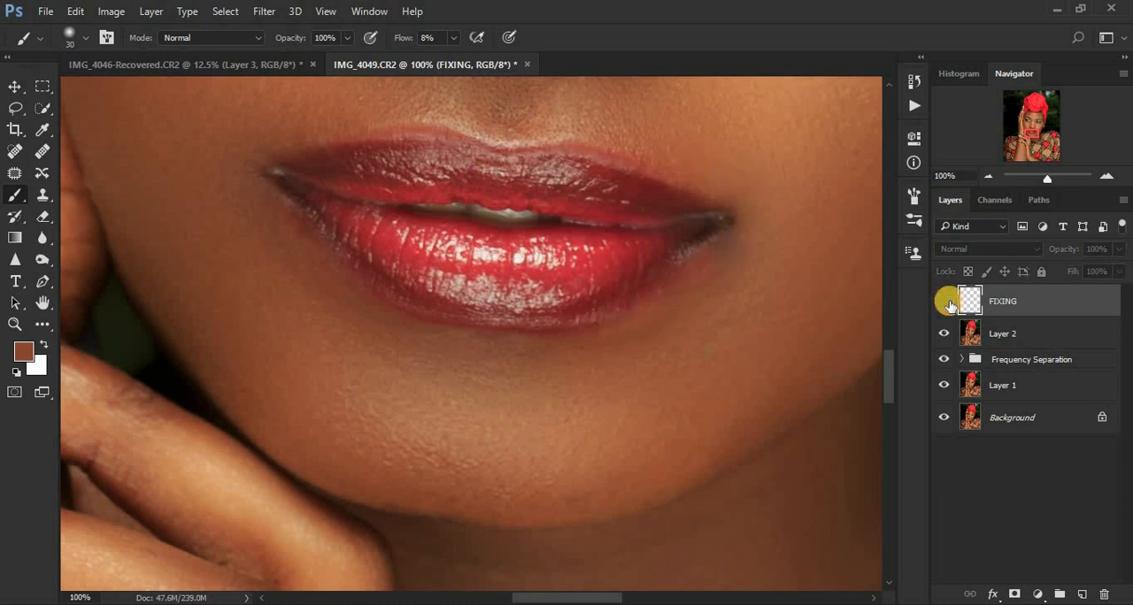
left_click(945, 301)
left_click(947, 301)
left_click(947, 302)
left_click(946, 302)
left_click(947, 301)
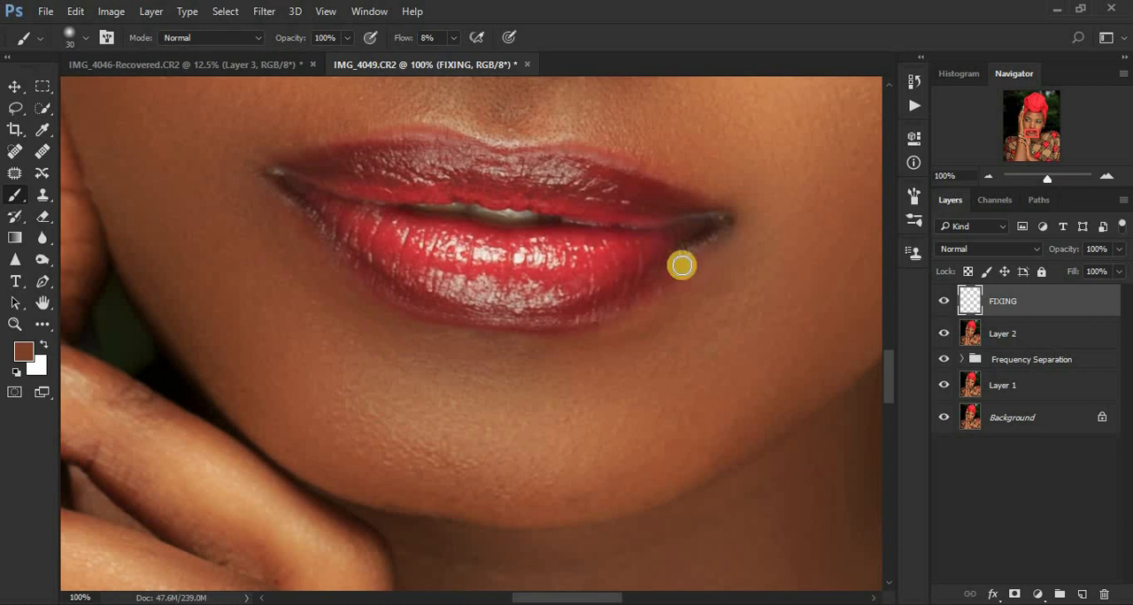
Step: Paint sampled skin tones over the upper eyelid area between the eye and eyebrow on the image's left
left_click_drag(890, 356, 878, 300)
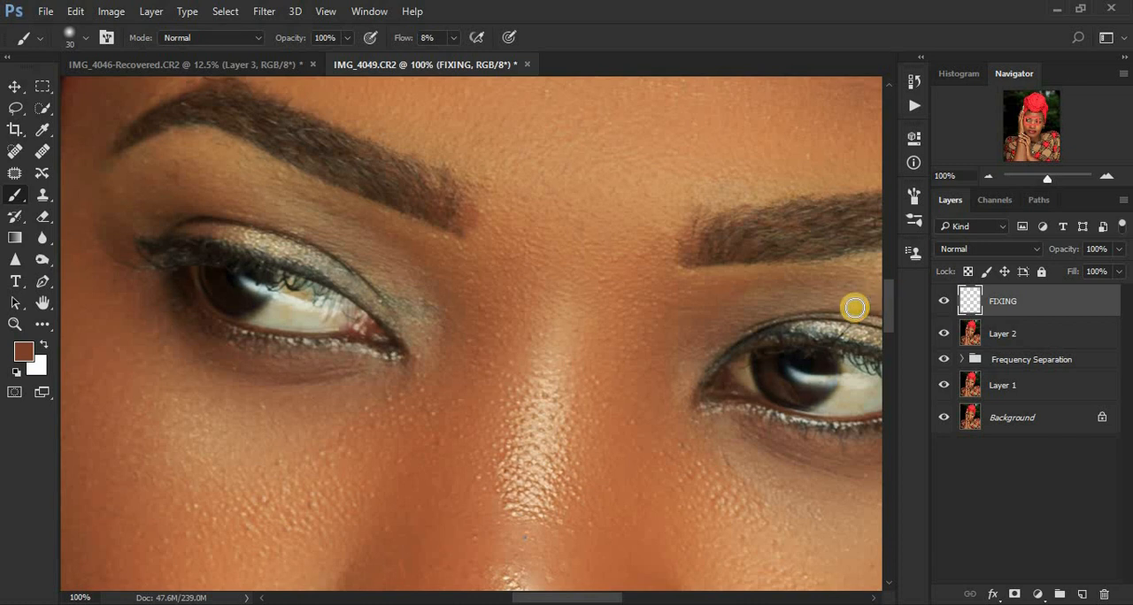
left_click(285, 202, "alt")
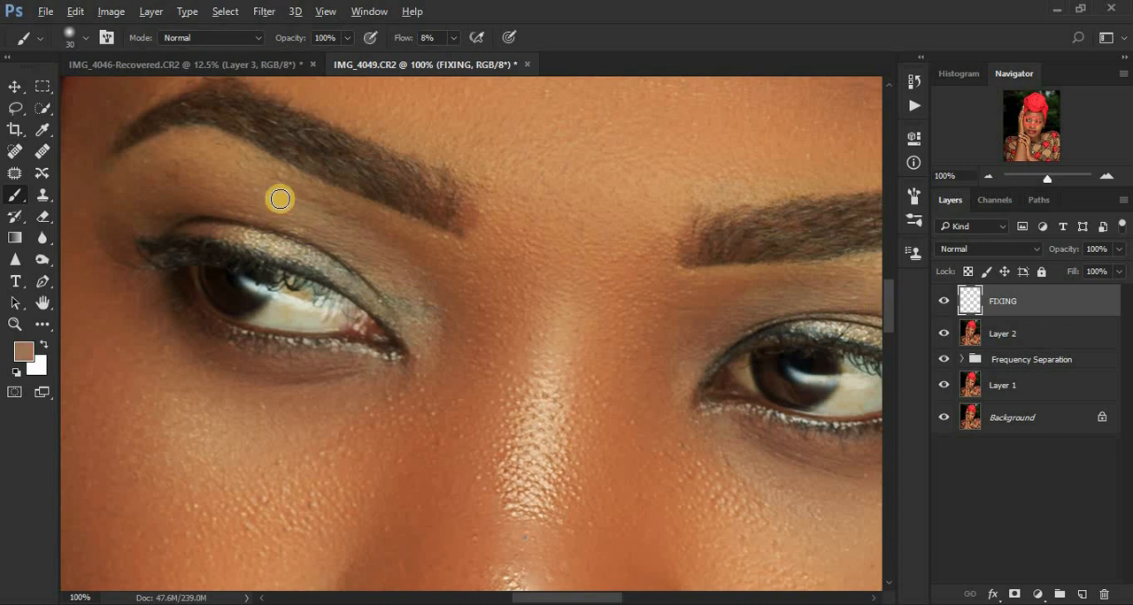
mouse_move(253, 203)
left_mouse_down()
mouse_move(194, 175)
mouse_move(172, 177)
left_mouse_up()
left_click(239, 197, "alt")
left_click(205, 184, "alt")
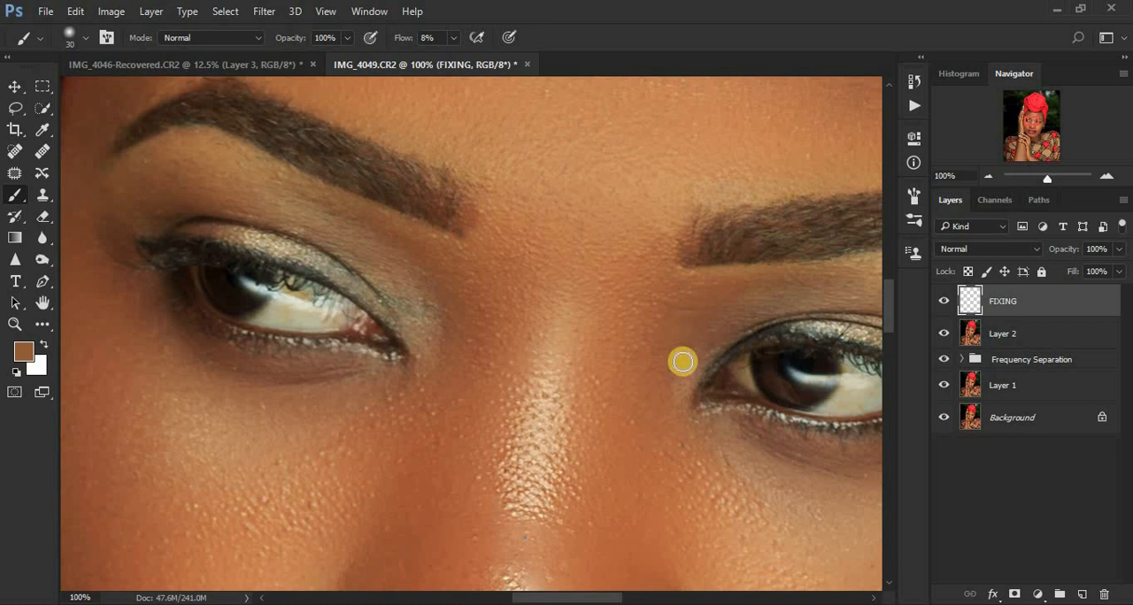
Step: Compare the whole portrait with and without the FIXING layer's paint
key("ctrl+minus")
key("ctrl+minus")
key("ctrl+minus")
key("ctrl+minus")
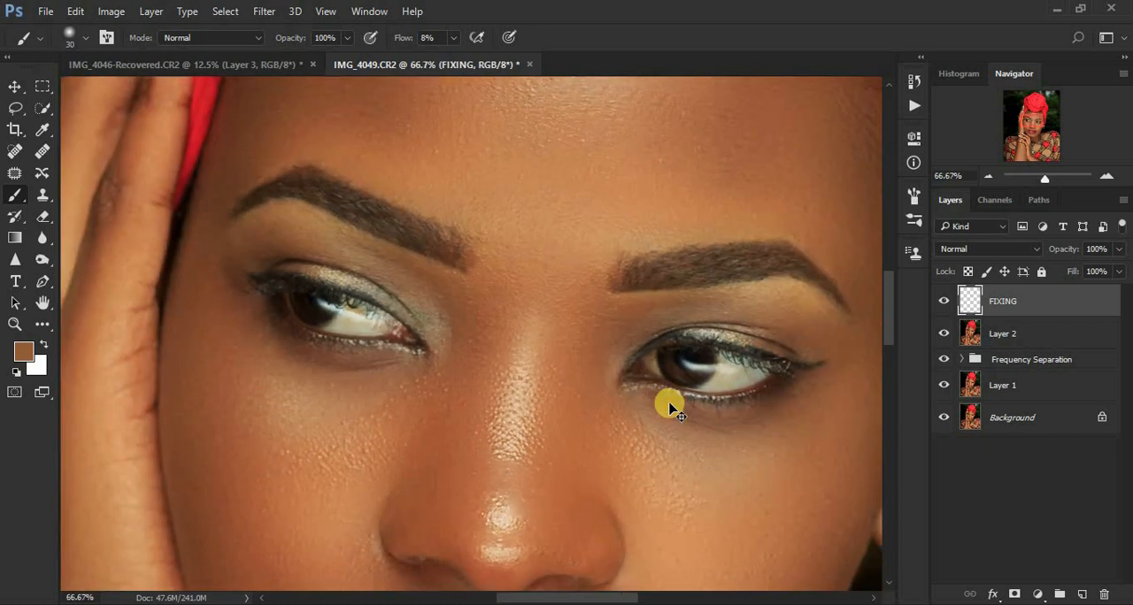
key("ctrl+minus")
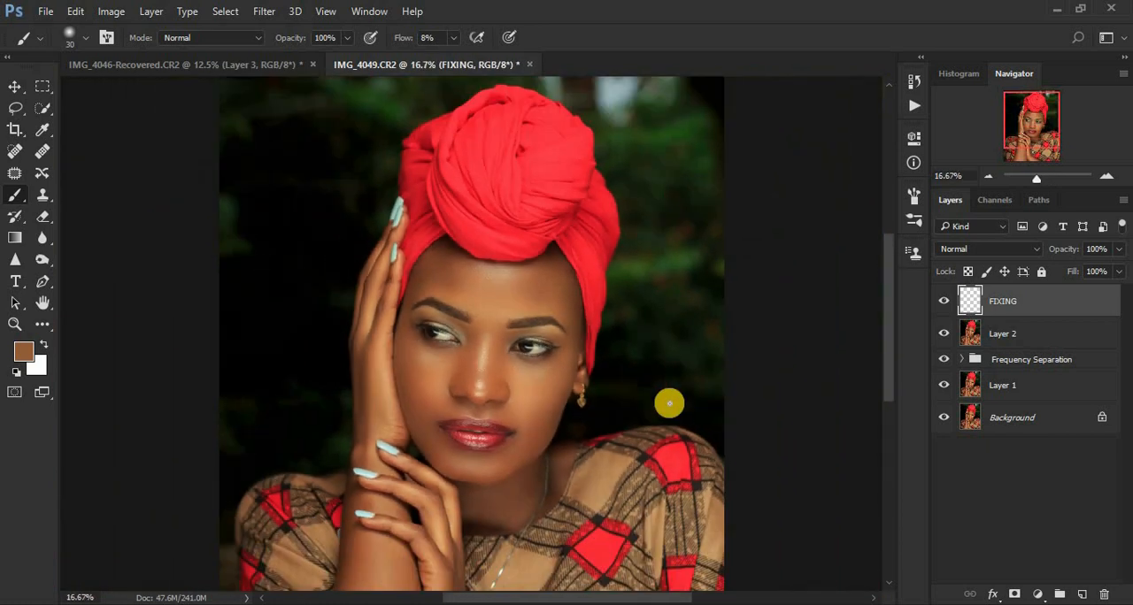
left_click(943, 302)
left_click(943, 301)
left_click(943, 302)
left_click(944, 301)
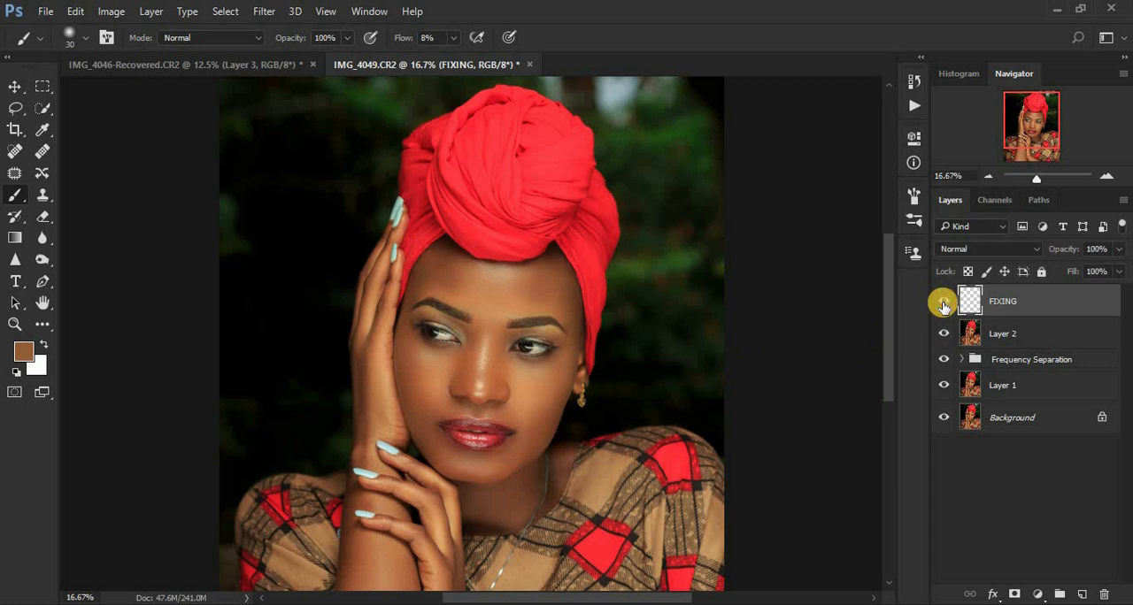
left_click(943, 302)
left_click(944, 302)
left_click(943, 302)
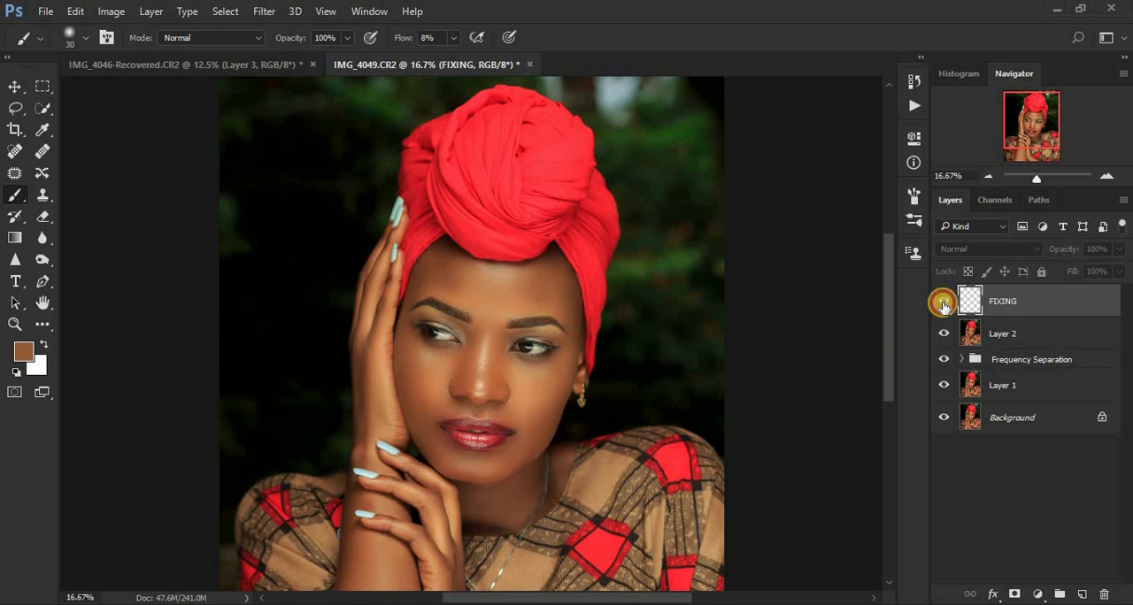
left_click(943, 302)
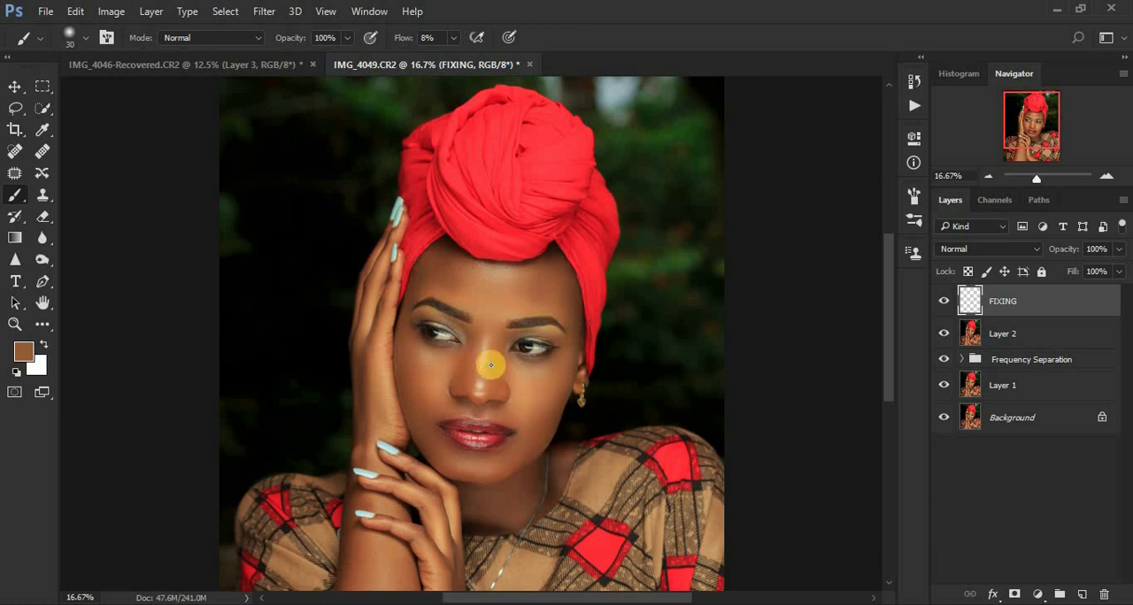
Step: Add a new layer above FIXING and name it EYEBROWS/ MASC
key("ctrl+plus")
key("ctrl+plus")
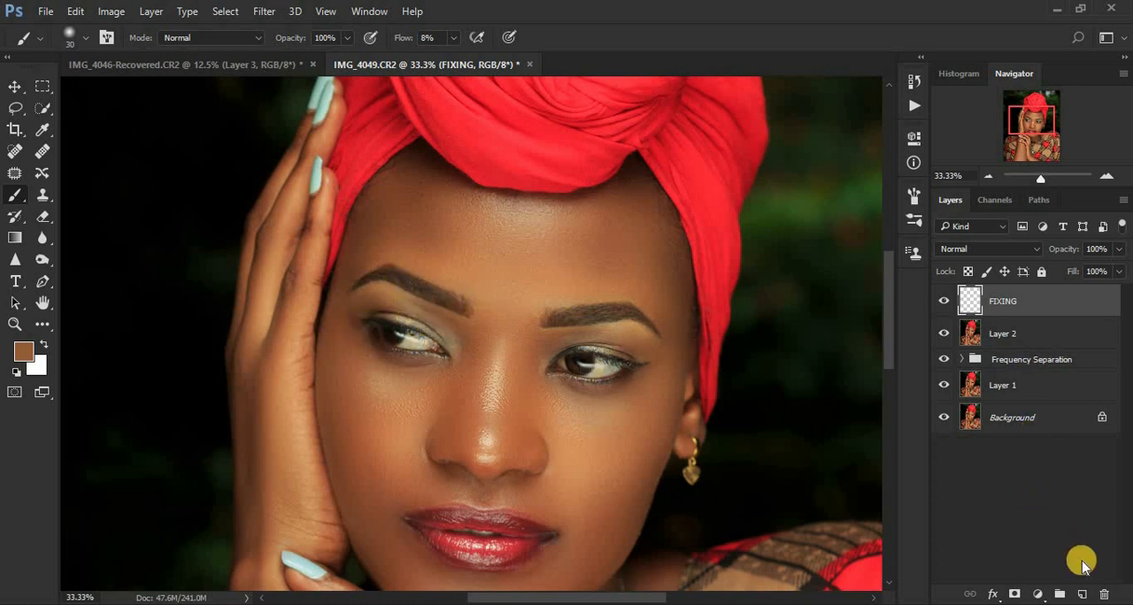
left_click(1081, 591)
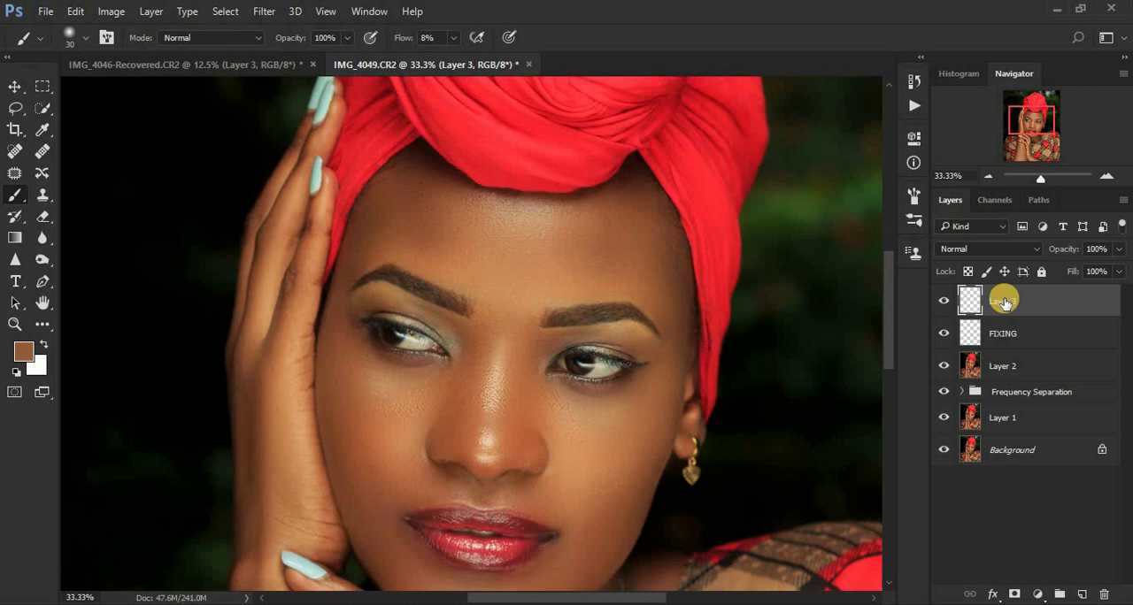
double_click(1004, 301)
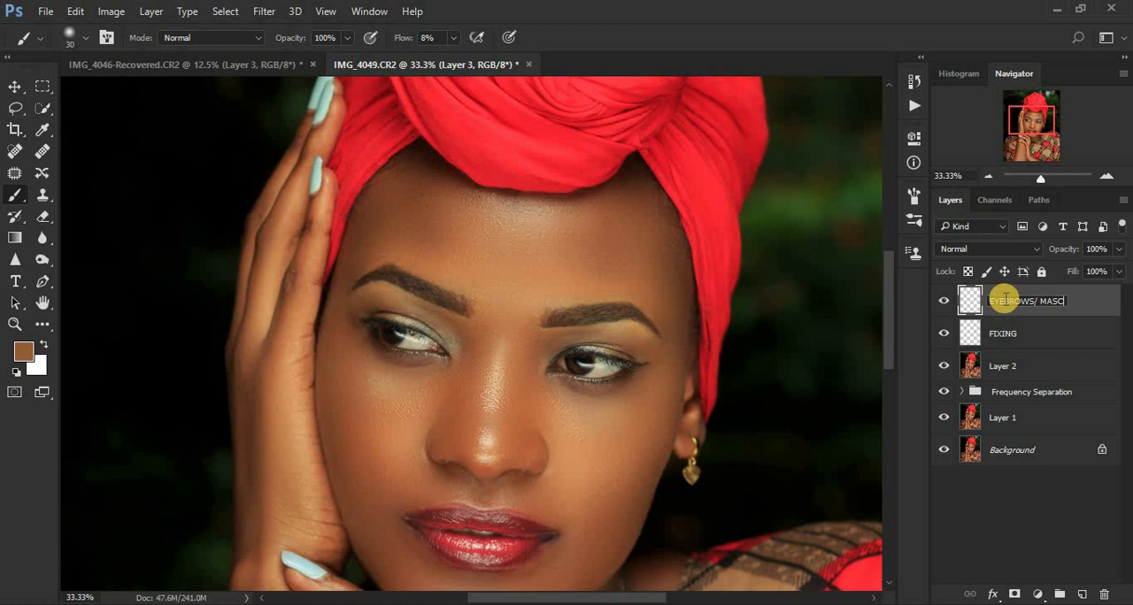
key("Return")
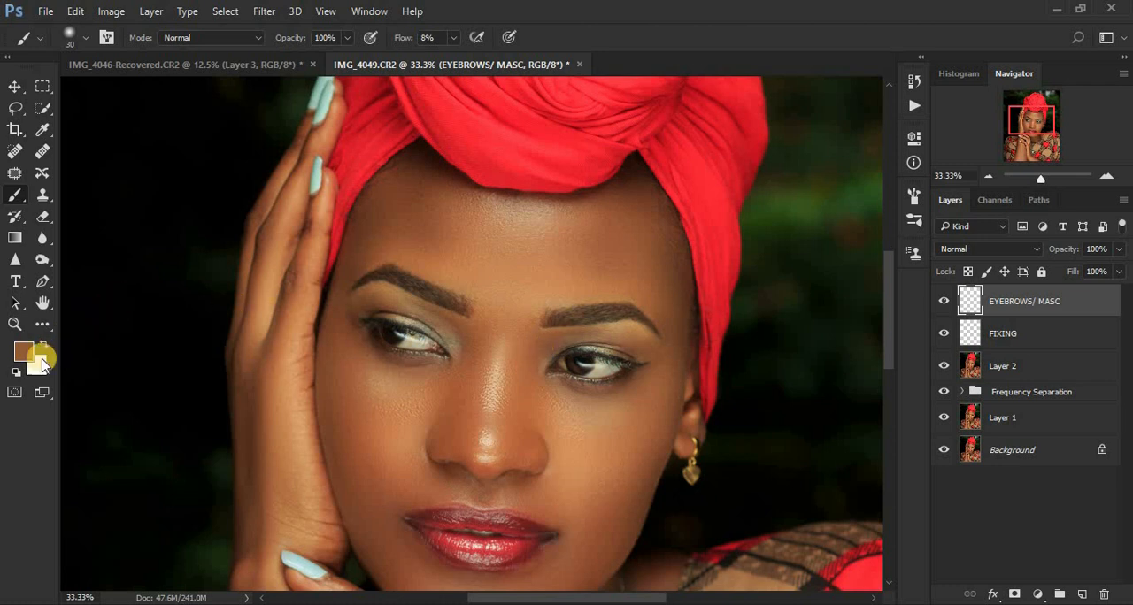
Step: Reset the foreground colour to black and darken the eyebrow on the image's left with a 60 px brush at 8% flow
left_click(18, 372)
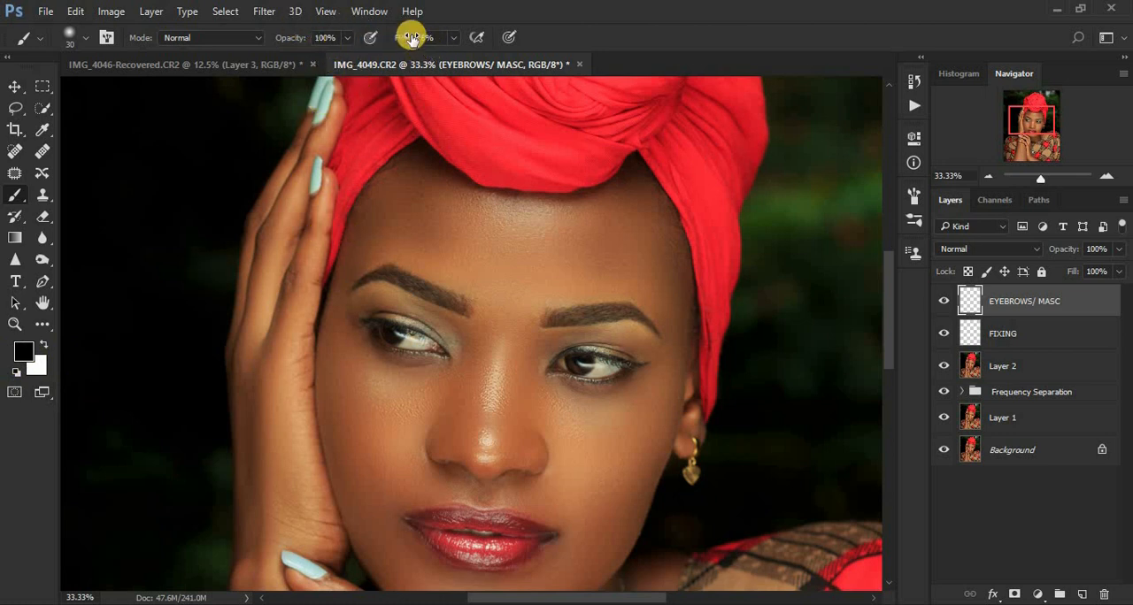
left_click_drag(412, 39, 451, 54)
scroll(449, 384, "up", 2)
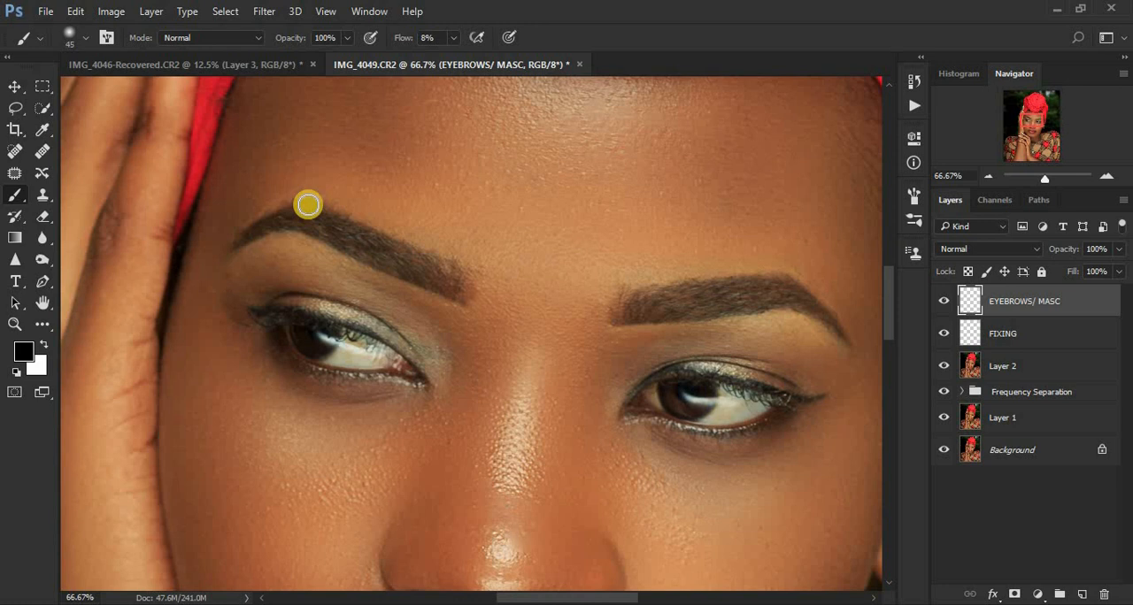
mouse_move(308, 205)
left_mouse_down()
mouse_move(306, 223)
mouse_move(325, 224)
left_mouse_up()
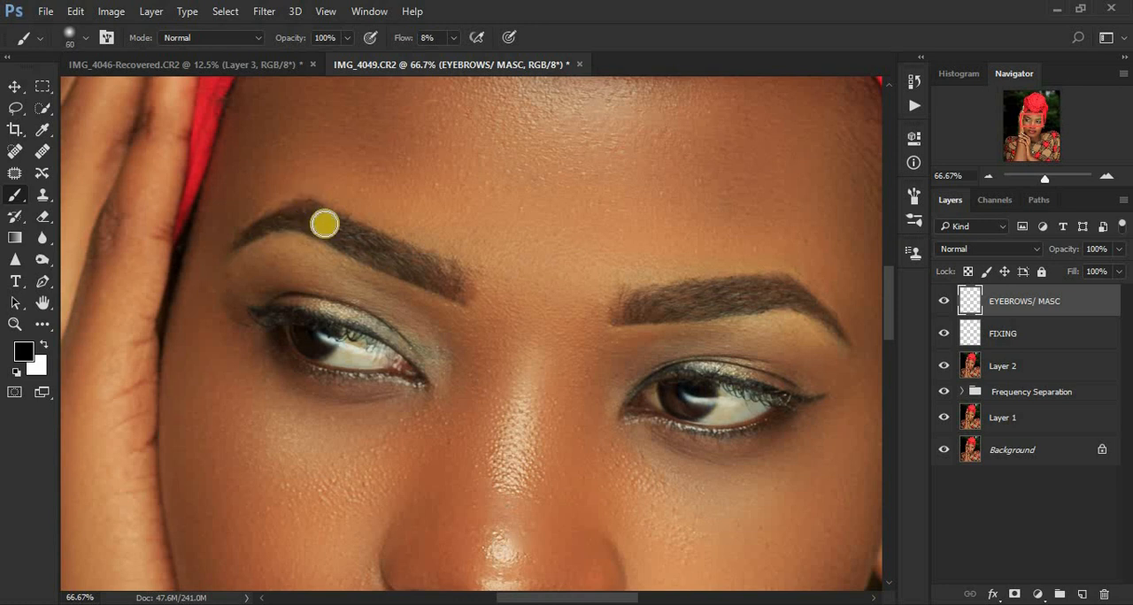
mouse_move(325, 224)
left_mouse_down()
mouse_move(305, 213)
mouse_move(463, 284)
left_mouse_up()
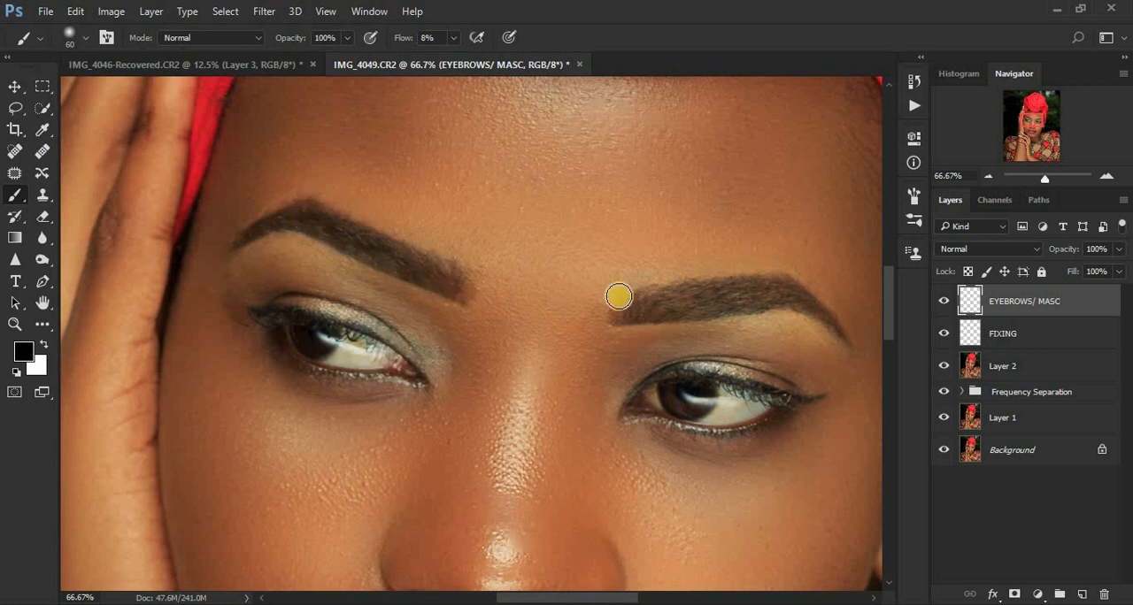
Step: Darken the eyebrow on the image's right in black, and fill in the opposite eyebrow's outer tail, reducing the brush to 40 px
mouse_move(619, 296)
left_mouse_down()
mouse_move(651, 308)
mouse_move(629, 306)
mouse_move(767, 289)
mouse_move(788, 297)
left_mouse_up()
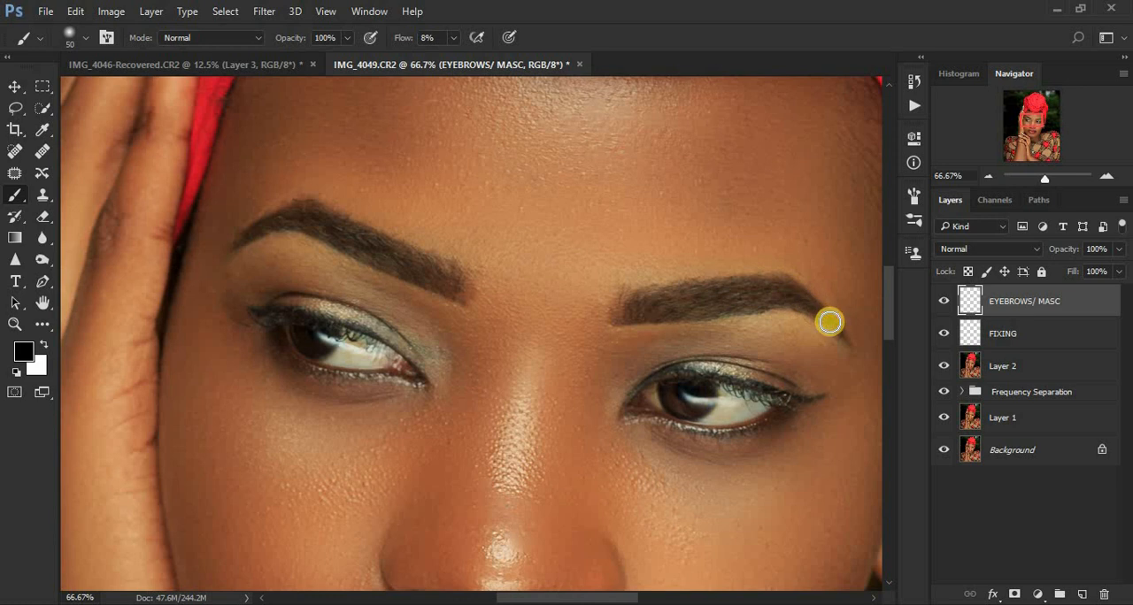
left_click_drag(830, 323, 850, 341)
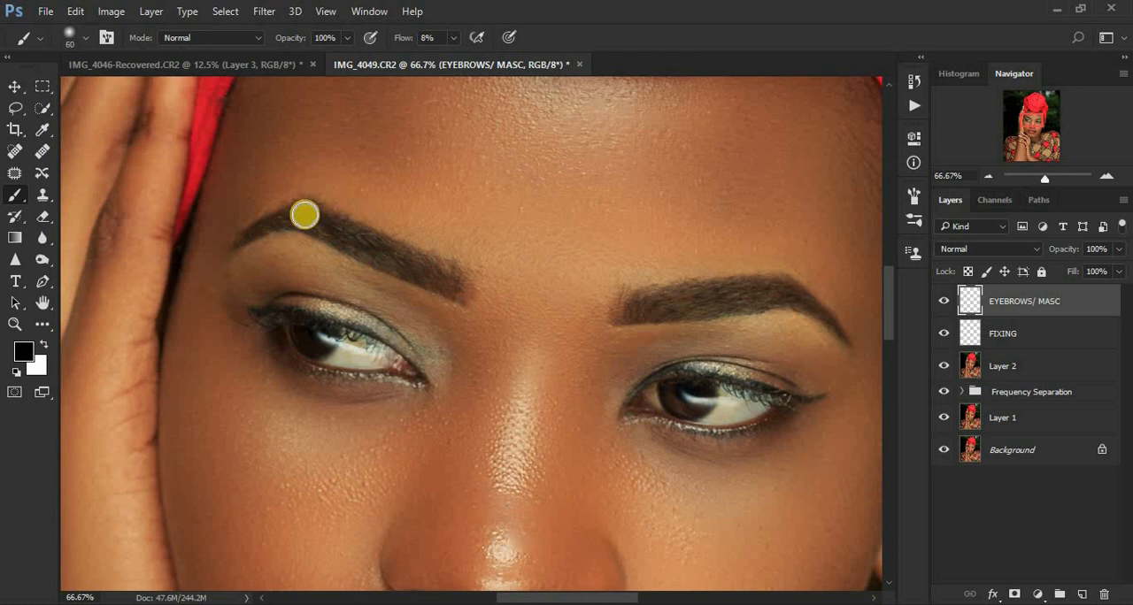
left_click_drag(301, 216, 281, 221)
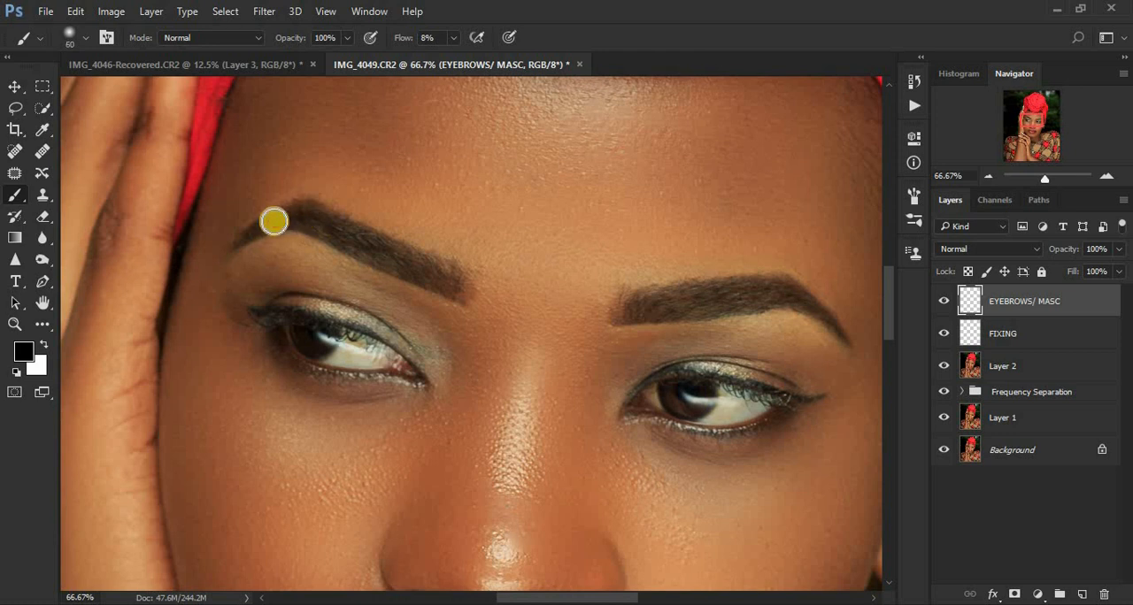
key("bracketleft")
key("bracketleft")
left_click_drag(271, 220, 234, 242)
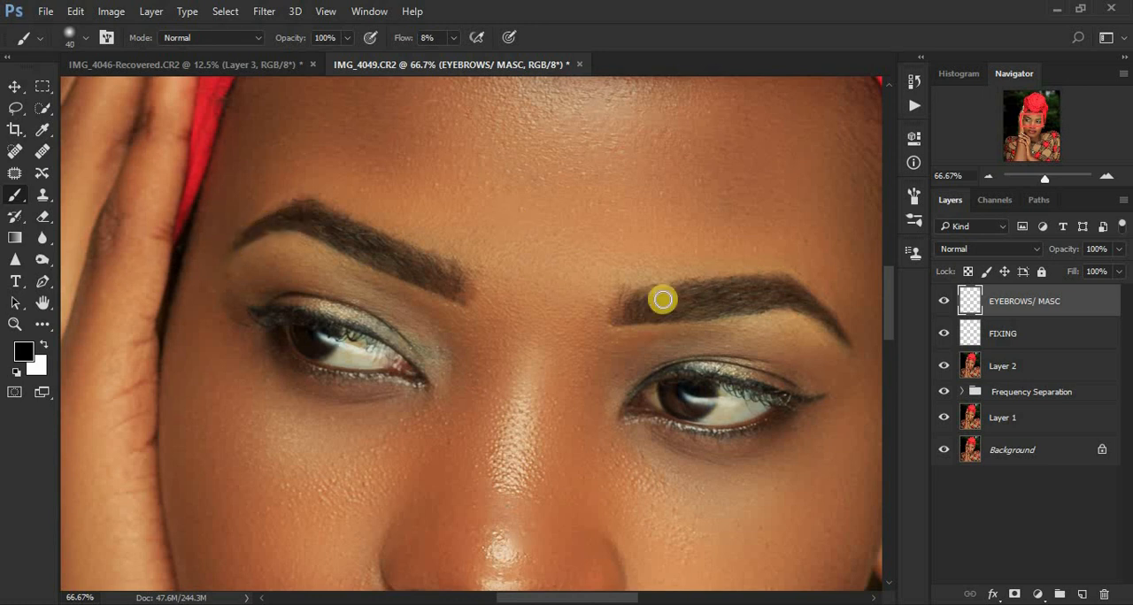
Step: Compare the eyebrows with and without the EYEBROWS/ MASC layer's paint
left_click(940, 303)
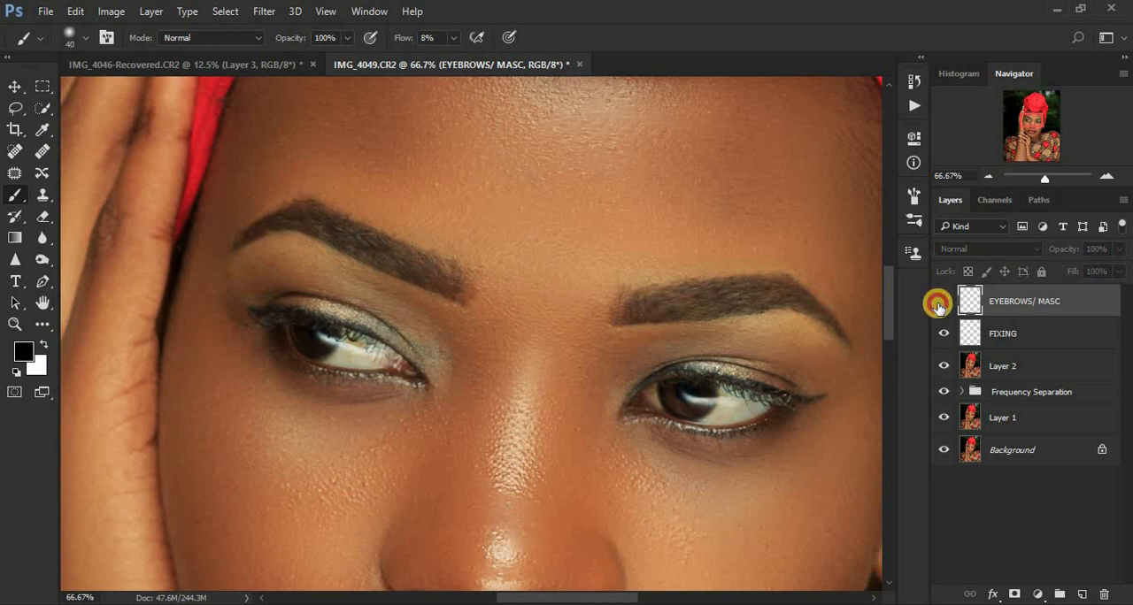
left_click(942, 302)
left_click(941, 302)
left_click(941, 303)
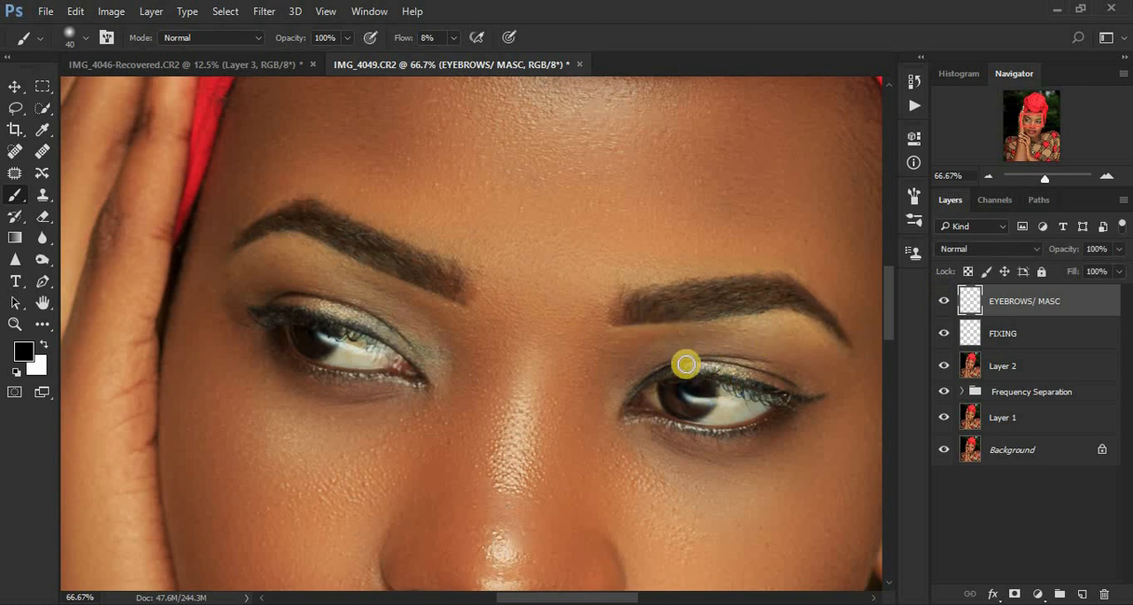
Step: Darken the upper lash lines of both eyes in black with a 25 px brush
key("bracketleft")
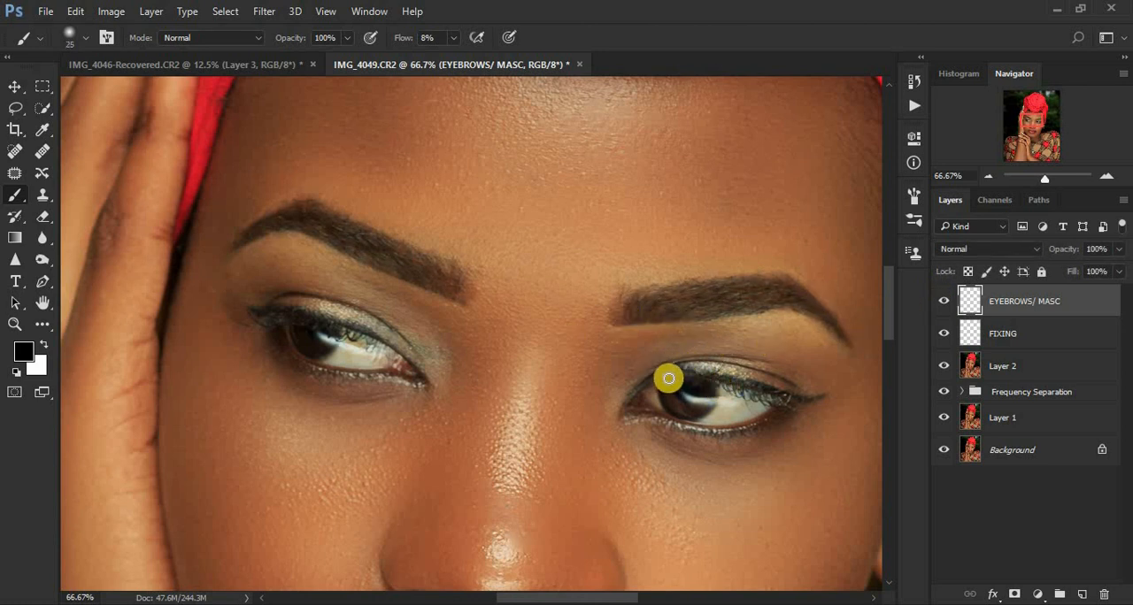
mouse_move(668, 378)
left_mouse_down()
mouse_move(648, 382)
mouse_move(710, 374)
mouse_move(829, 395)
mouse_move(789, 400)
mouse_move(702, 374)
mouse_move(652, 380)
left_mouse_up()
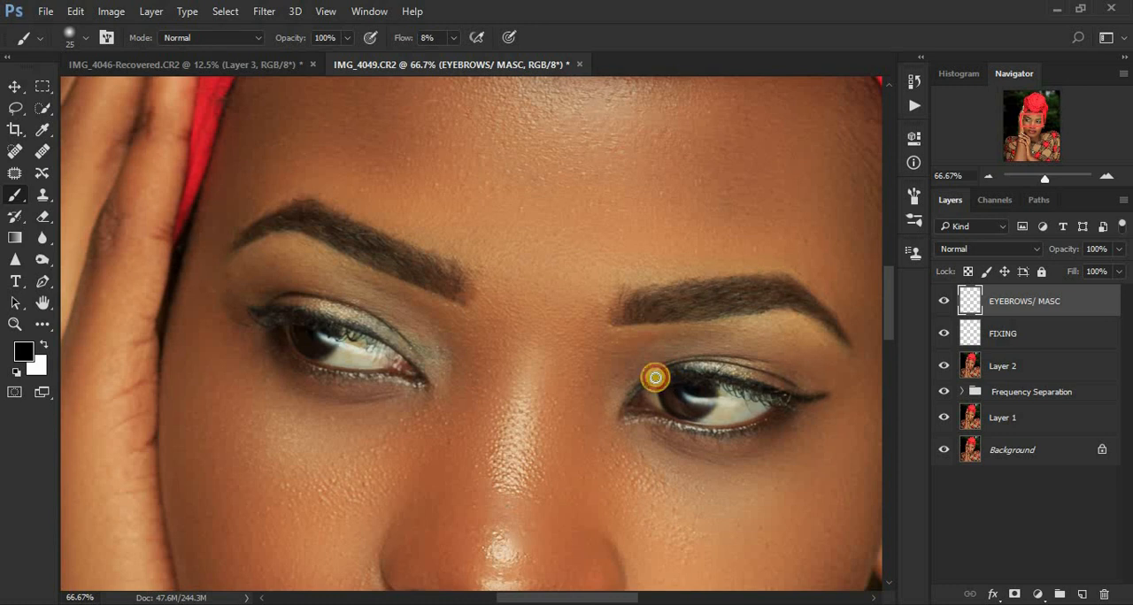
mouse_move(253, 310)
left_mouse_down()
mouse_move(368, 336)
mouse_move(424, 376)
mouse_move(391, 341)
mouse_move(247, 304)
mouse_move(325, 324)
mouse_move(246, 316)
mouse_move(315, 322)
mouse_move(416, 365)
left_mouse_up()
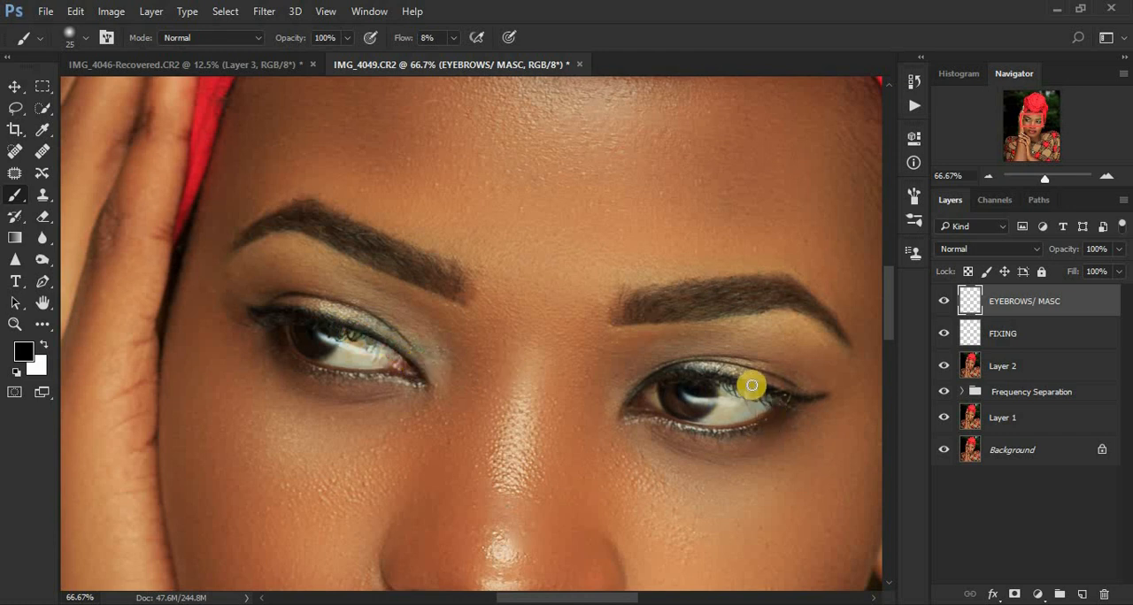
left_click_drag(750, 385, 805, 400)
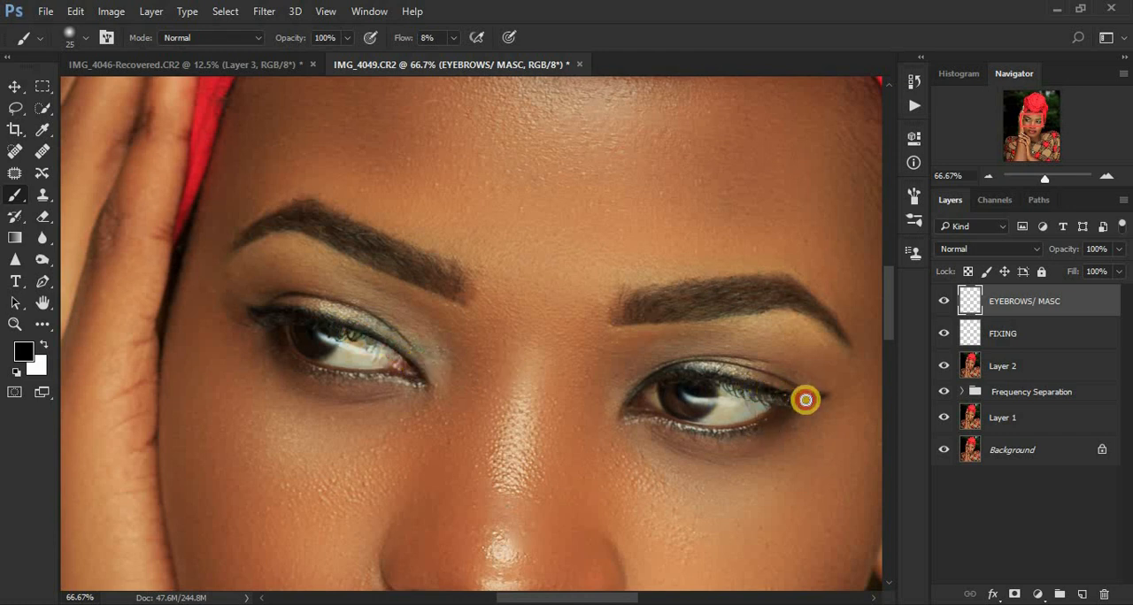
Step: Compare the eye makeup close up and in the whole portrait with and without the EYEBROWS/ MASC layer
left_click(942, 301)
left_click(941, 301)
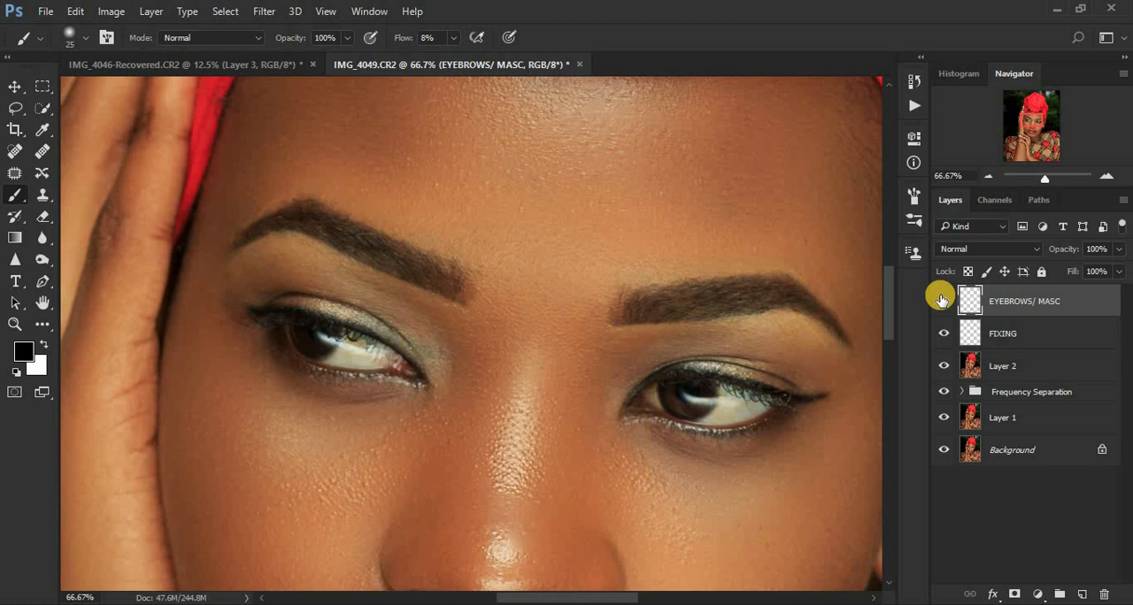
key("ctrl+minus")
key("ctrl+minus")
key("ctrl+minus")
key("ctrl+minus")
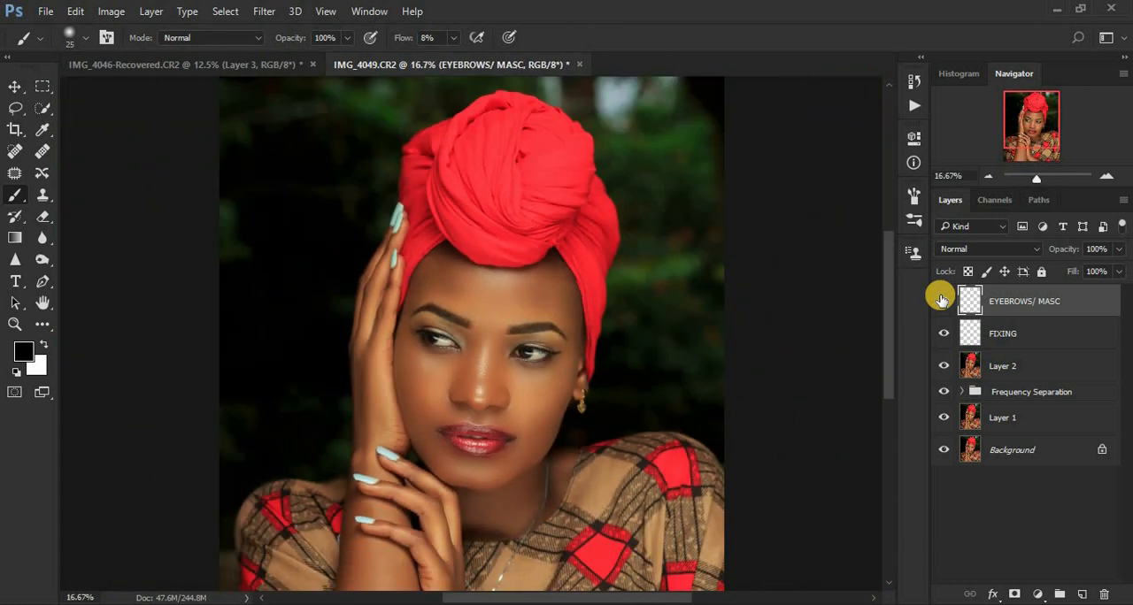
key("ctrl+minus")
key("ctrl+plus")
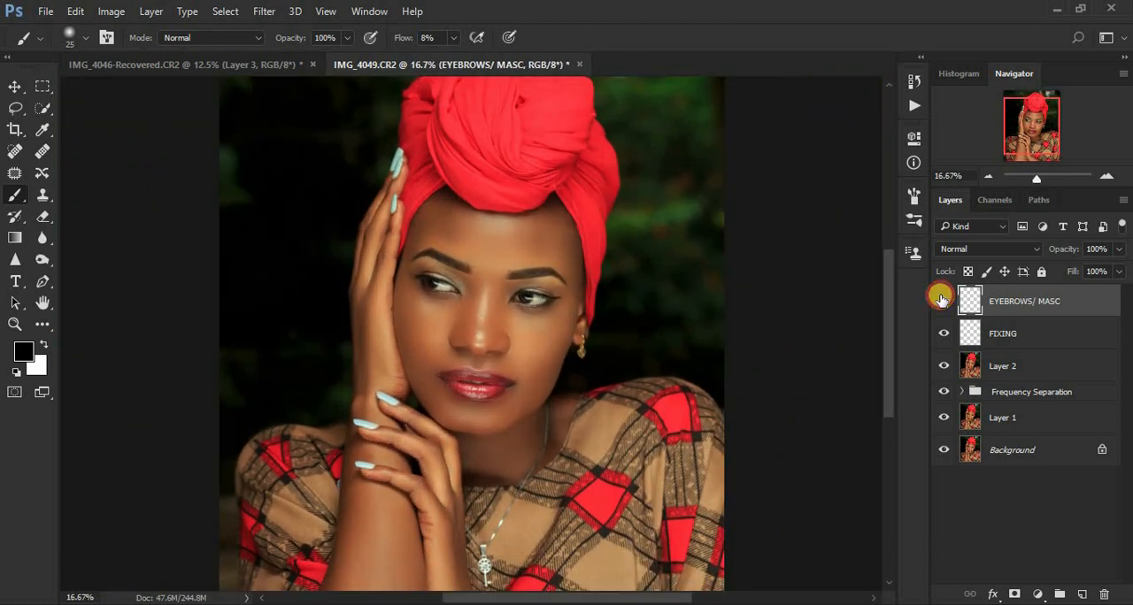
left_click(941, 301)
left_click(941, 301)
left_click(940, 300)
left_click(941, 301)
left_click(942, 301)
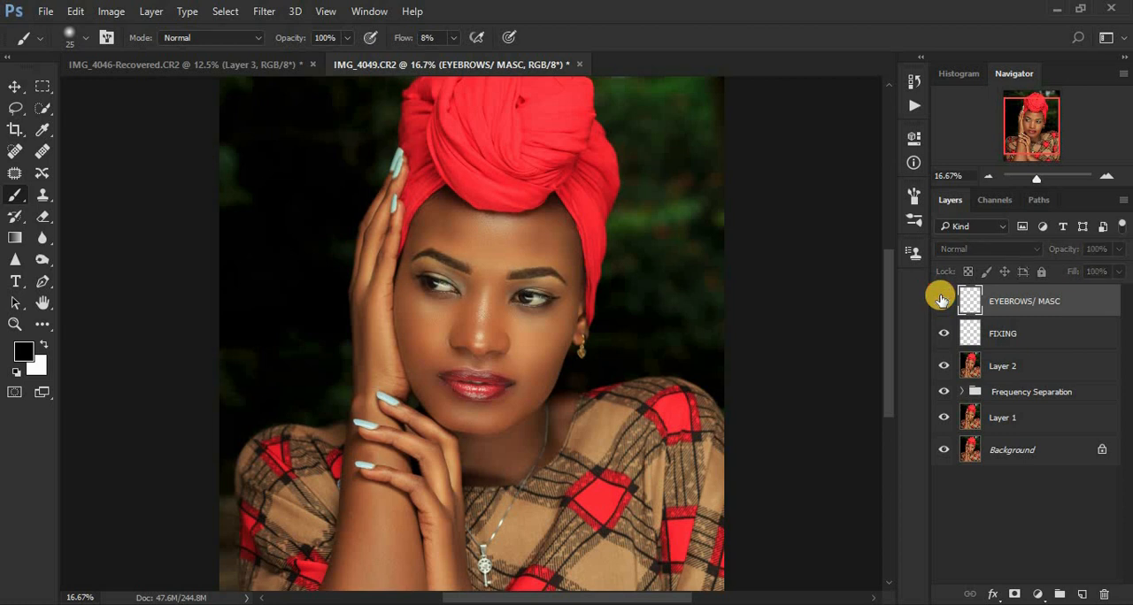
left_click(941, 300)
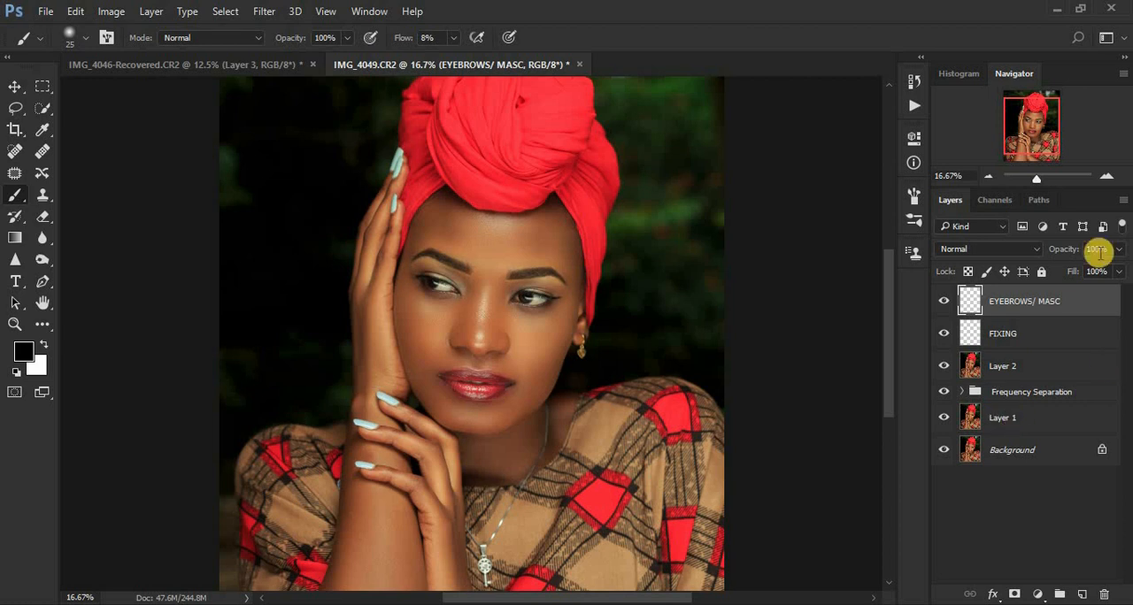
Step: Add a new layer above EYEBROWS/ MASC and name it eyeshadow
left_click(1080, 597)
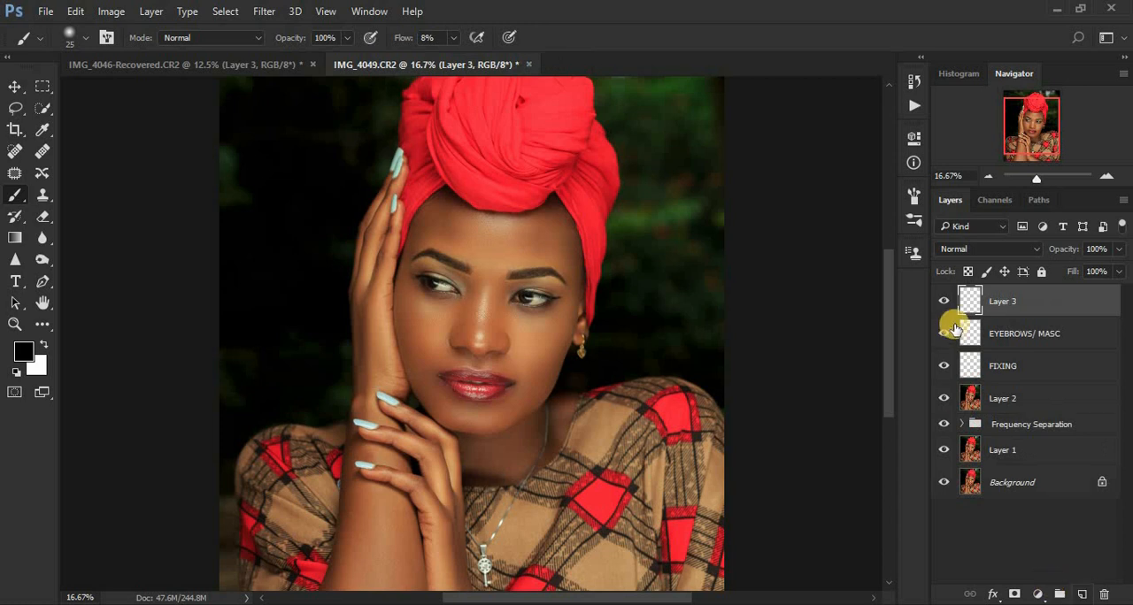
double_click(999, 301)
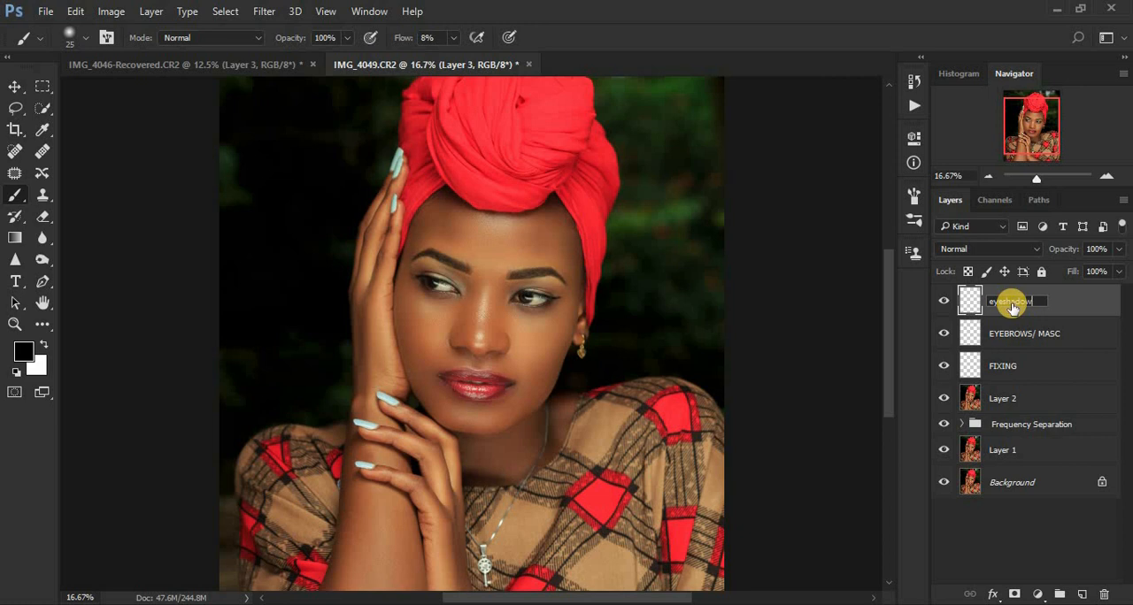
key("Return")
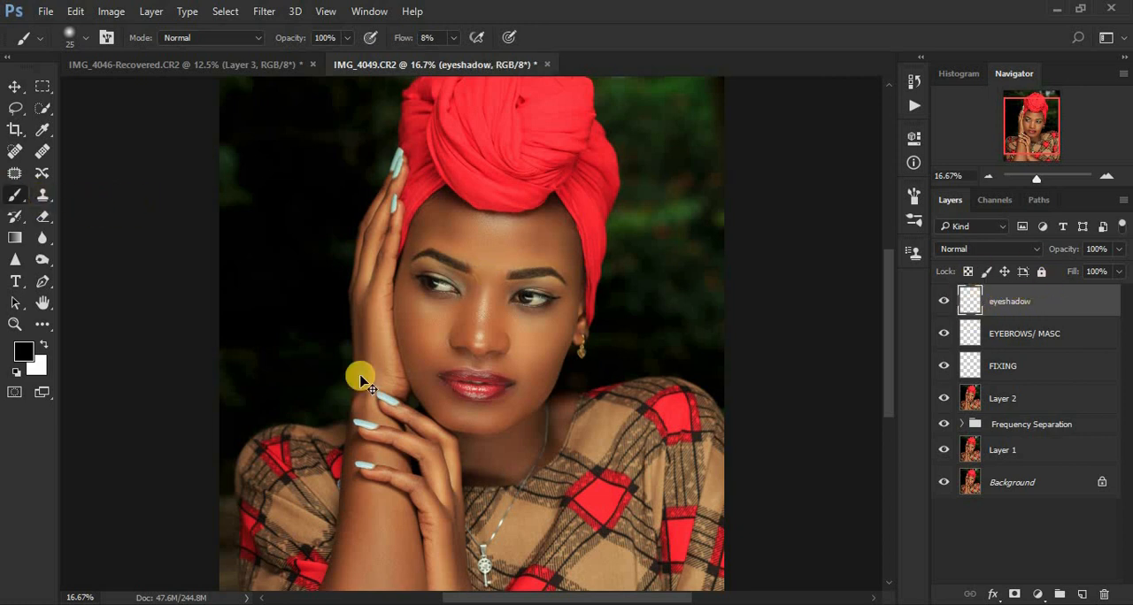
Step: Paint a sampled brown skin tone over the upper eyelid on the image's left with the brush enlarged to 100 px
key("ctrl+plus")
key("ctrl+plus")
key("ctrl+plus")
key("ctrl+plus")
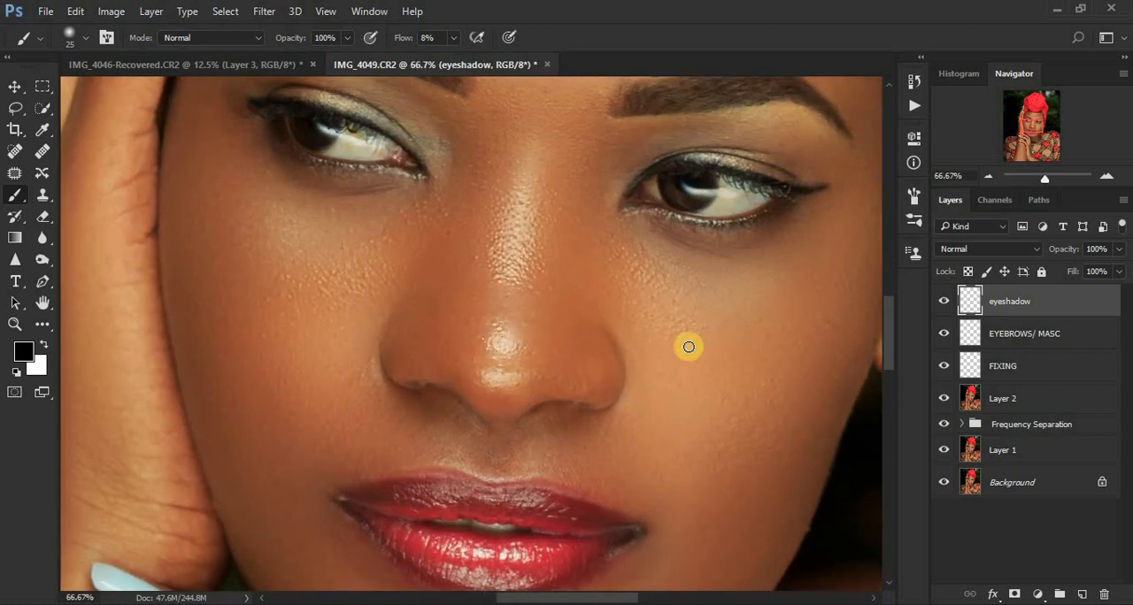
left_click_drag(891, 327, 890, 308)
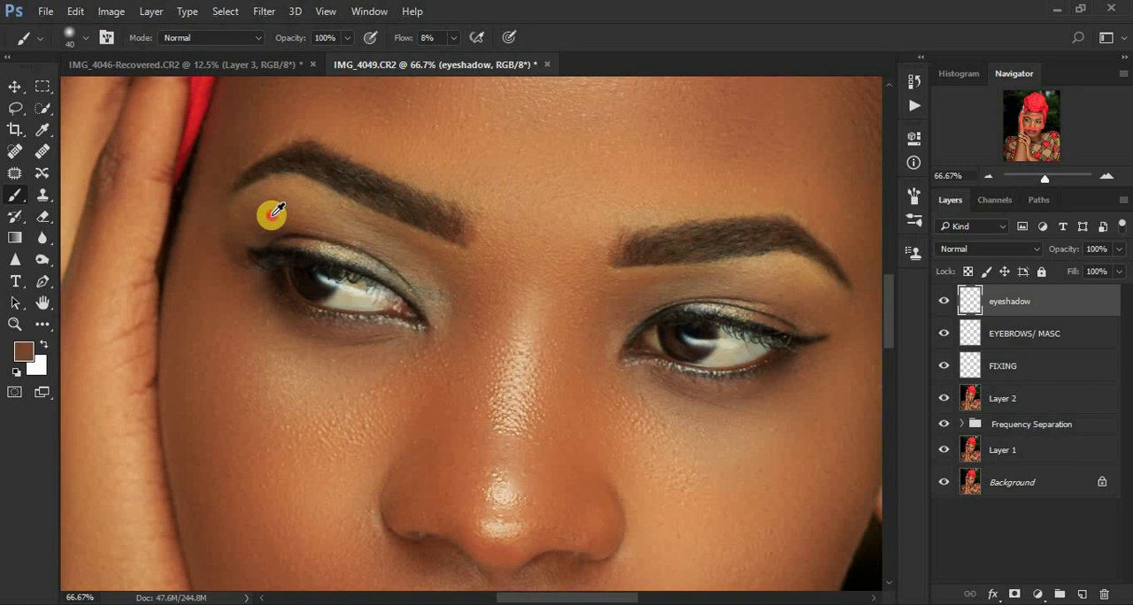
left_click(271, 212, "alt")
key("bracketright")
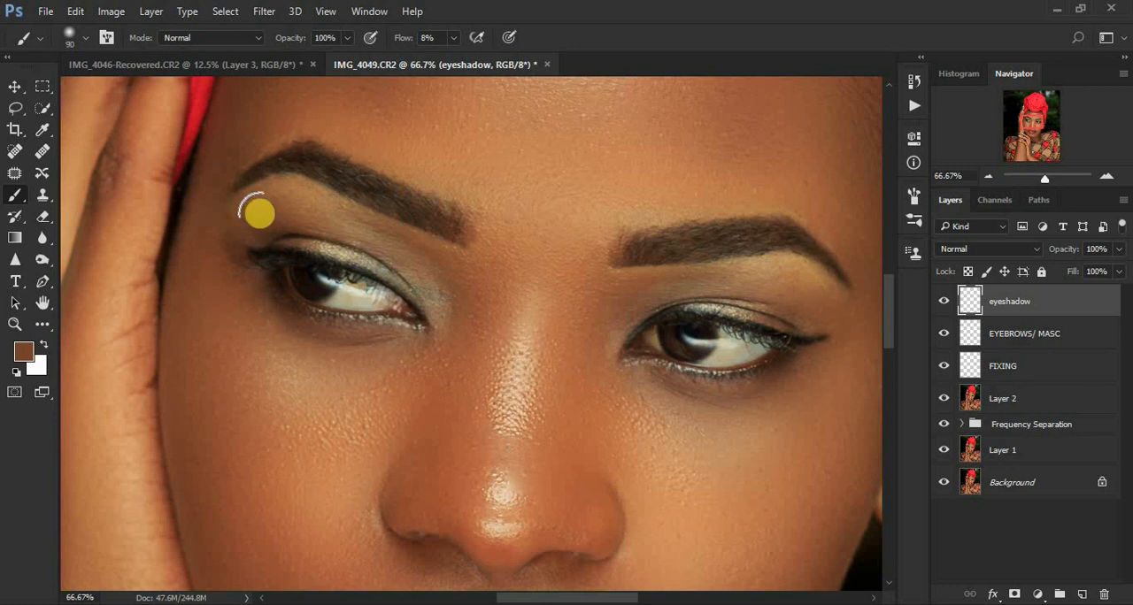
key("bracketright")
mouse_move(249, 215)
left_mouse_down()
mouse_move(349, 223)
mouse_move(440, 296)
left_mouse_up()
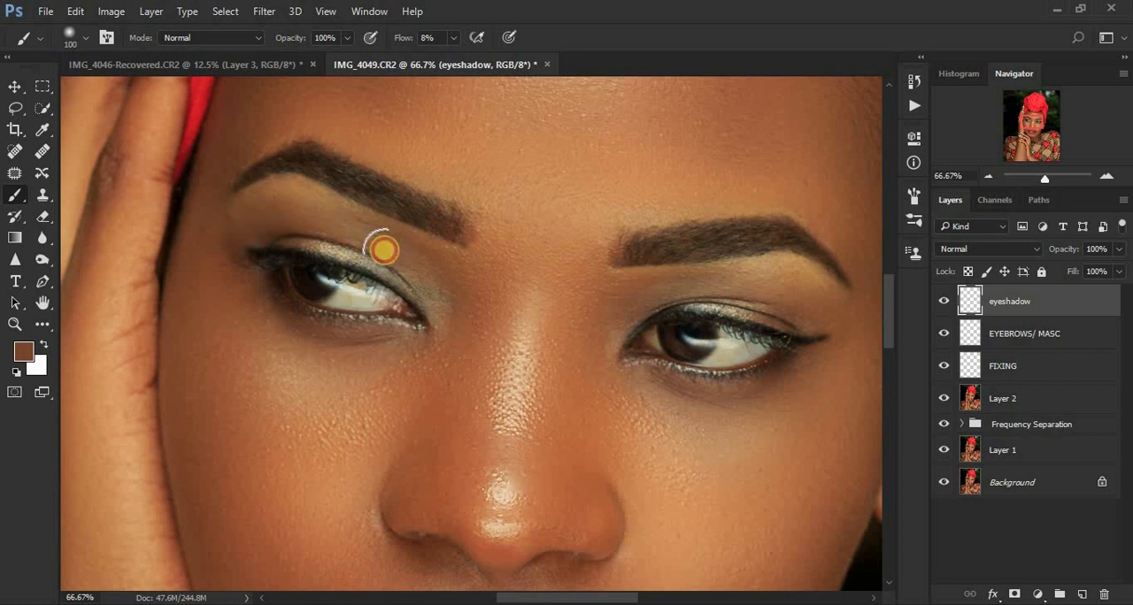
Step: Paint a sampled brown skin tone over the upper eyelid on the image's right at 100 px and compare it with the eyeshadow layer hidden
left_click(797, 296, "alt")
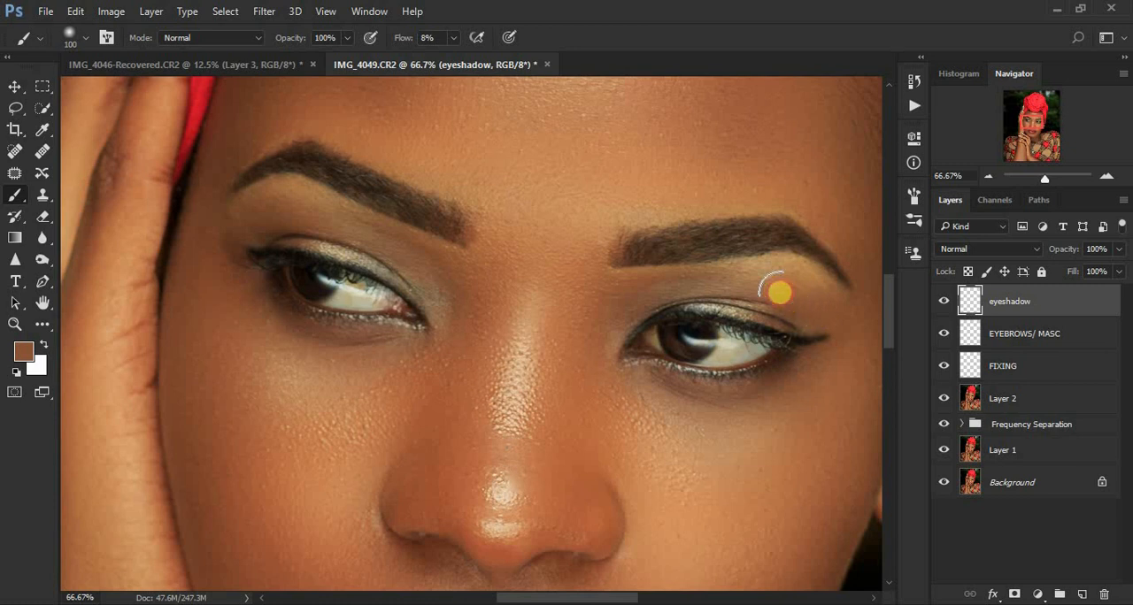
mouse_move(780, 293)
left_mouse_down()
mouse_move(705, 282)
mouse_move(652, 295)
mouse_move(619, 327)
mouse_move(636, 307)
mouse_move(723, 281)
mouse_move(840, 319)
mouse_move(740, 288)
mouse_move(623, 313)
left_mouse_up()
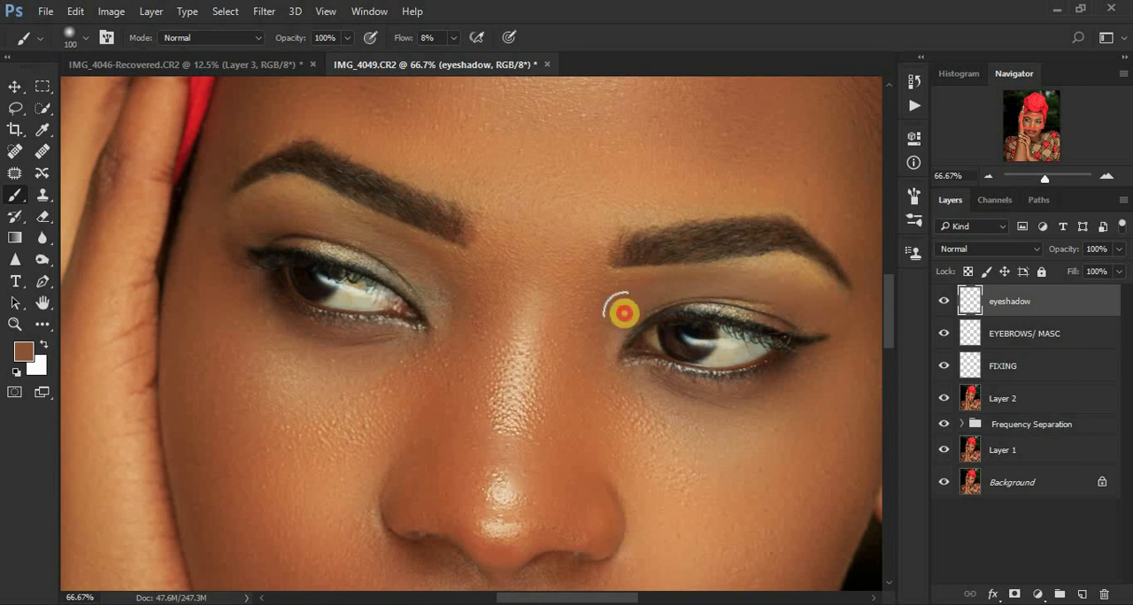
left_click(945, 302)
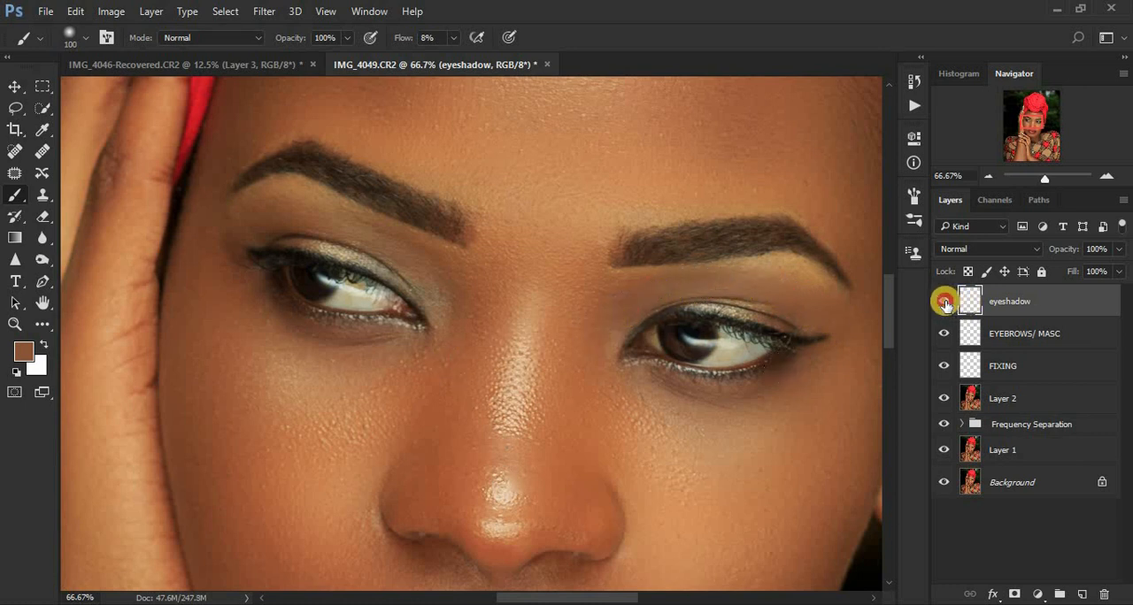
left_click(944, 302)
left_click(945, 302)
Step: Blend sampled lid tones along the crease and lash side of the eyelid on the image's right with the brush reduced to 30 px
mouse_move(796, 293)
left_mouse_down()
mouse_move(786, 346)
mouse_move(755, 321)
left_mouse_up()
key("bracketleft")
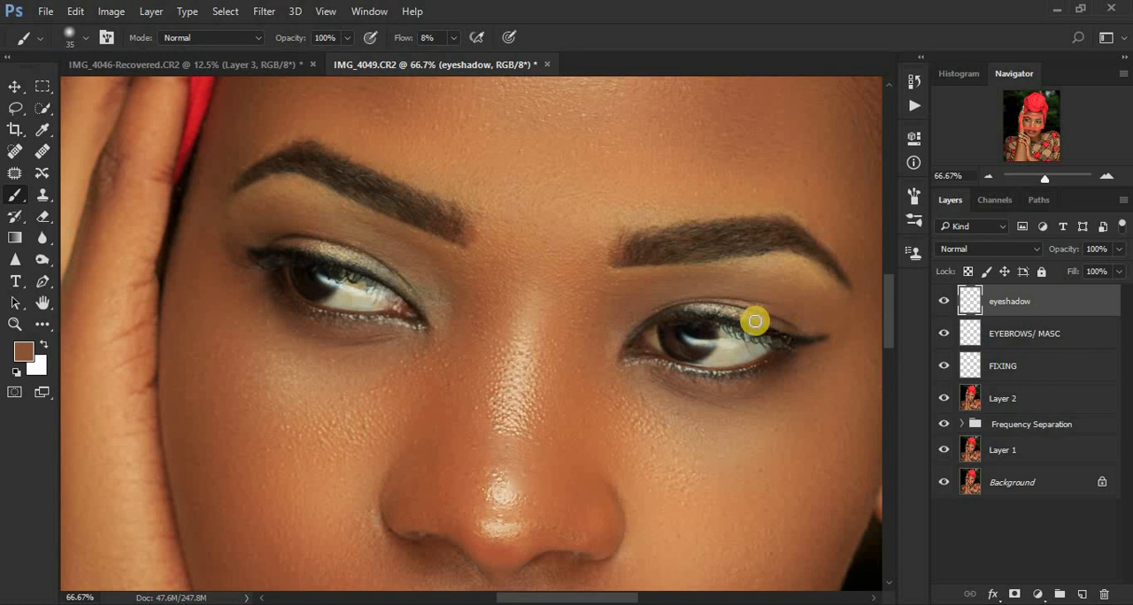
left_click(757, 317, "alt")
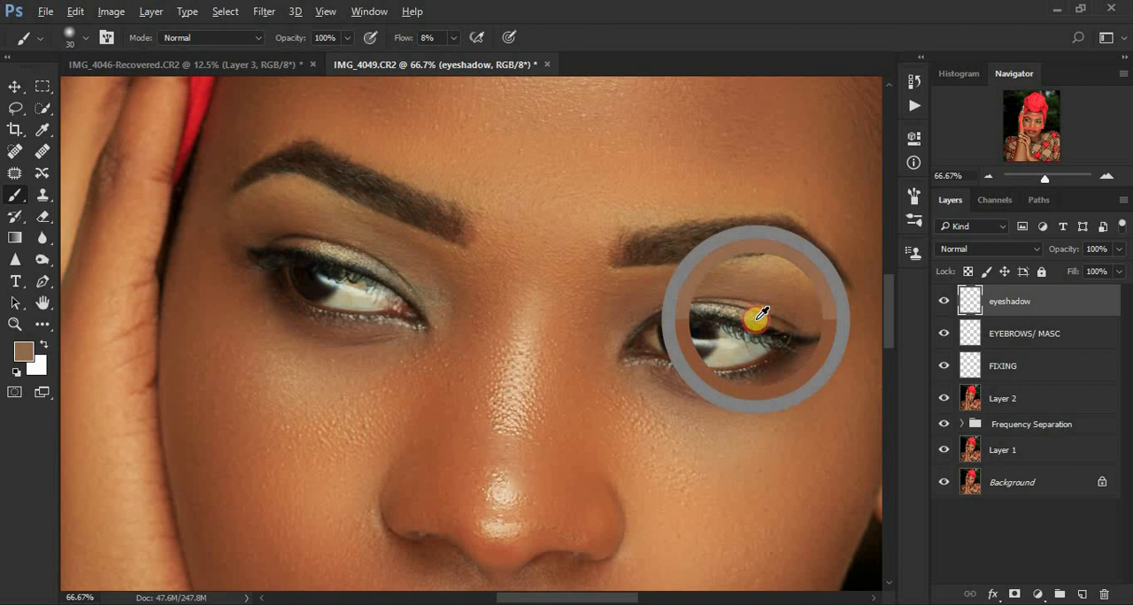
left_click(755, 316, "alt")
mouse_move(755, 316)
left_mouse_down()
mouse_move(683, 308)
mouse_move(802, 330)
mouse_move(740, 310)
mouse_move(688, 303)
mouse_move(772, 321)
mouse_move(682, 311)
mouse_move(736, 311)
mouse_move(801, 333)
left_mouse_up()
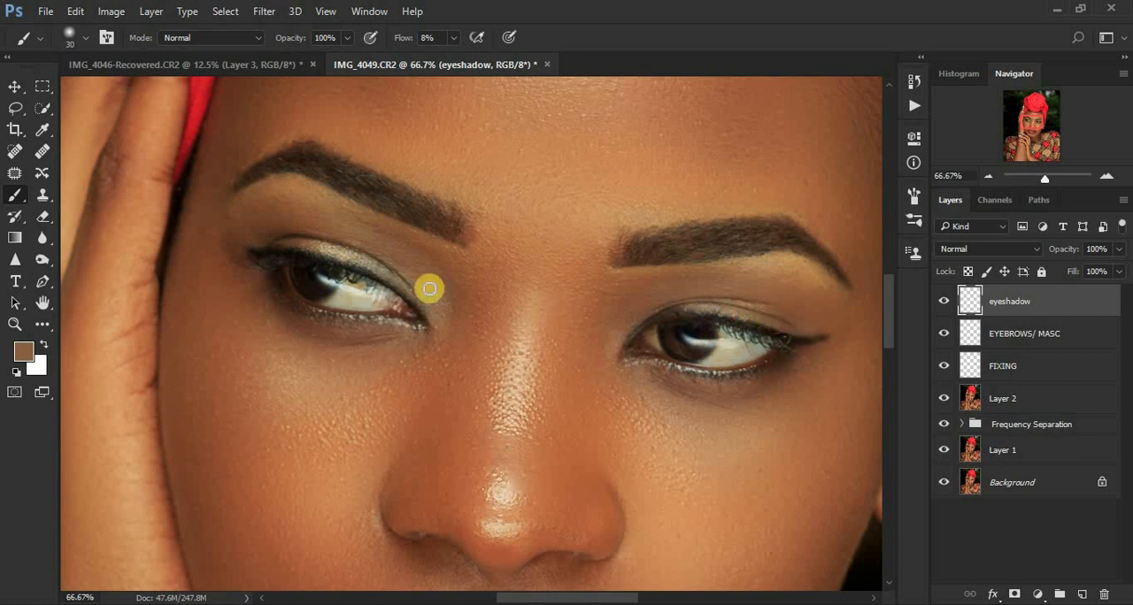
Step: Blend sampled lid tones over the shiny upper eyelid on the image's left with the 30 px brush, from outer to inner corner
left_click(337, 251, "alt")
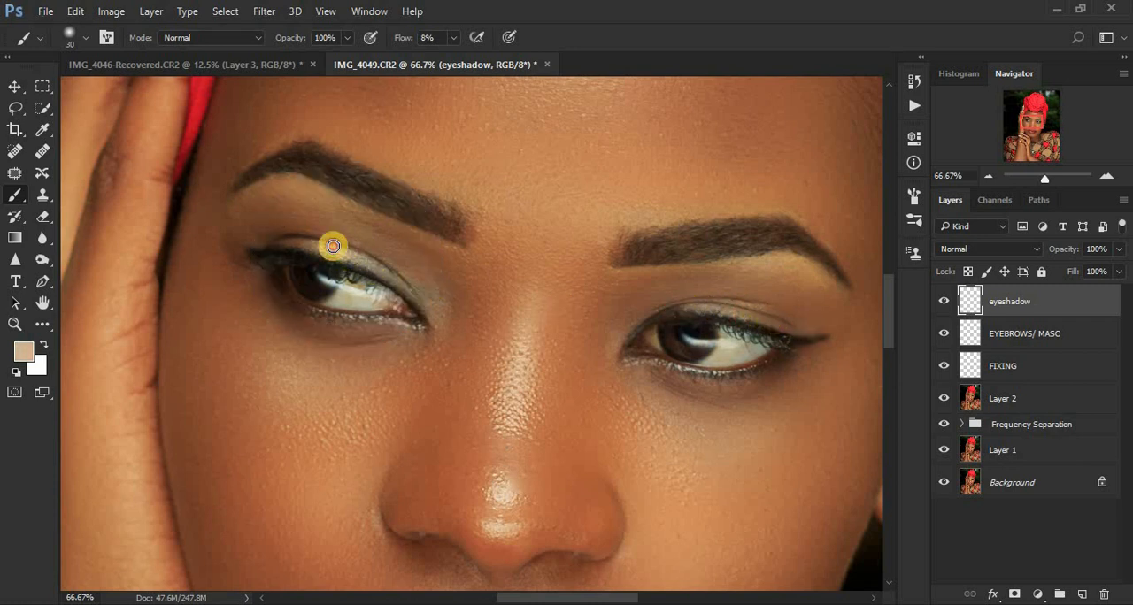
left_click(303, 240, "alt")
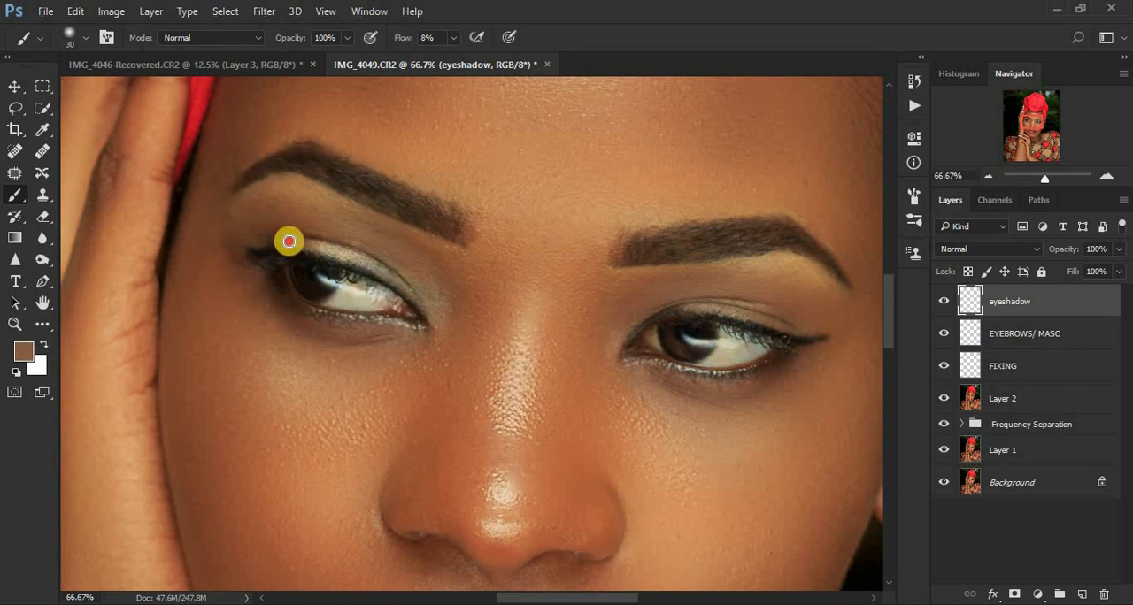
left_click(362, 260, "alt")
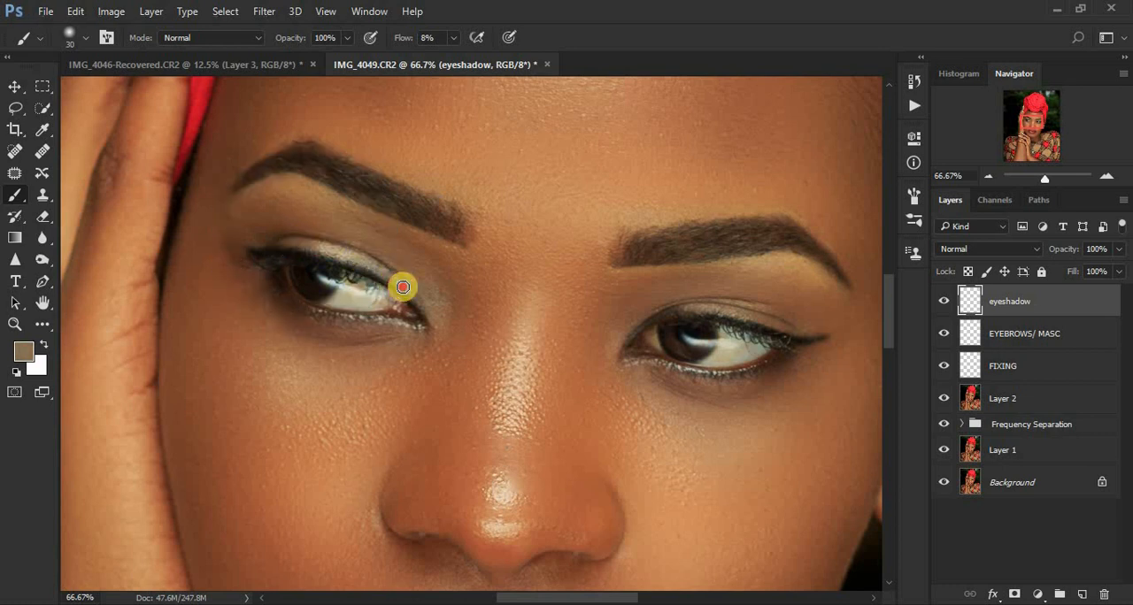
Step: Compare the whole portrait with and without the eyeshadow layer
key("ctrl+minus")
key("ctrl+minus")
key("ctrl+minus")
key("ctrl+minus")
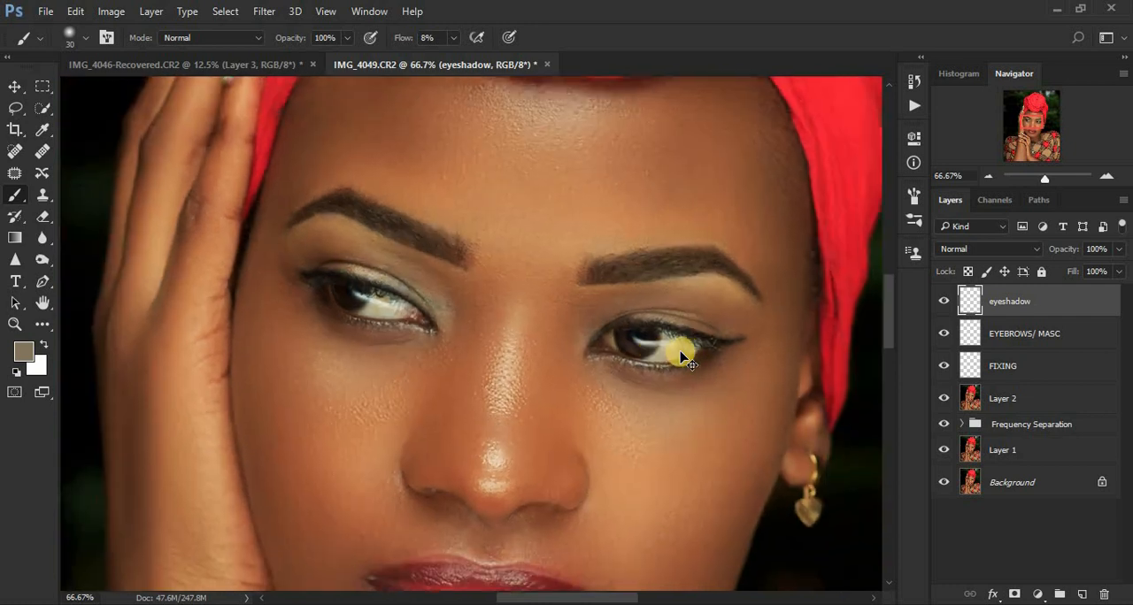
key("ctrl+minus")
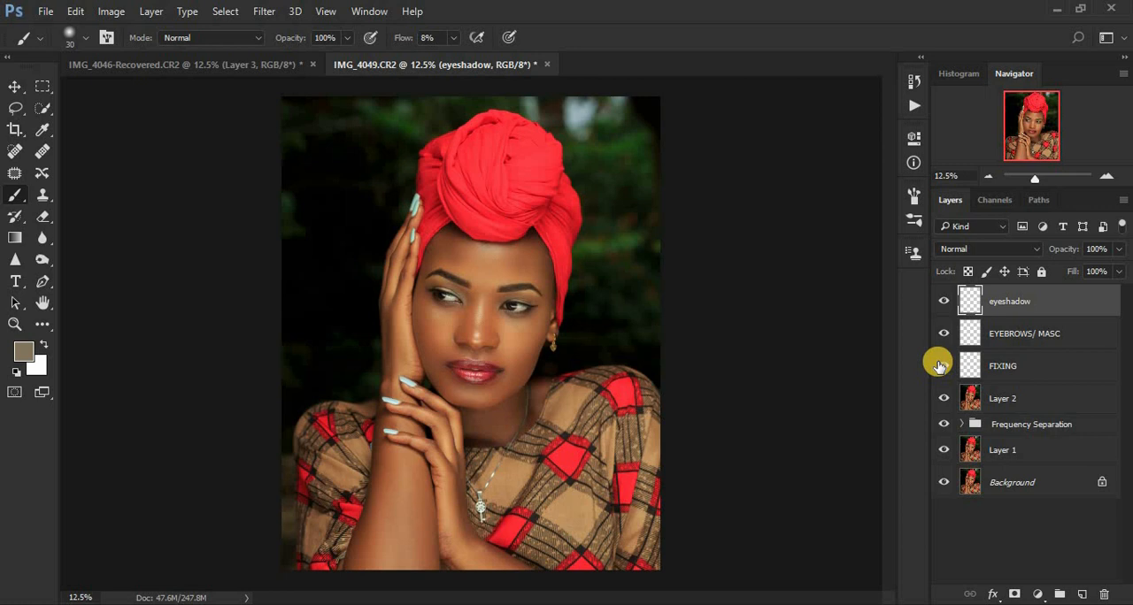
left_click(944, 302)
left_click(943, 302)
left_click(943, 302)
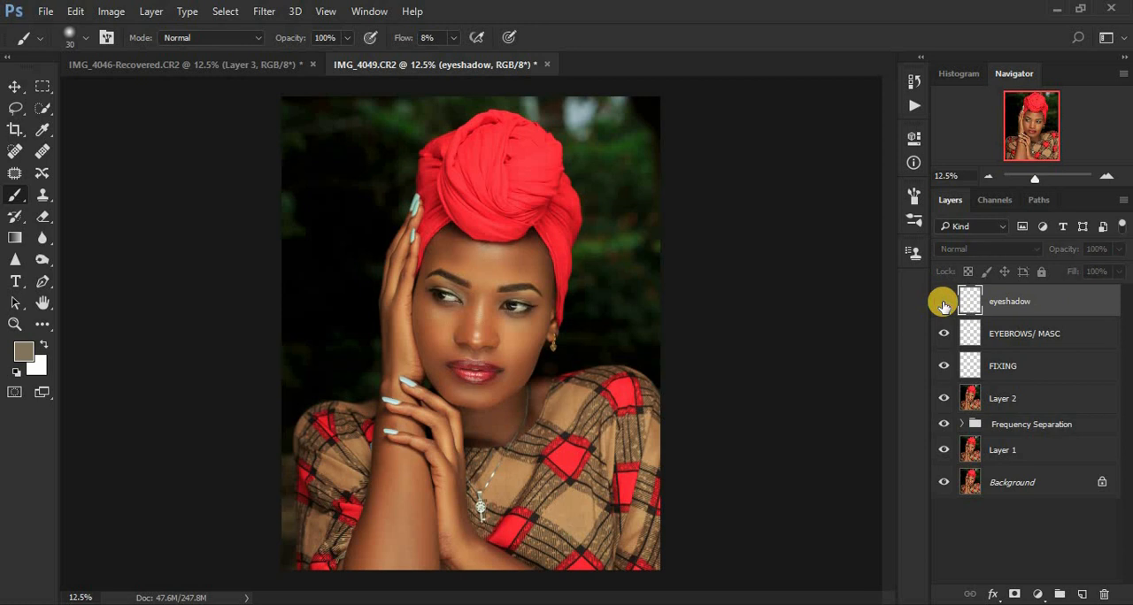
left_click(943, 303)
left_click(943, 302)
left_click(943, 302)
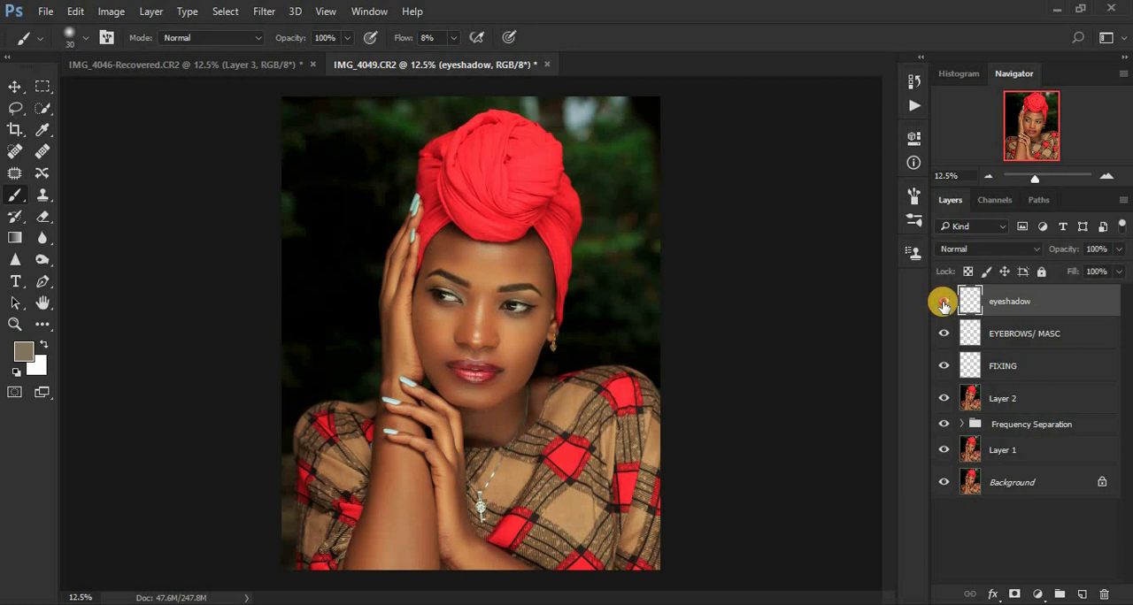
left_click(943, 302)
left_click(944, 303)
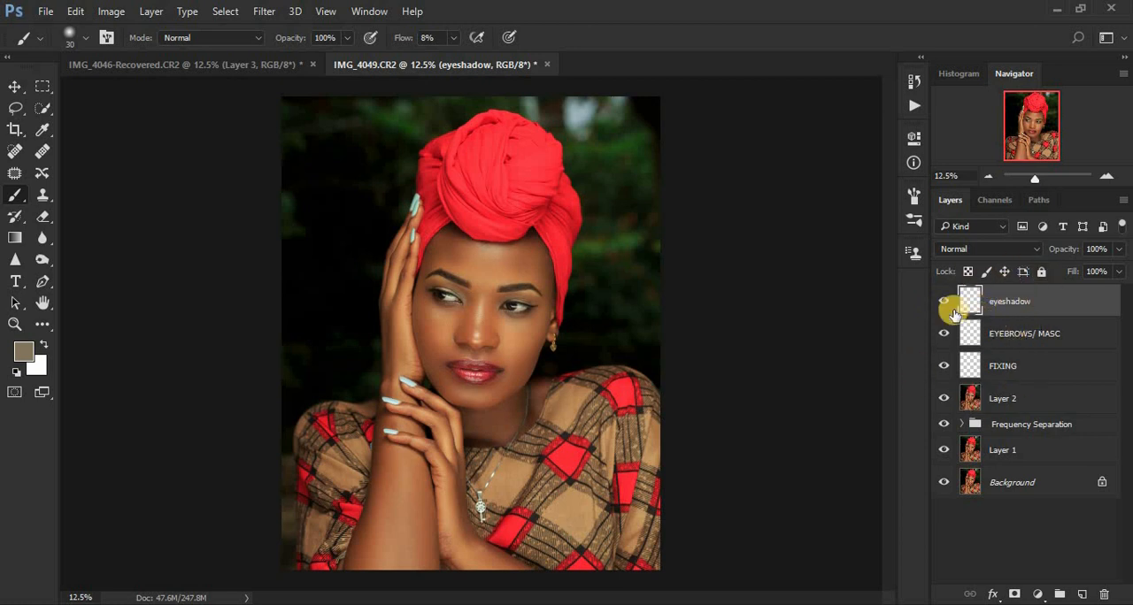
Step: Set the eyeshadow layer's blending mode to Overlay and check its effect on the whole portrait by toggling the layer's visibility
left_click(964, 255)
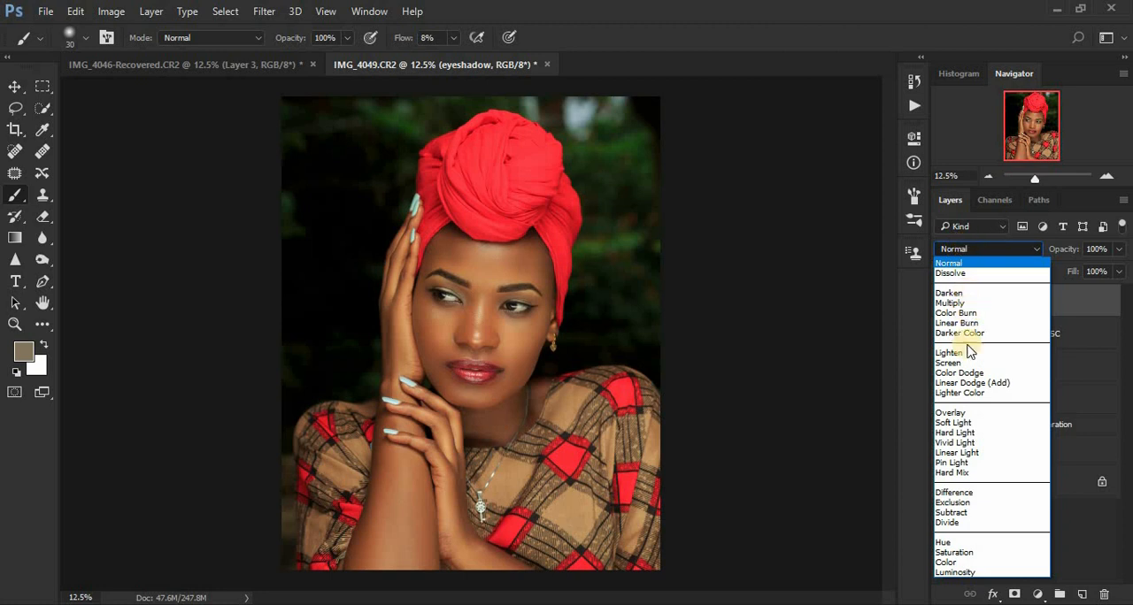
left_click(966, 414)
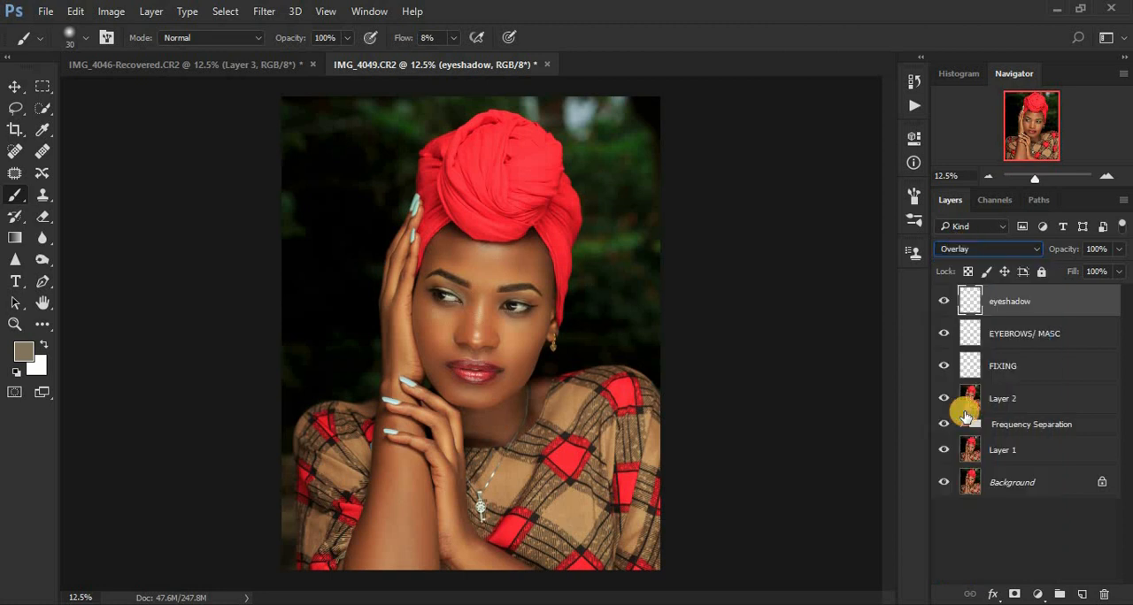
left_click(943, 303)
left_click(943, 303)
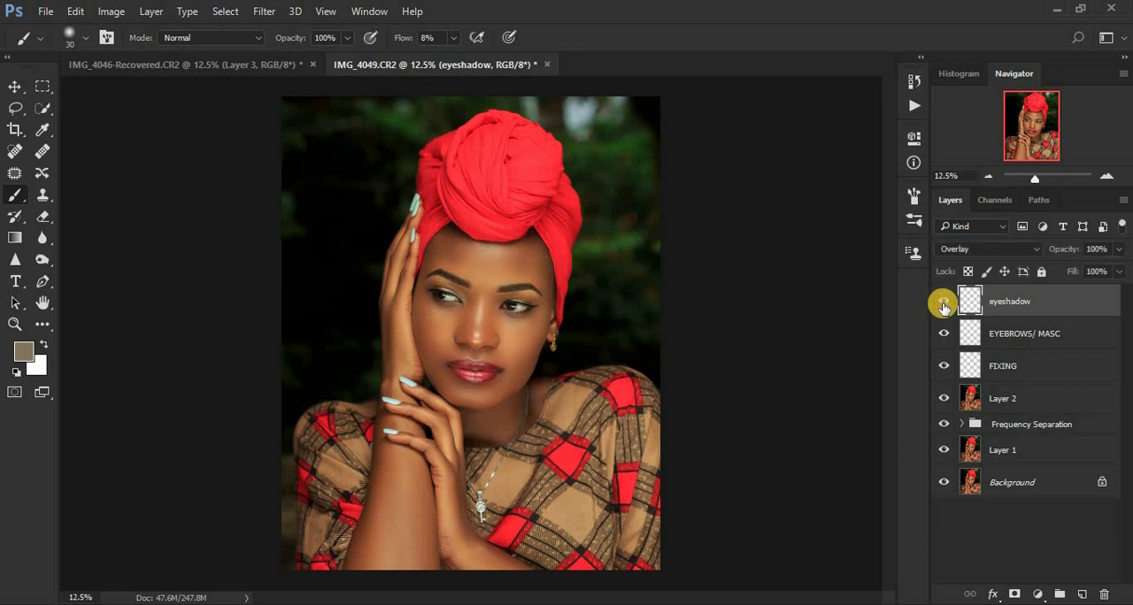
left_click(944, 303)
left_click(944, 303)
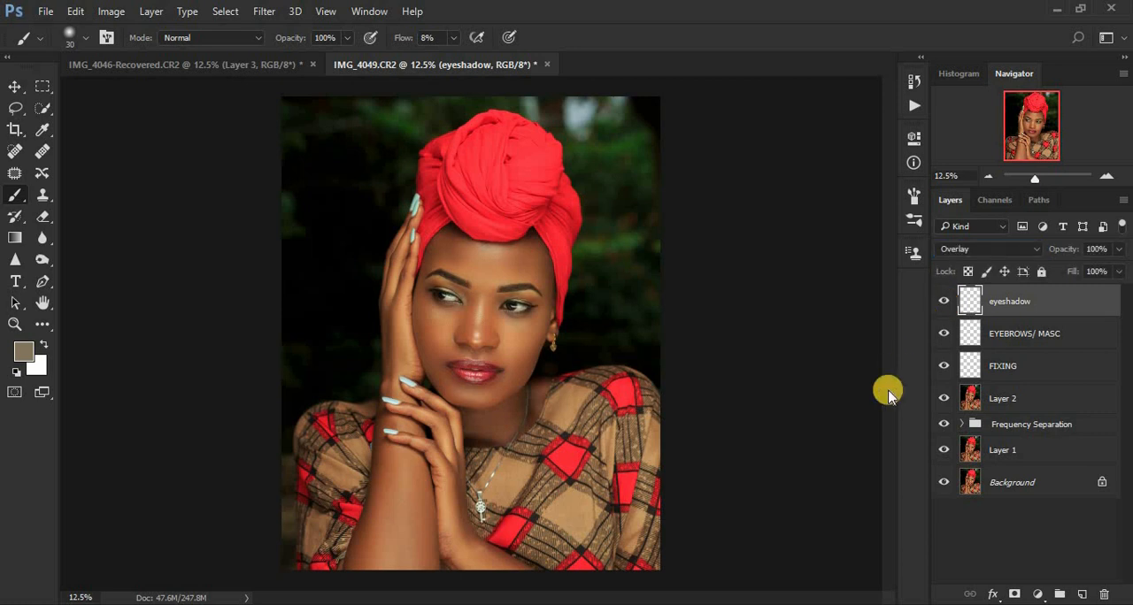
Step: Compare the face at 25% magnification with and without the Overlay eyeshadow layer
key("ctrl+plus")
key("ctrl+plus")
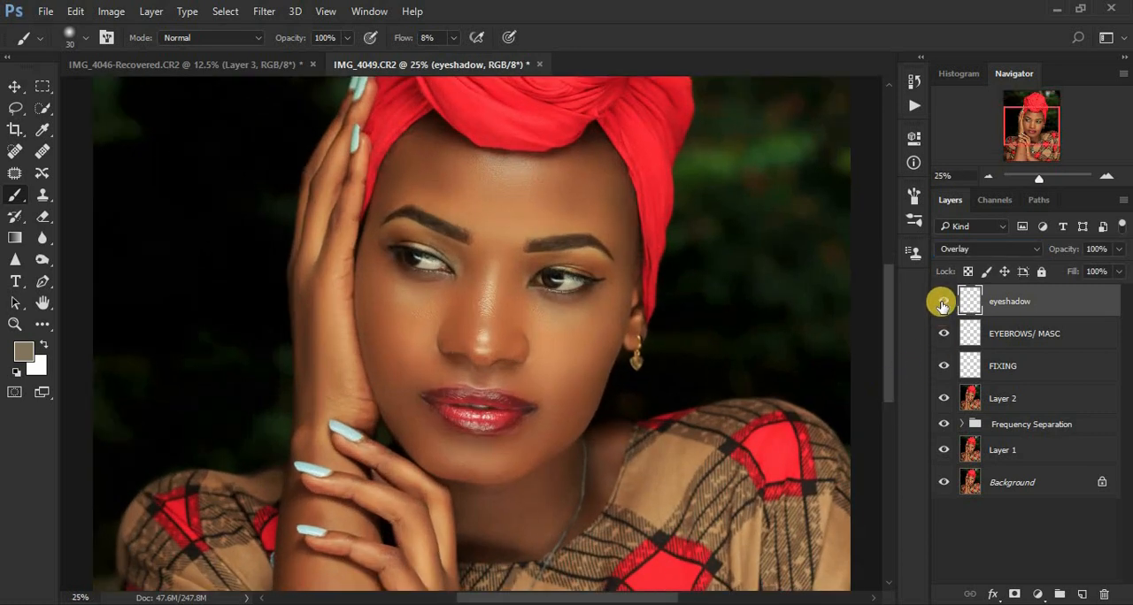
left_click(942, 305)
left_click(943, 305)
left_click(942, 305)
left_click(942, 304)
left_click(942, 304)
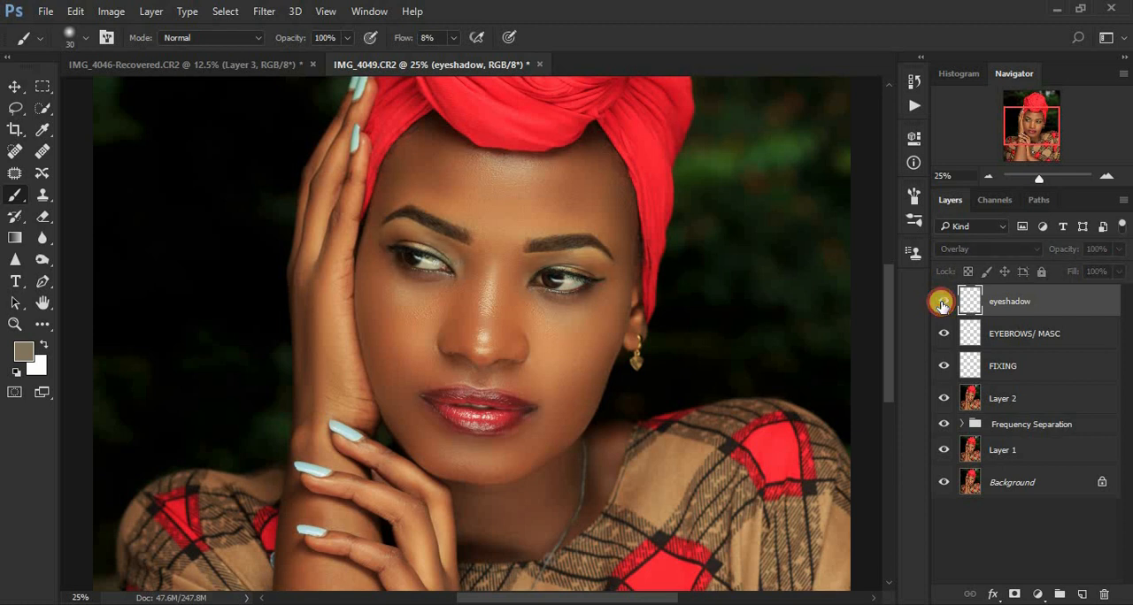
left_click(942, 304)
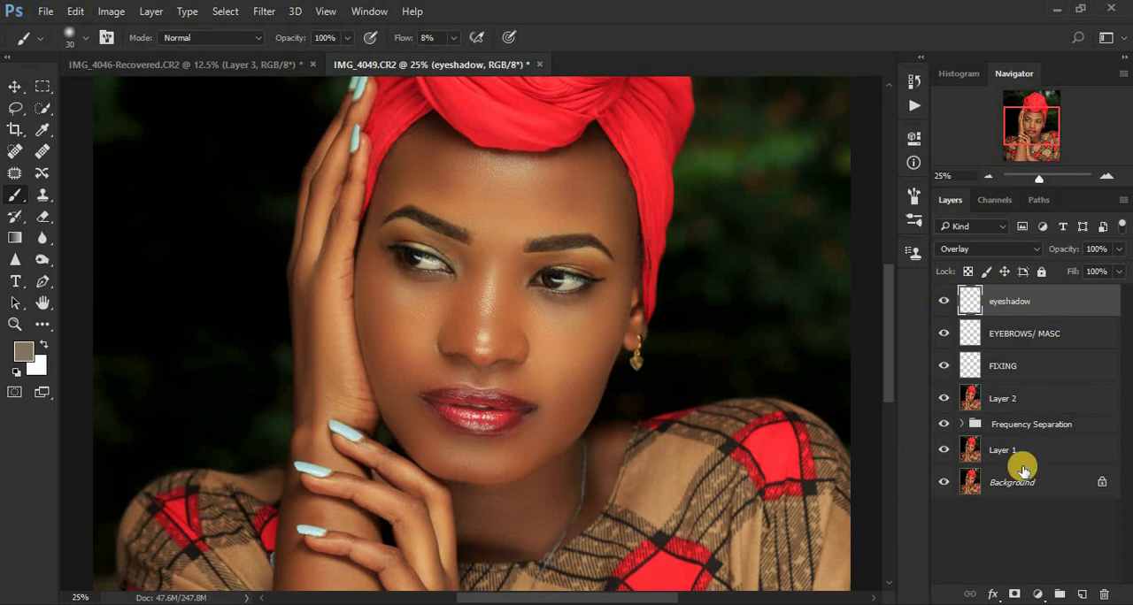
Step: Add a new layer above eyeshadow and name it LIPS
left_click(1077, 592)
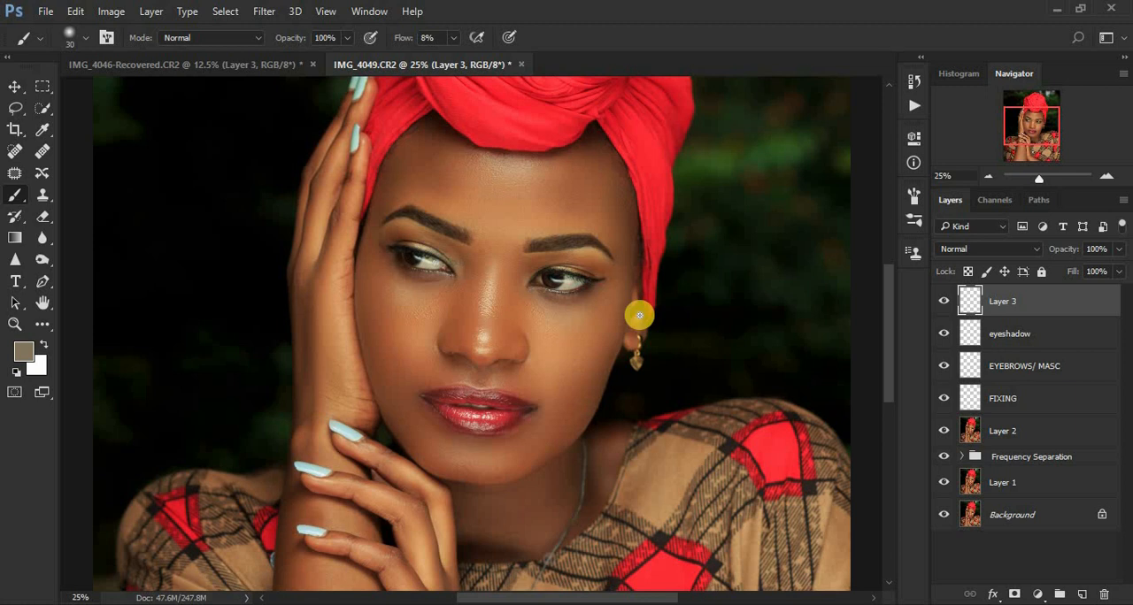
double_click(999, 300)
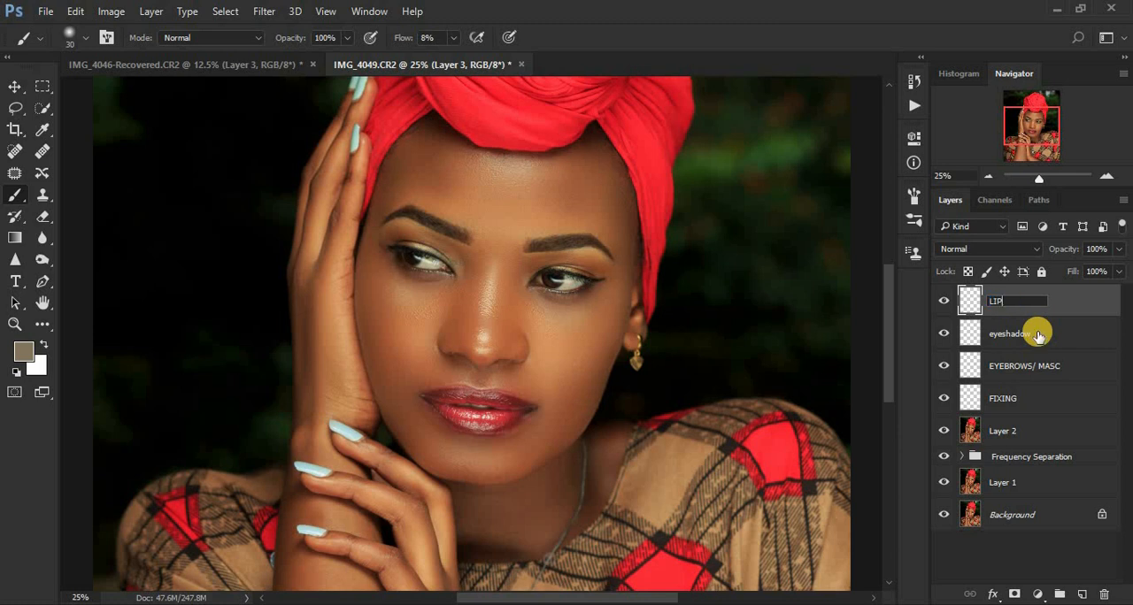
type("LIPS")
key("Return")
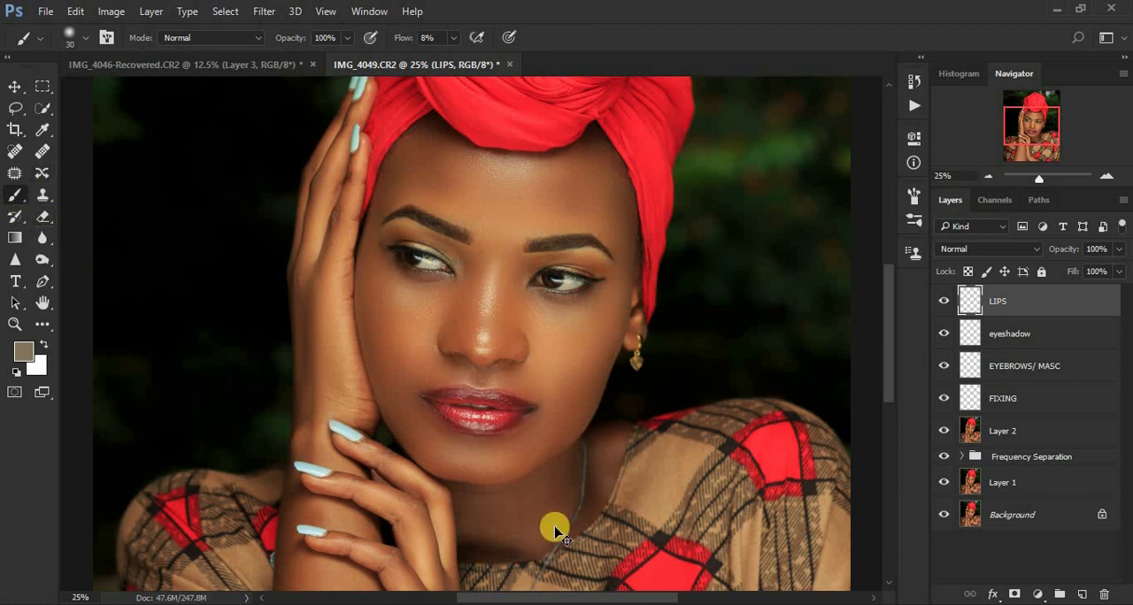
Step: Paint a sampled lip red over the lower lip near the mouth corner on the image's right with a 25 px brush
key("ctrl+plus")
key("ctrl+plus")
key("ctrl+plus")
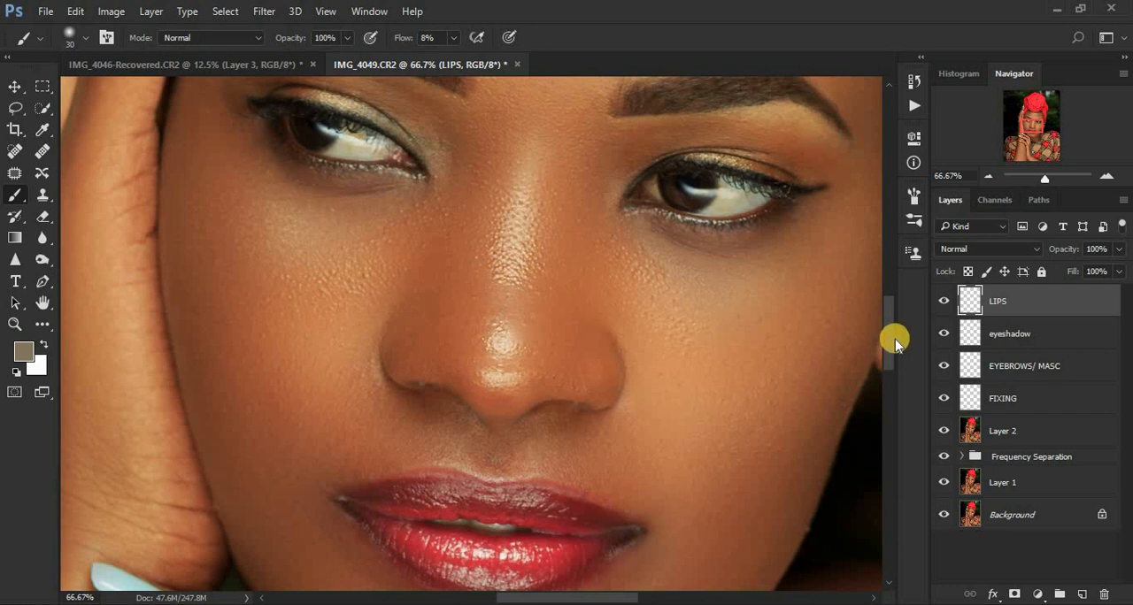
left_click_drag(889, 340, 886, 368)
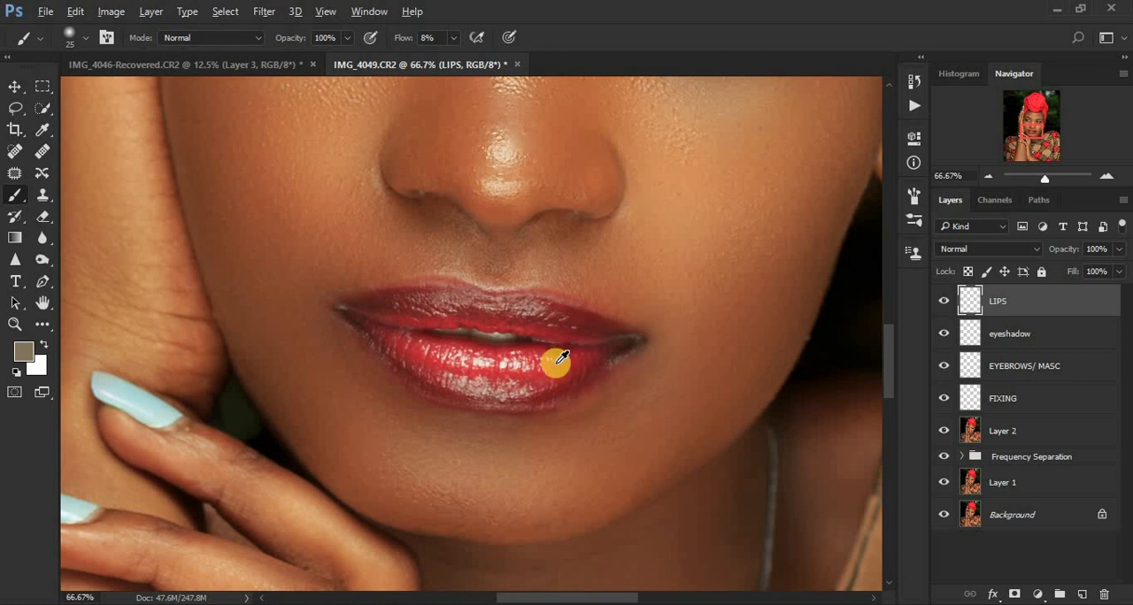
left_click(556, 361, "alt")
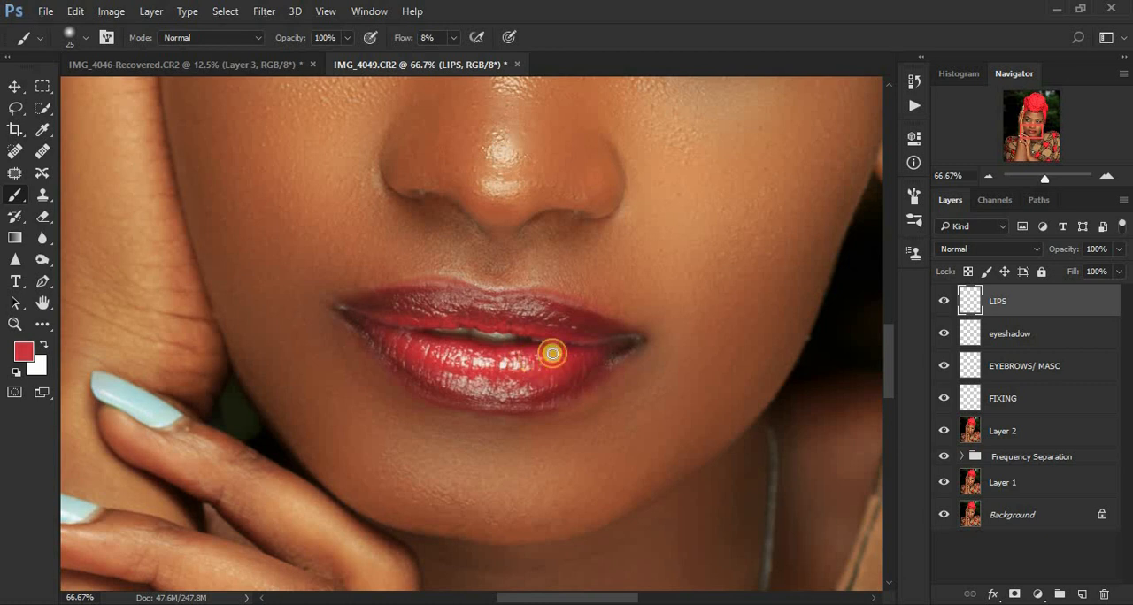
mouse_move(551, 353)
left_mouse_down()
mouse_move(523, 354)
mouse_move(580, 358)
left_mouse_up()
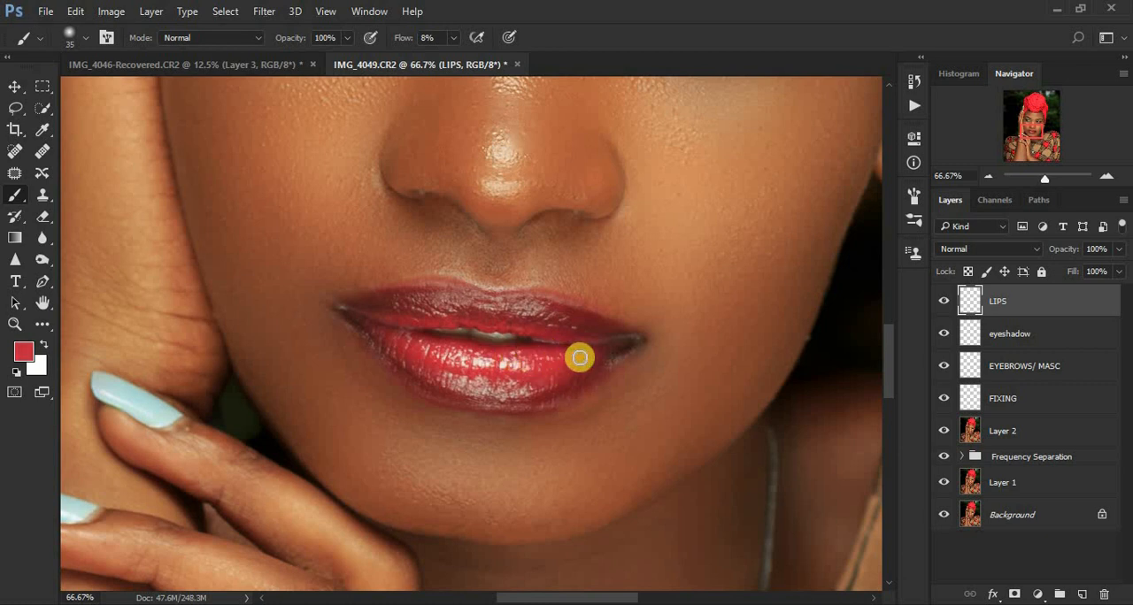
Step: Paint sampled reds across the lower lip to the mouth corner on the image's left with the brush enlarged to 35 px
left_click(576, 363, "alt")
left_click(544, 380, "alt")
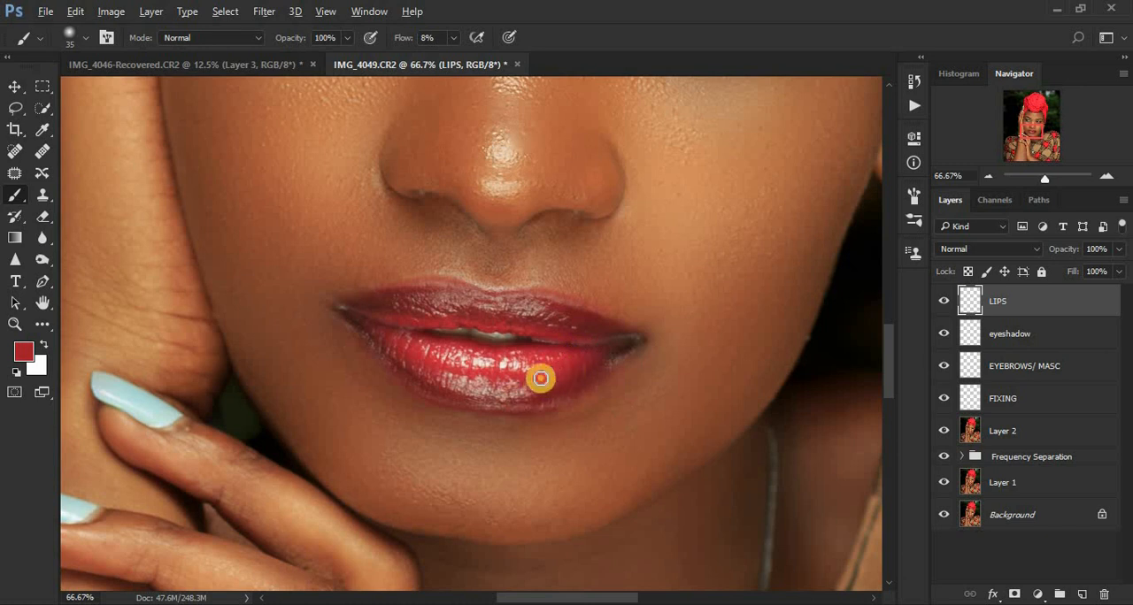
left_click(520, 370, "alt")
mouse_move(503, 373)
left_mouse_down()
mouse_move(517, 372)
mouse_move(430, 354)
left_mouse_up()
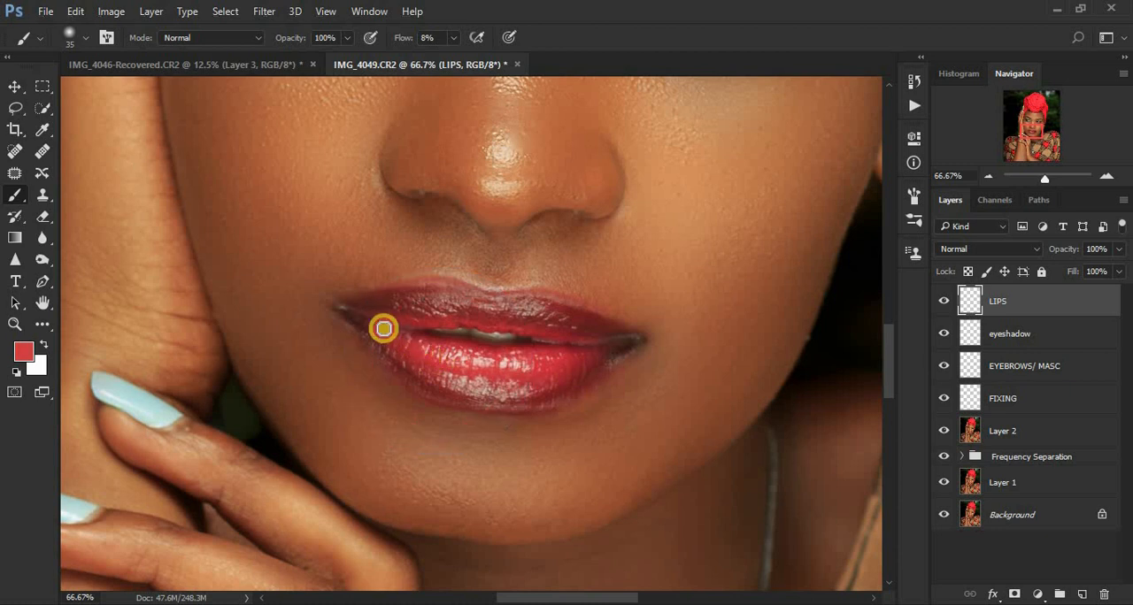
mouse_move(369, 327)
left_mouse_down()
mouse_move(428, 364)
mouse_move(480, 359)
mouse_move(496, 346)
mouse_move(415, 339)
left_mouse_up()
Step: Blend freshly sampled lip tones over the highlights along the upper part of the lower lip with the 35 px brush
left_click(558, 360, "alt")
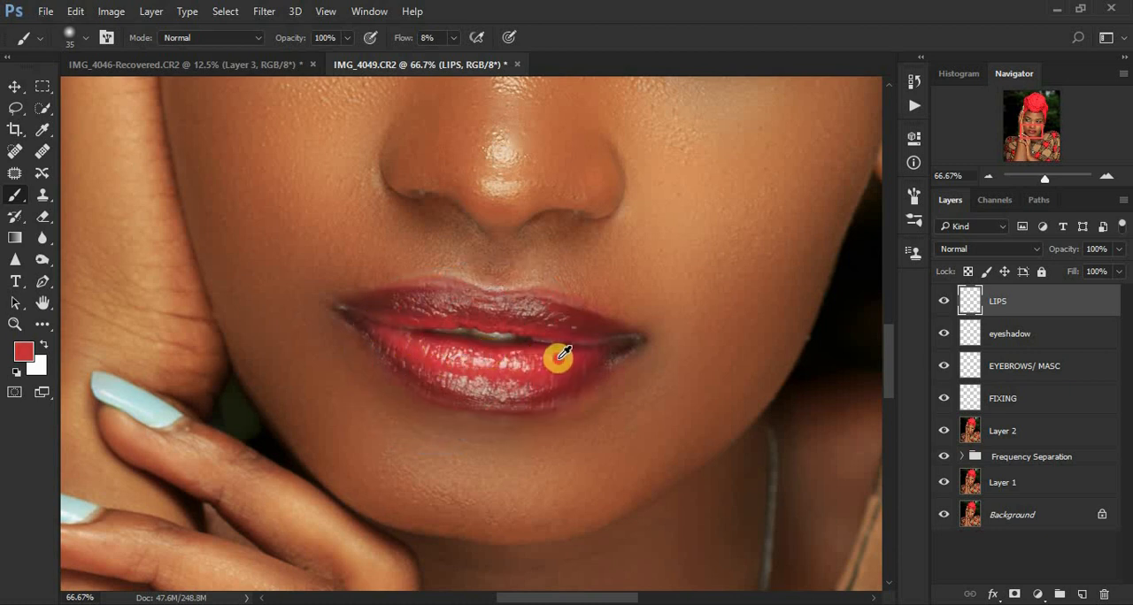
left_click(524, 364, "alt")
mouse_move(526, 358)
left_mouse_down()
mouse_move(469, 362)
mouse_move(489, 359)
mouse_move(475, 358)
mouse_move(484, 347)
mouse_move(449, 354)
left_mouse_up()
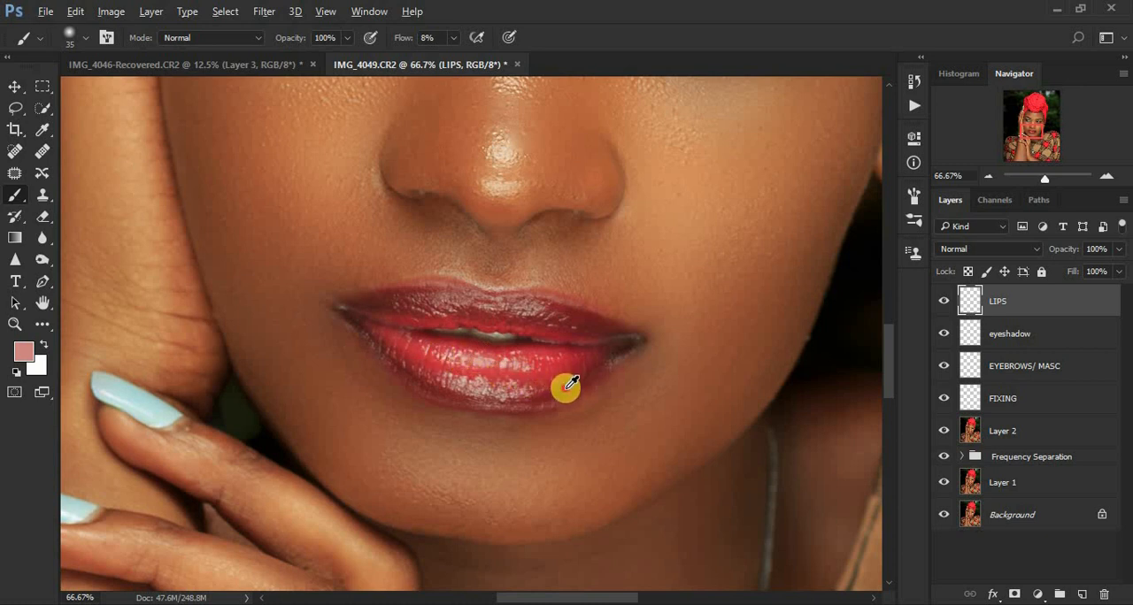
Step: Blend freshly sampled reds over the shiny highlights along the lower half of the lower lip with the 35 px brush
mouse_move(567, 387)
left_mouse_down()
mouse_move(471, 395)
mouse_move(523, 400)
mouse_move(441, 390)
mouse_move(433, 384)
mouse_move(465, 394)
mouse_move(414, 375)
mouse_move(423, 375)
mouse_move(397, 353)
mouse_move(448, 391)
left_mouse_up()
left_click(536, 397, "alt")
left_click(398, 355, "alt")
left_click(428, 372, "alt")
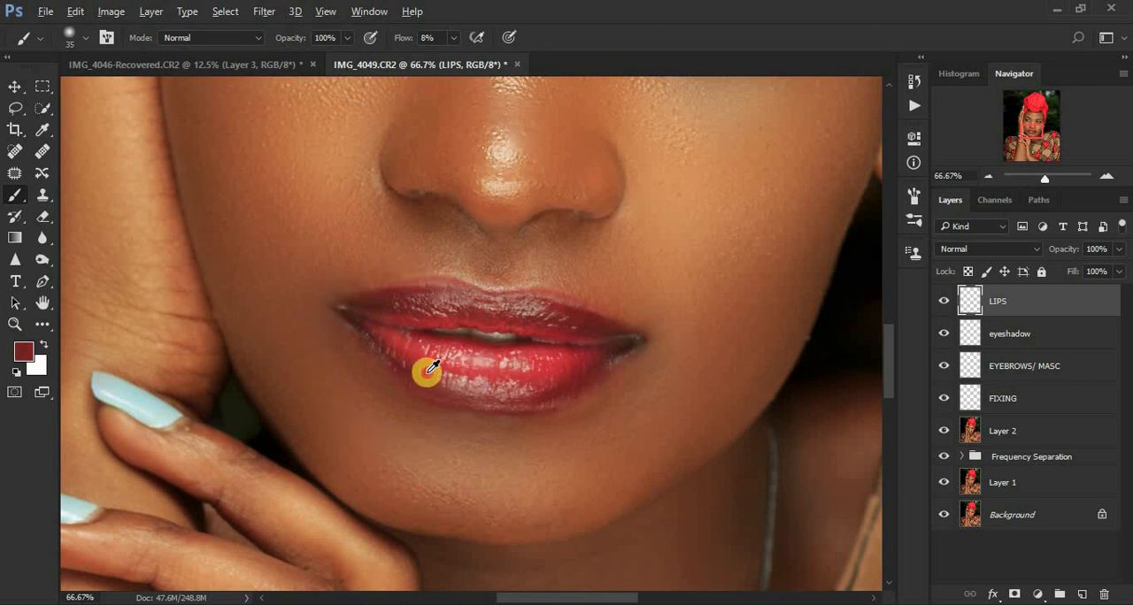
left_click(498, 383, "alt")
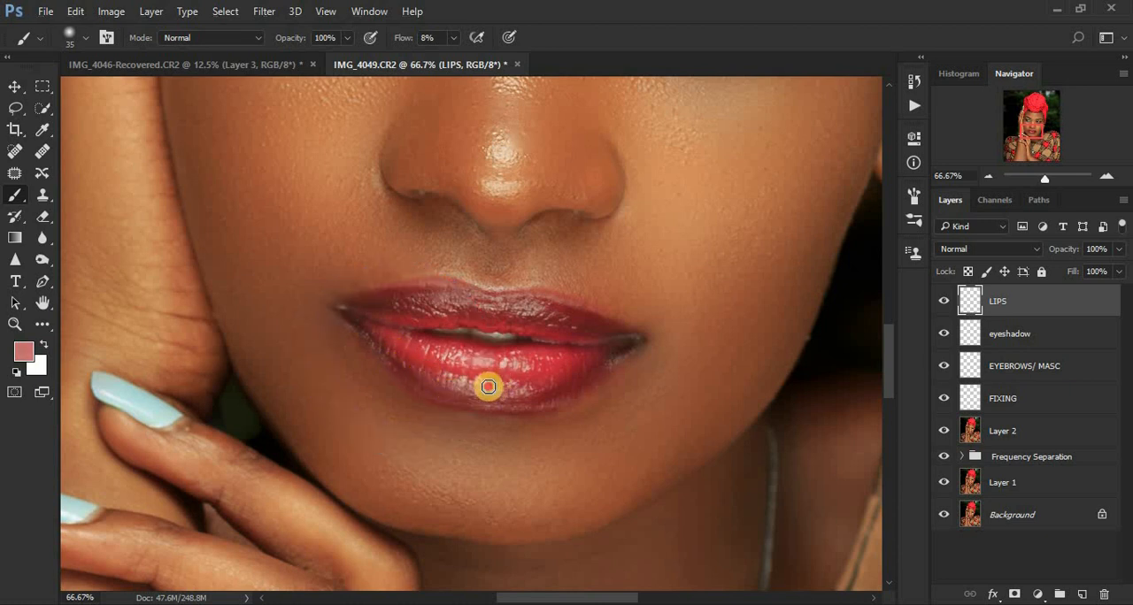
left_click(522, 373, "alt")
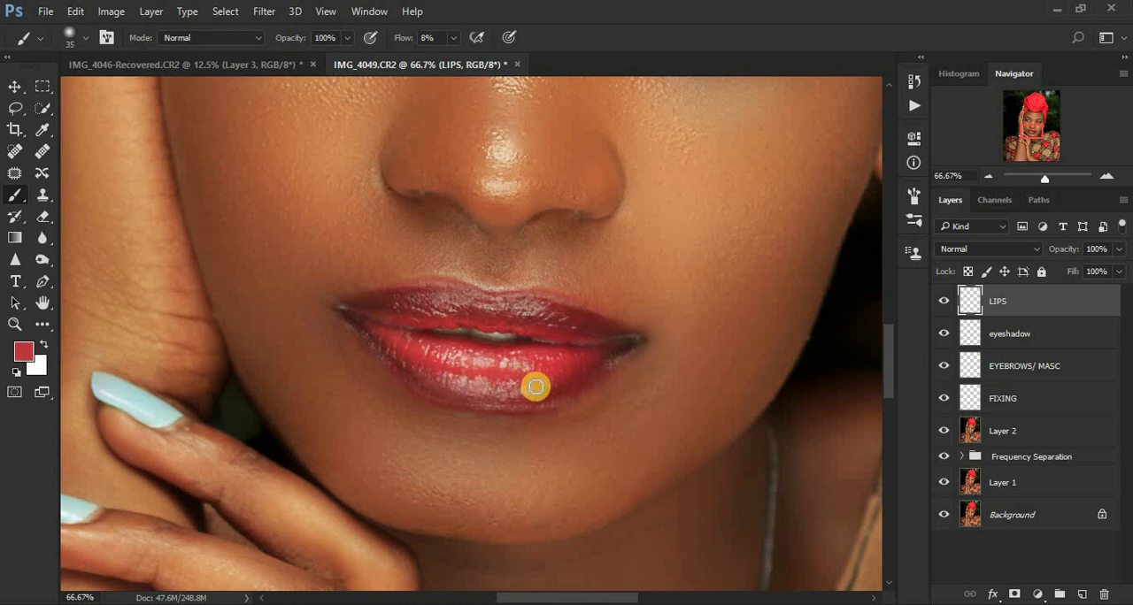
left_click(538, 397, "alt")
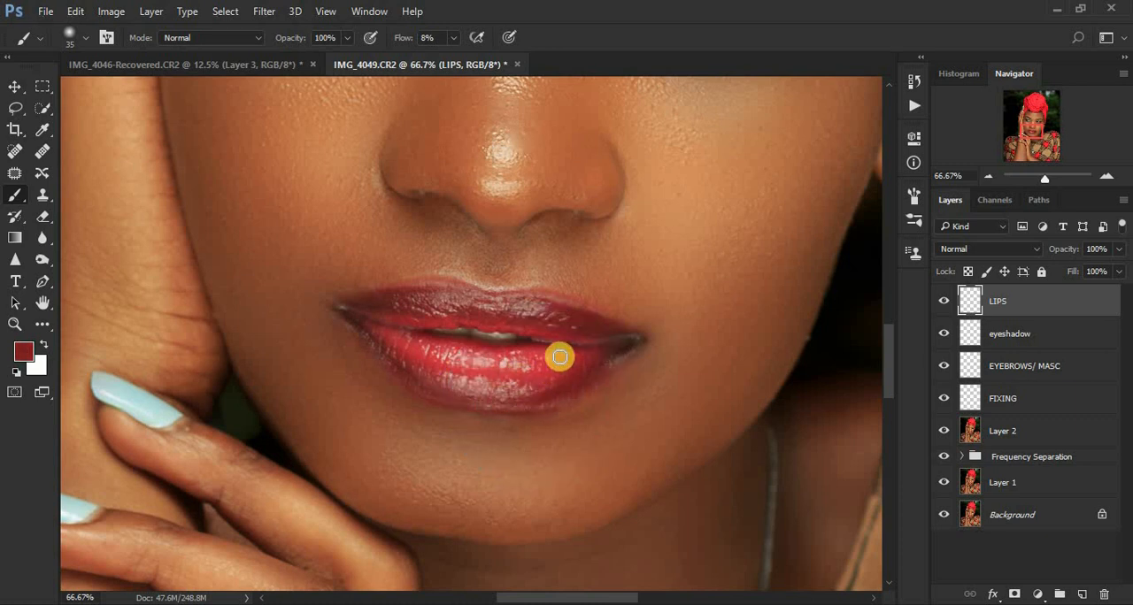
Step: Paint sampled dark reds across the upper lip, from the image's right corner to the left corner, with the 35 px brush
left_click(599, 327, "alt")
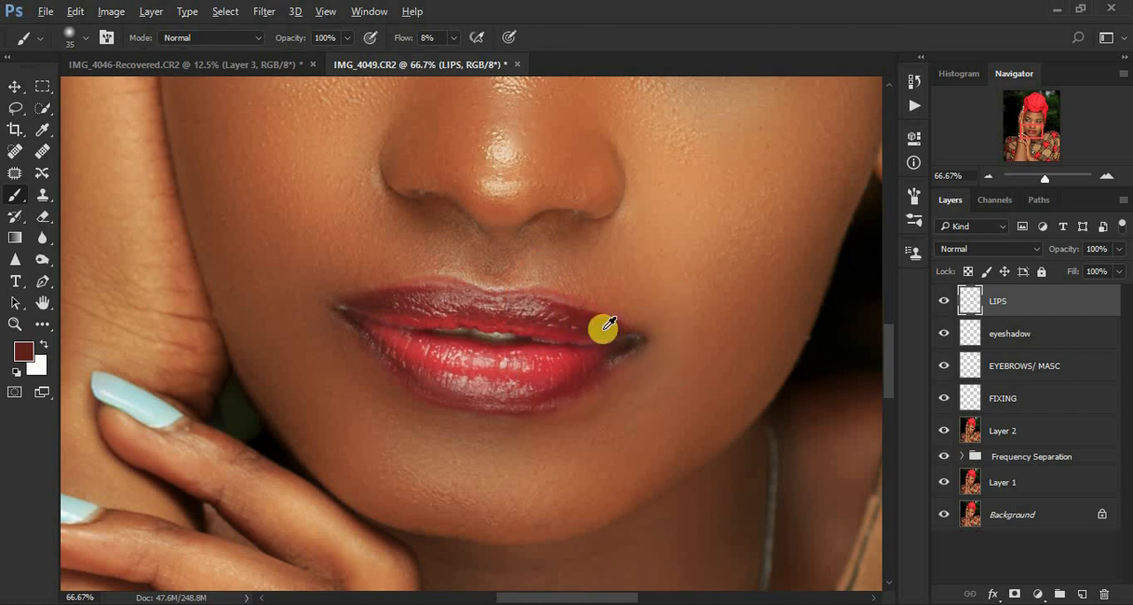
left_click(602, 330, "alt")
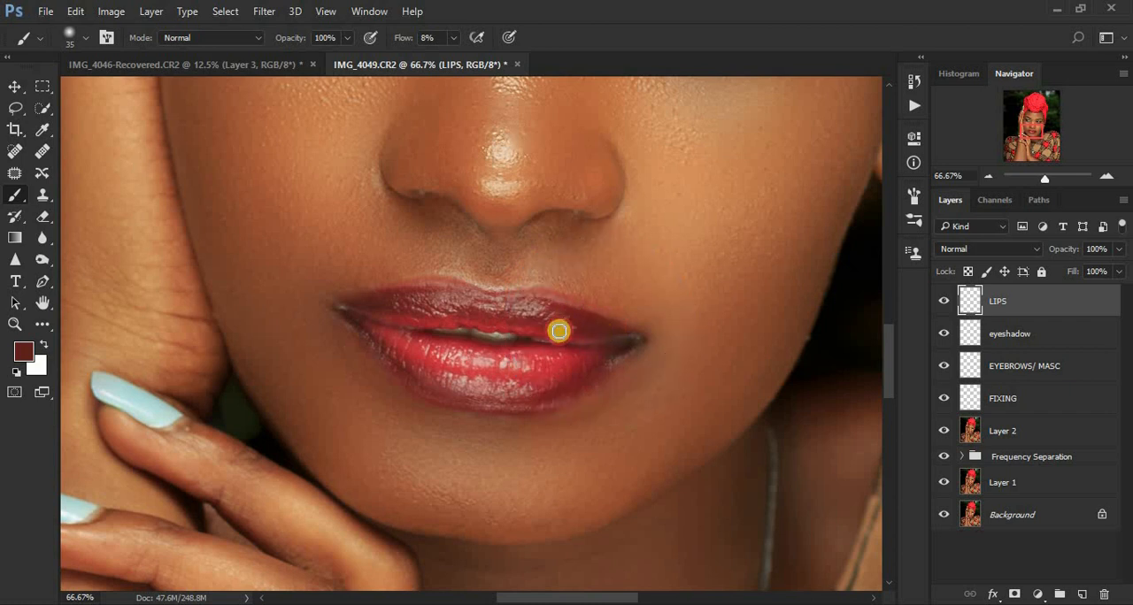
left_click(544, 313, "alt")
mouse_move(542, 311)
left_mouse_down()
mouse_move(416, 289)
mouse_move(358, 299)
mouse_move(392, 304)
left_mouse_up()
left_click(523, 304, "alt")
left_click(409, 293, "alt")
left_click(388, 304, "alt")
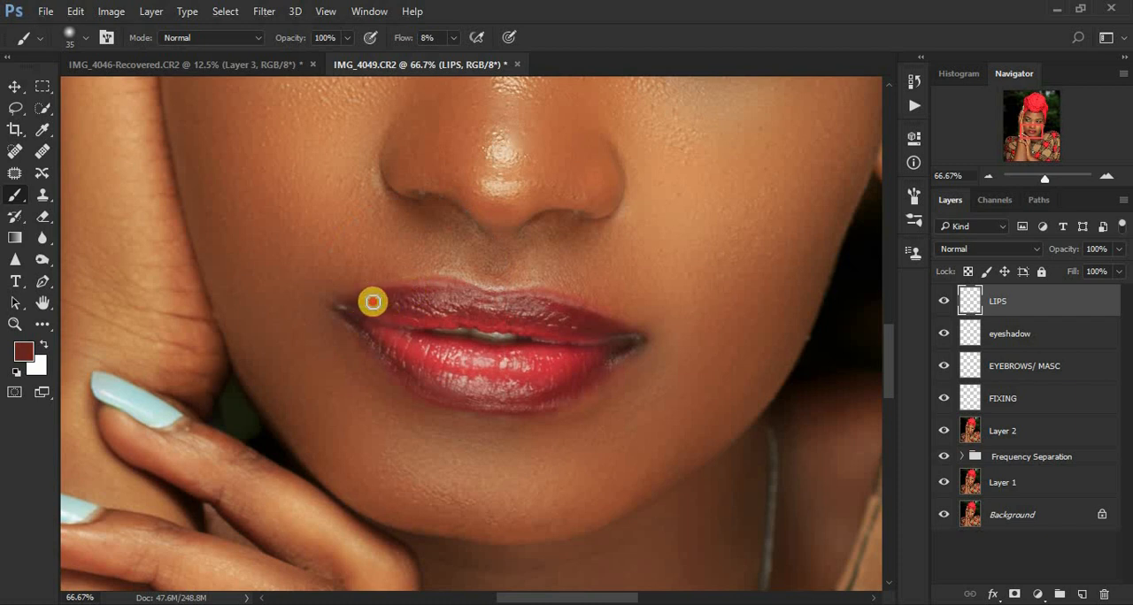
left_click(359, 304, "alt")
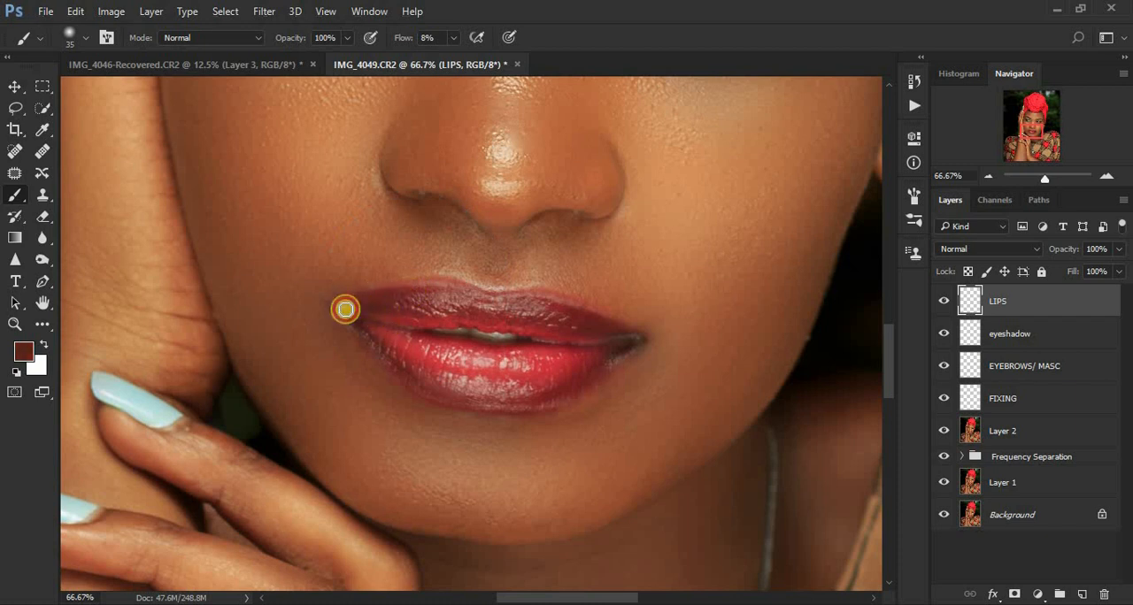
Step: Touch up both sides of the lower lip and the upper lip's inner edge with resampled reds
left_click(404, 354, "alt")
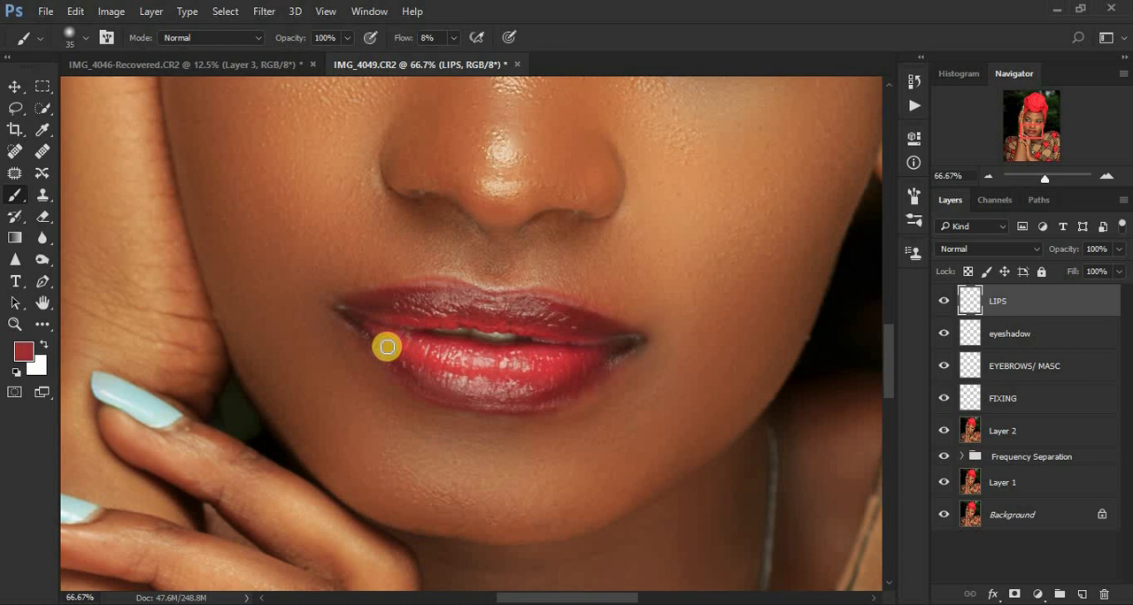
left_click(438, 381, "alt")
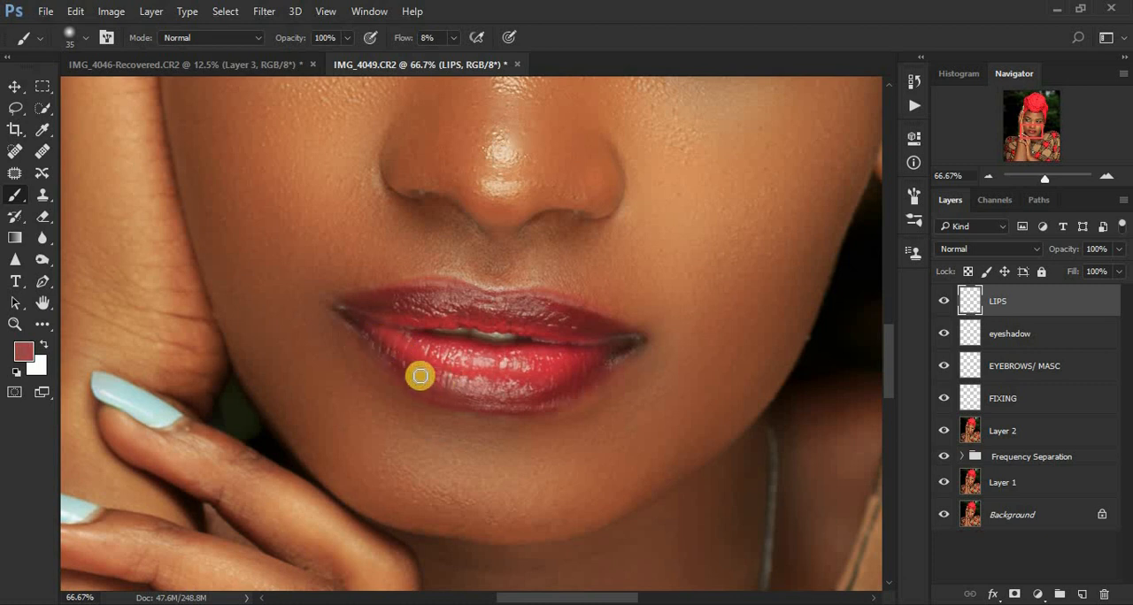
left_click(592, 354, "alt")
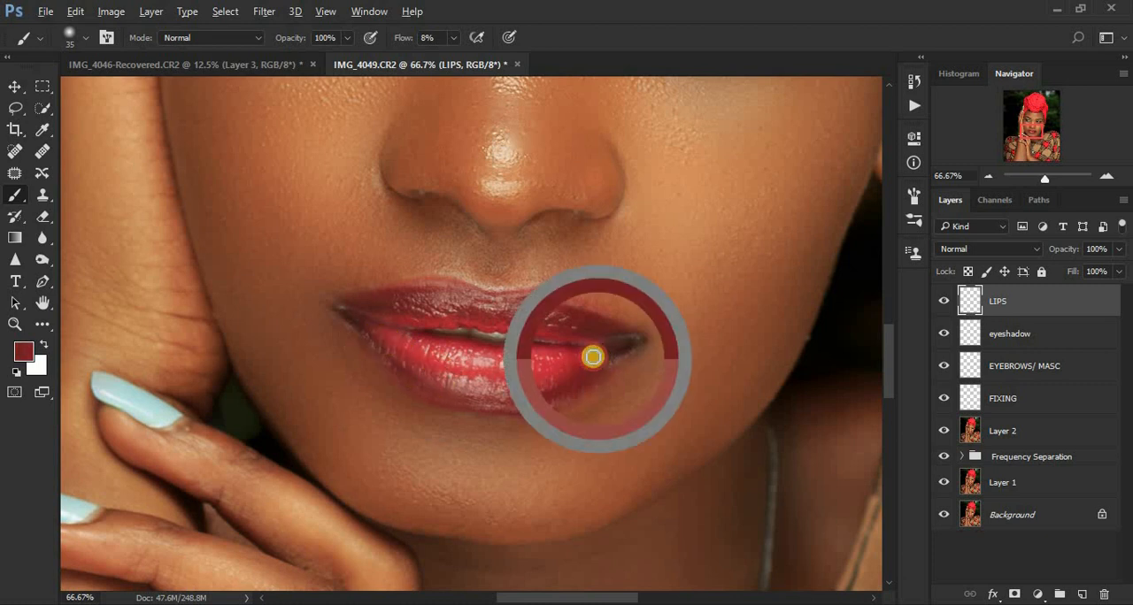
left_click(595, 328, "alt")
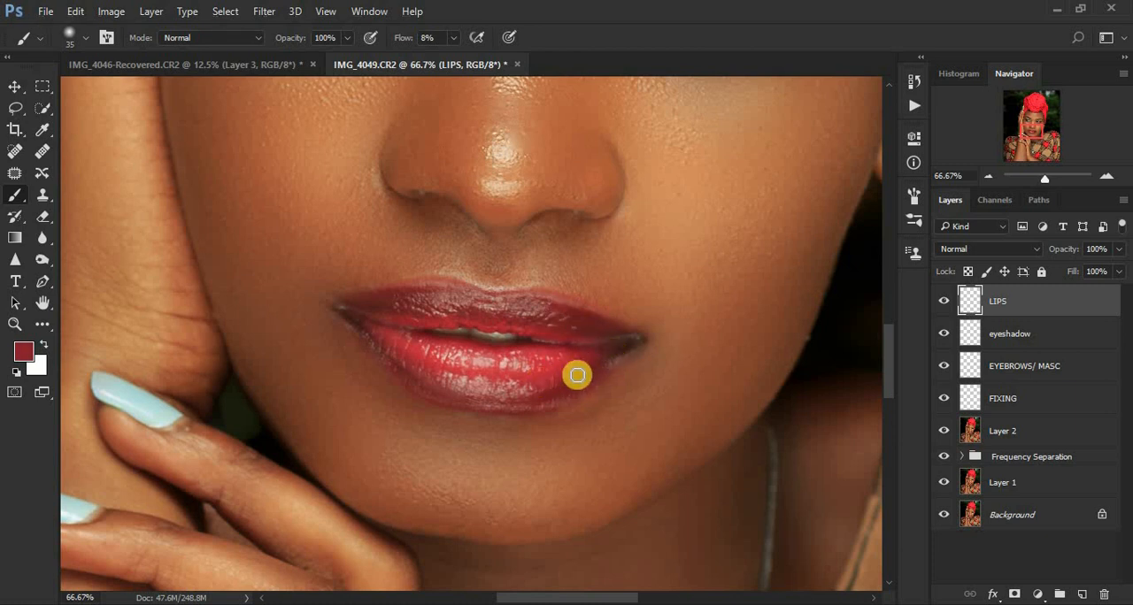
left_click(543, 379, "alt")
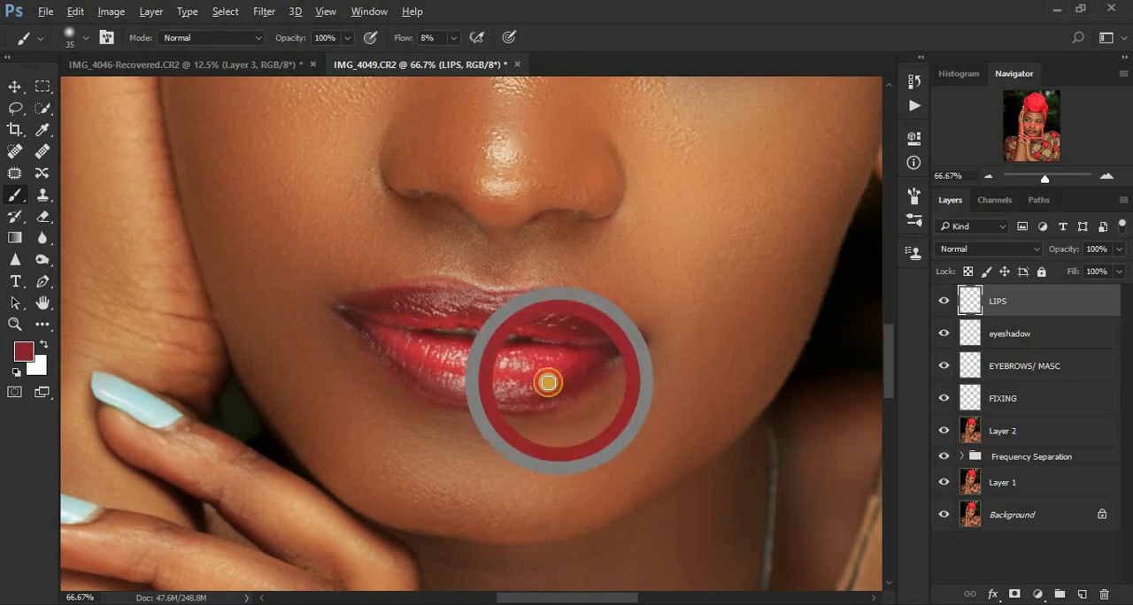
left_click(550, 324, "alt")
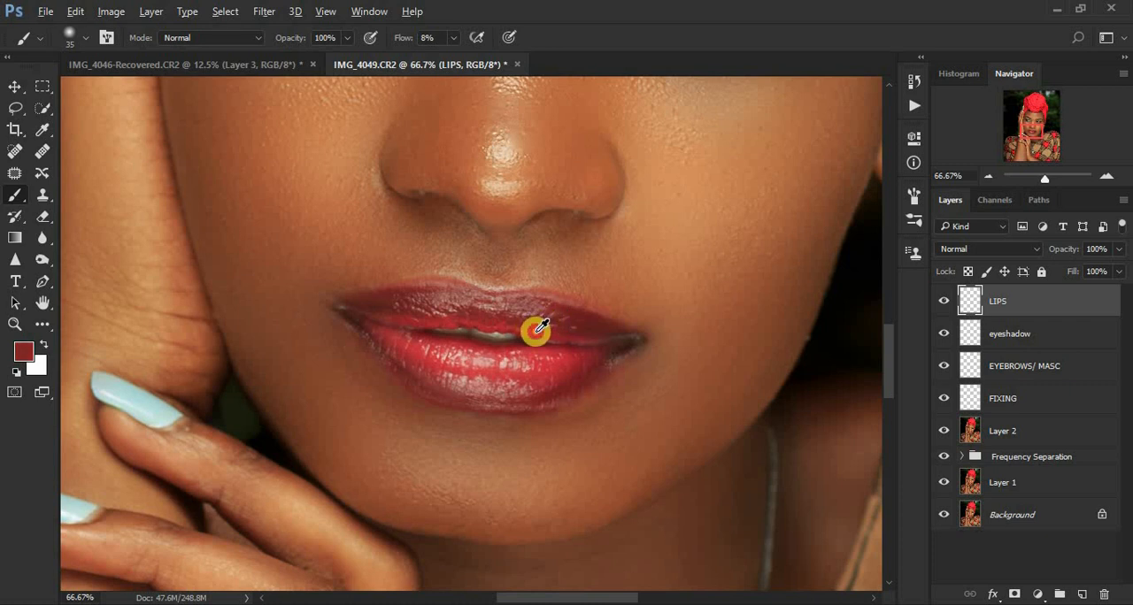
left_click(461, 323, "alt")
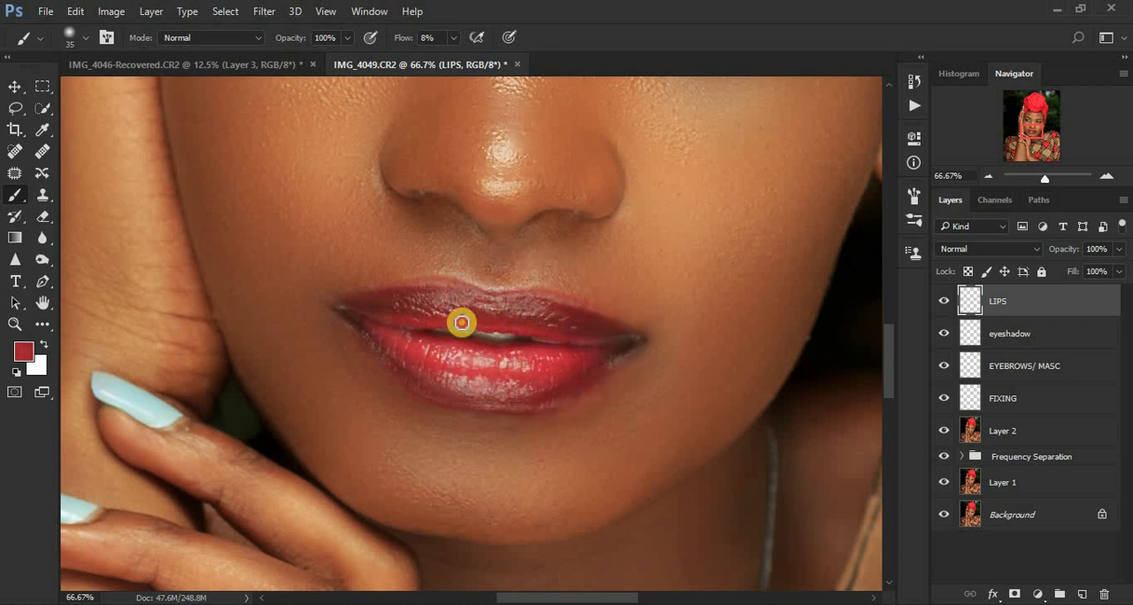
Step: Compare the lips with the LIPS layer hidden and shown, and review the retouch across the whole portrait
left_click(945, 302)
left_click(945, 301)
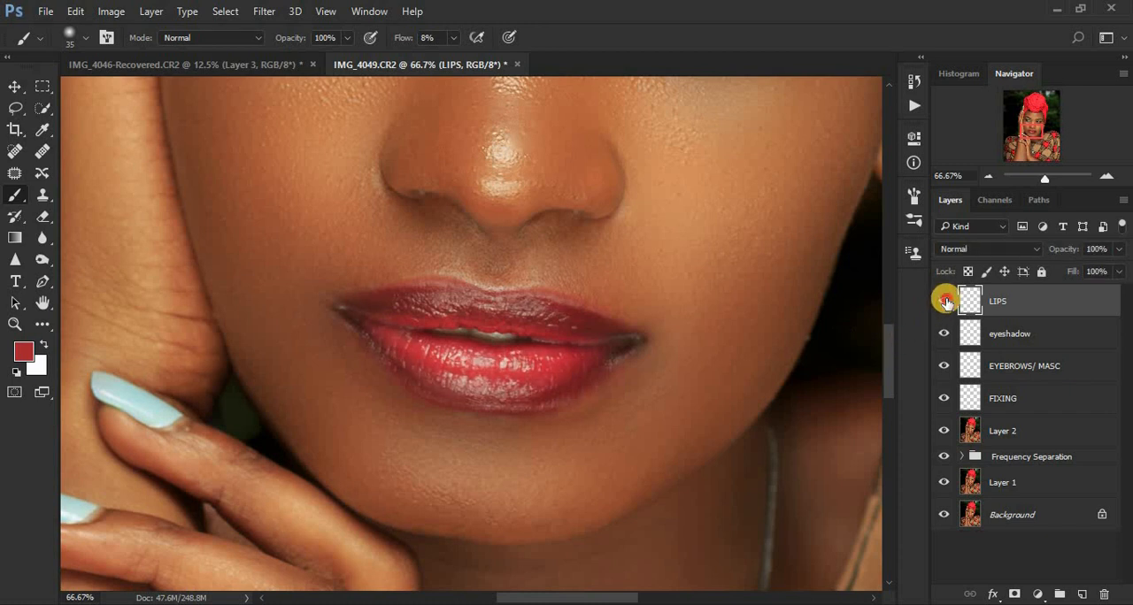
left_click(945, 301)
left_click(945, 302)
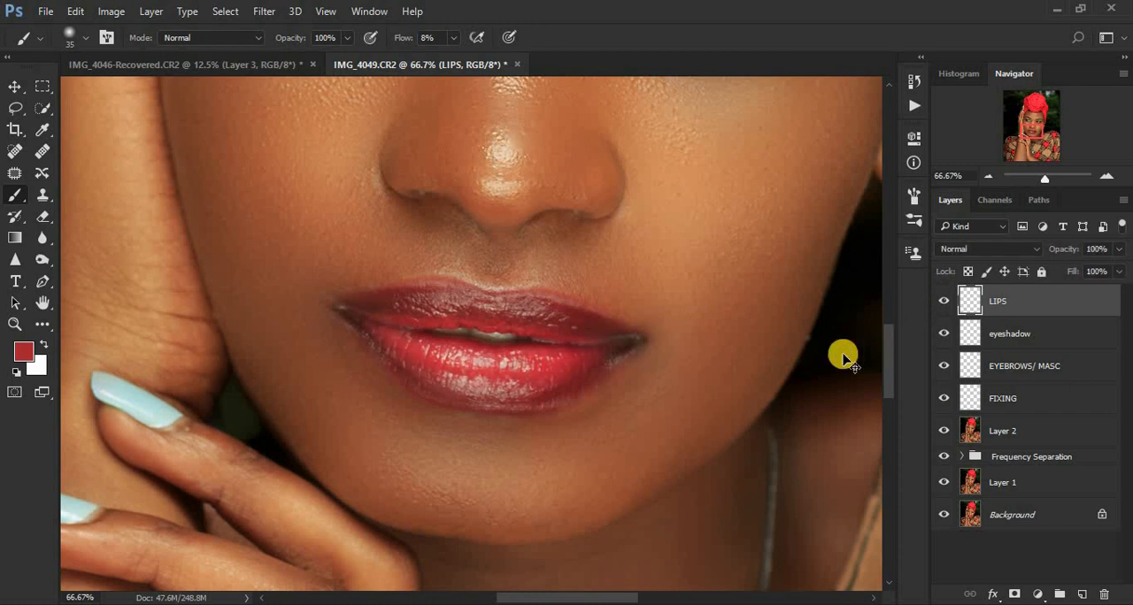
key("ctrl+minus")
key("ctrl+minus")
key("ctrl+minus")
key("ctrl+minus")
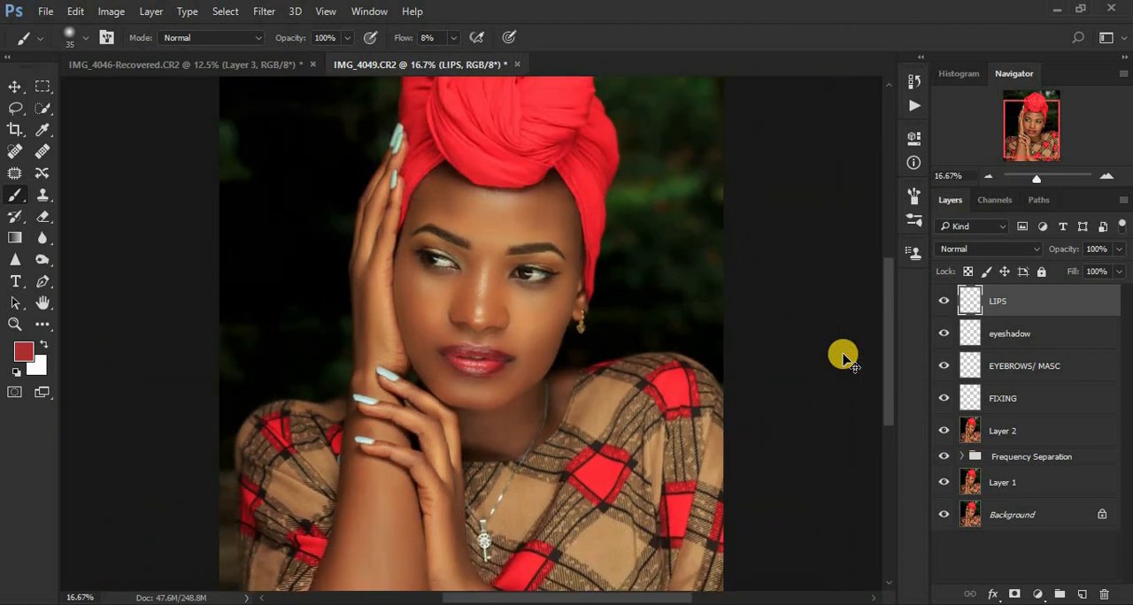
key("ctrl+minus")
key("ctrl+plus")
key("ctrl+plus")
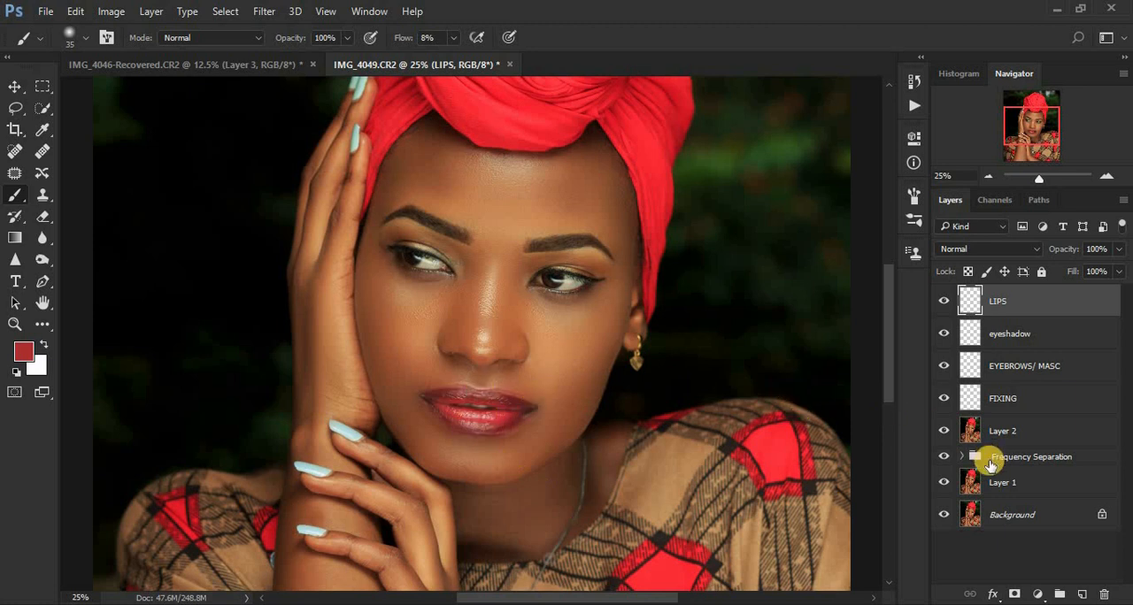
Step: Add a Hue/Saturation adjustment layer above LIPS with Saturation +15 and Lightness +3
left_click(1038, 594)
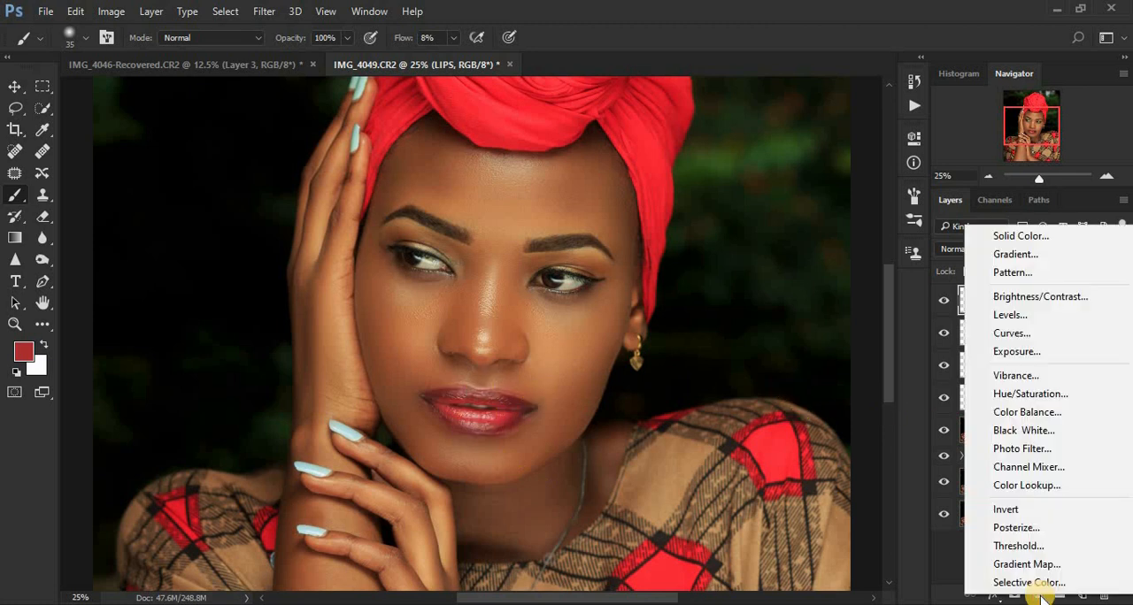
left_click(1013, 394)
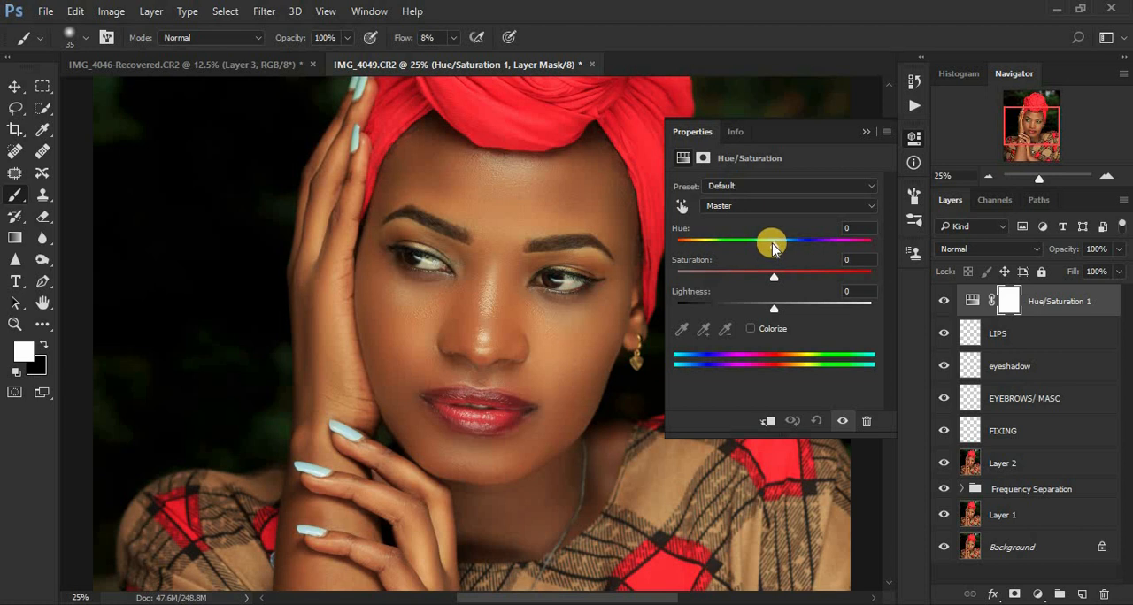
left_click_drag(773, 276, 786, 280)
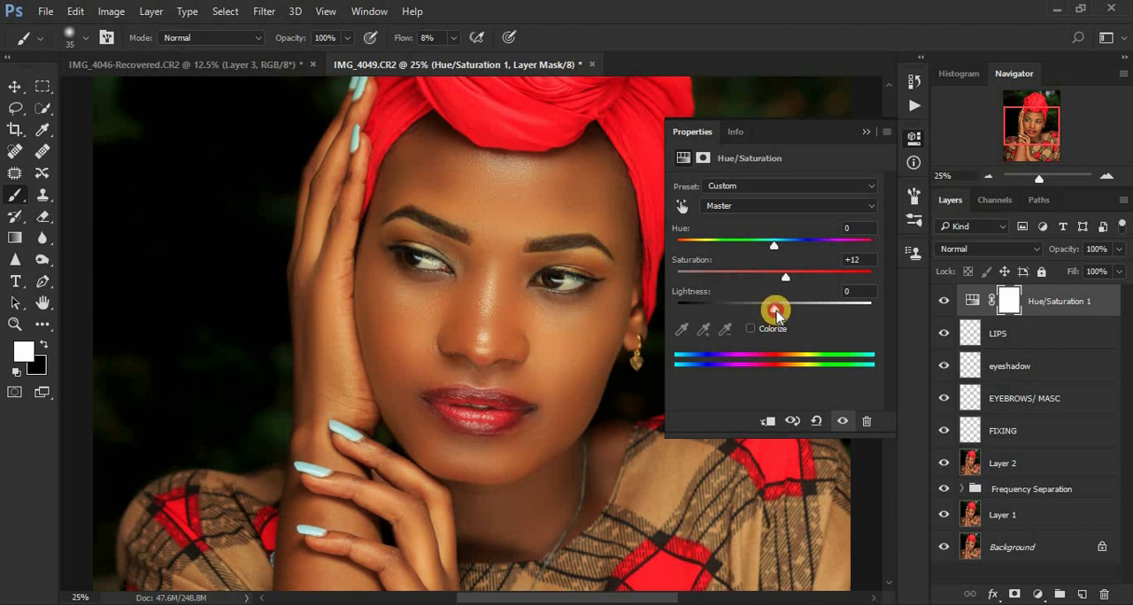
left_click_drag(775, 311, 778, 315)
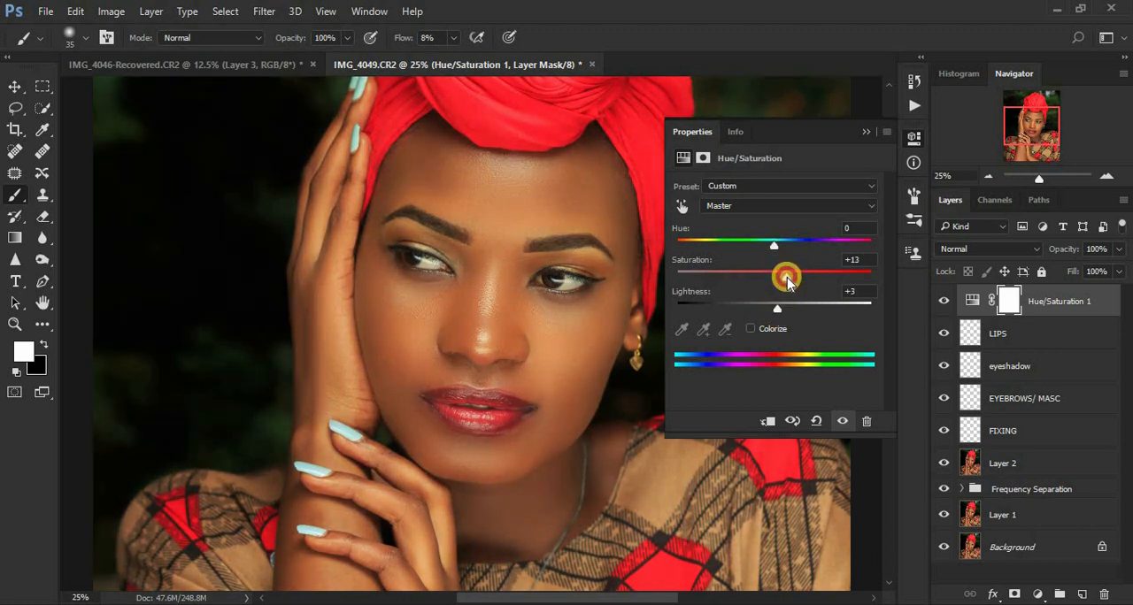
left_click_drag(788, 282, 789, 281)
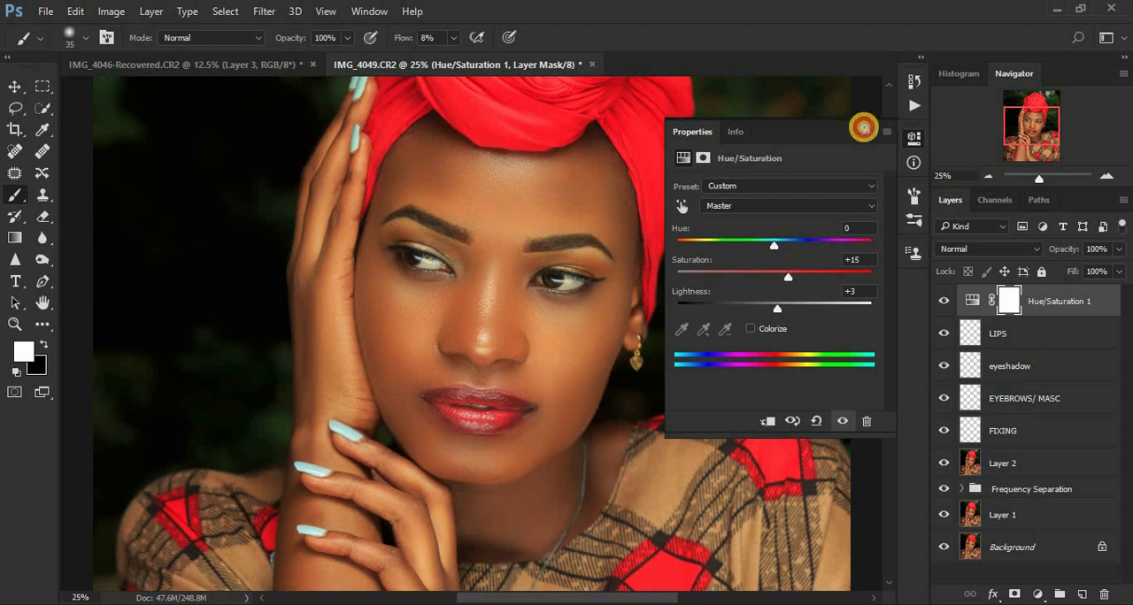
left_click(862, 127)
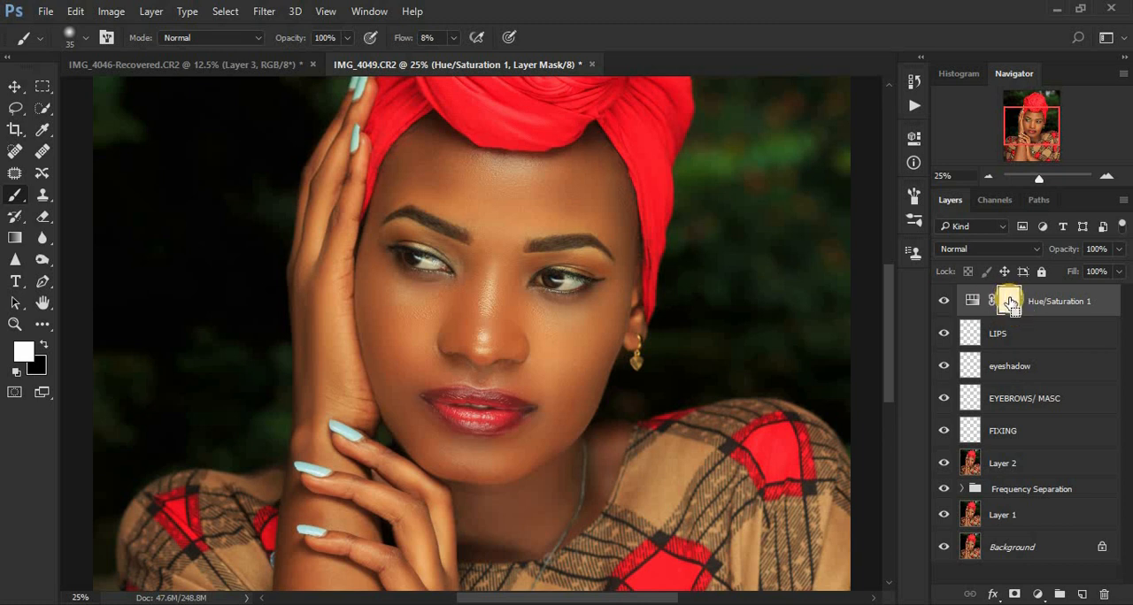
Step: Invert the Hue/Saturation mask to black and paint white over the lips with an 80 px brush at 50% flow
key("ctrl+i")
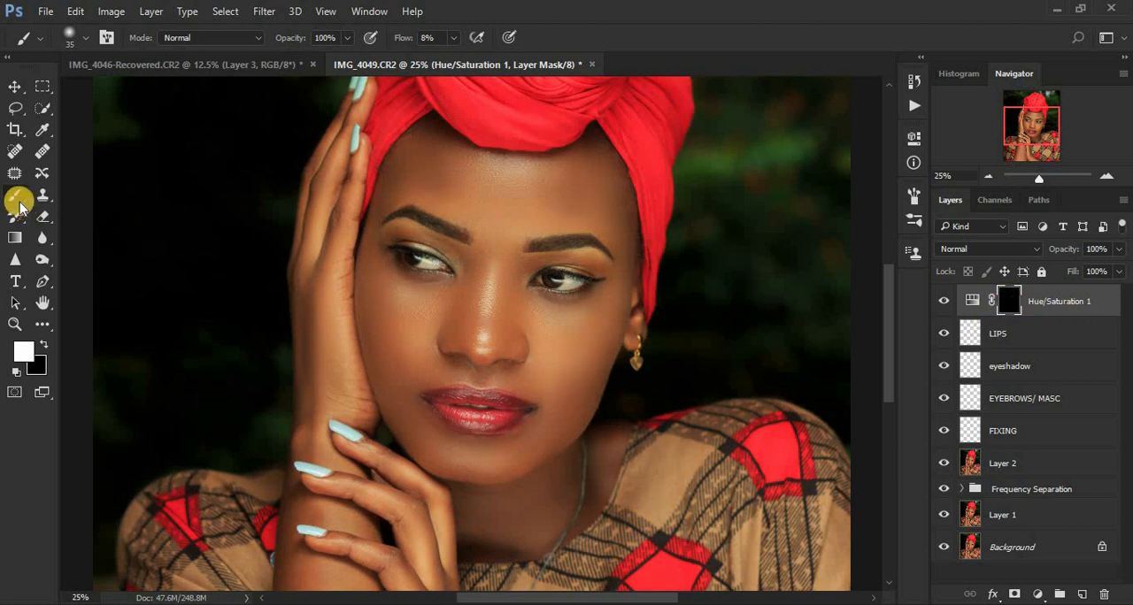
left_click(452, 38)
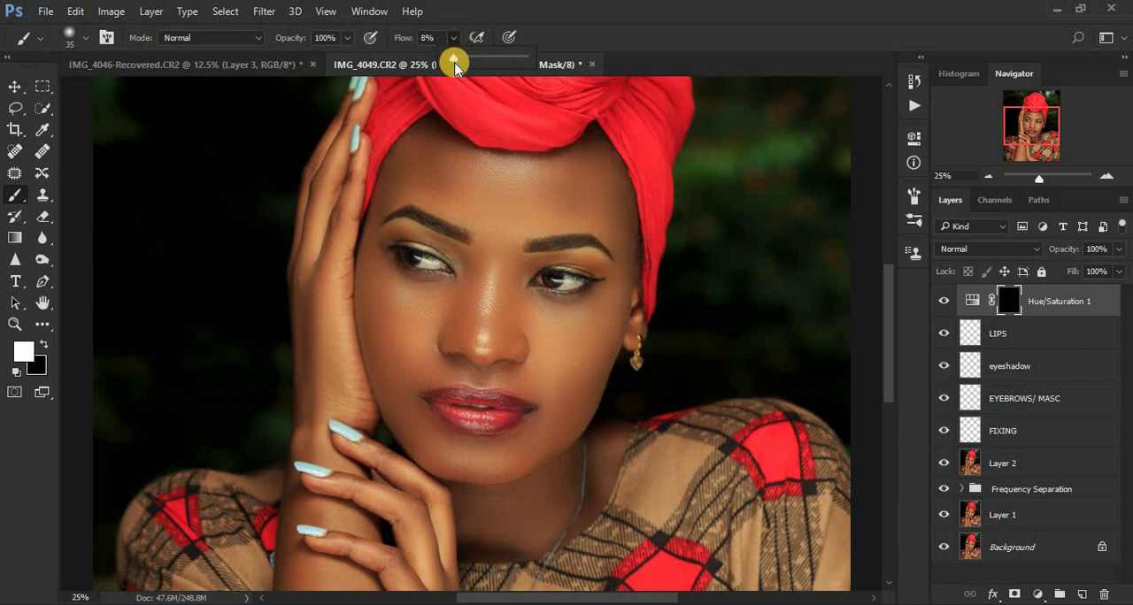
left_click_drag(450, 56, 485, 62)
key("ctrl+plus")
key("ctrl+plus")
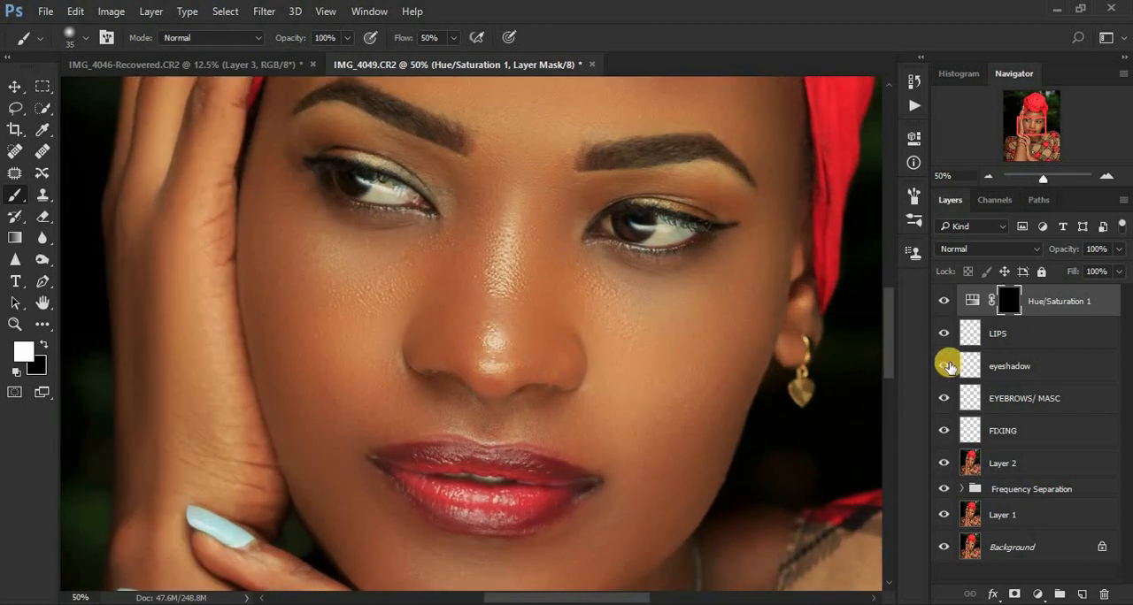
left_click_drag(890, 329, 888, 373)
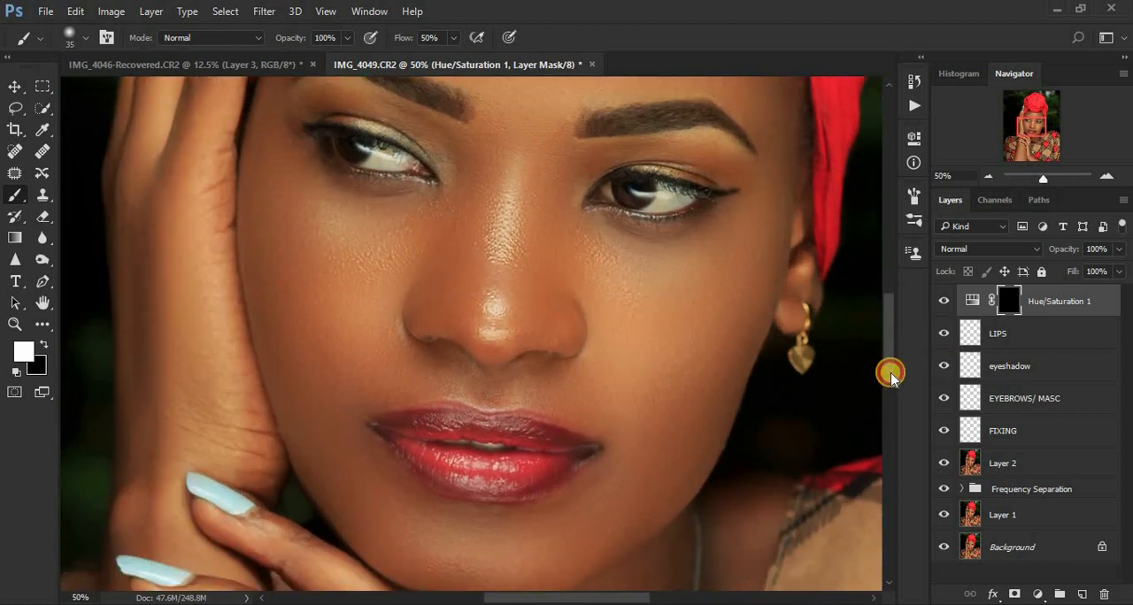
key("bracketright")
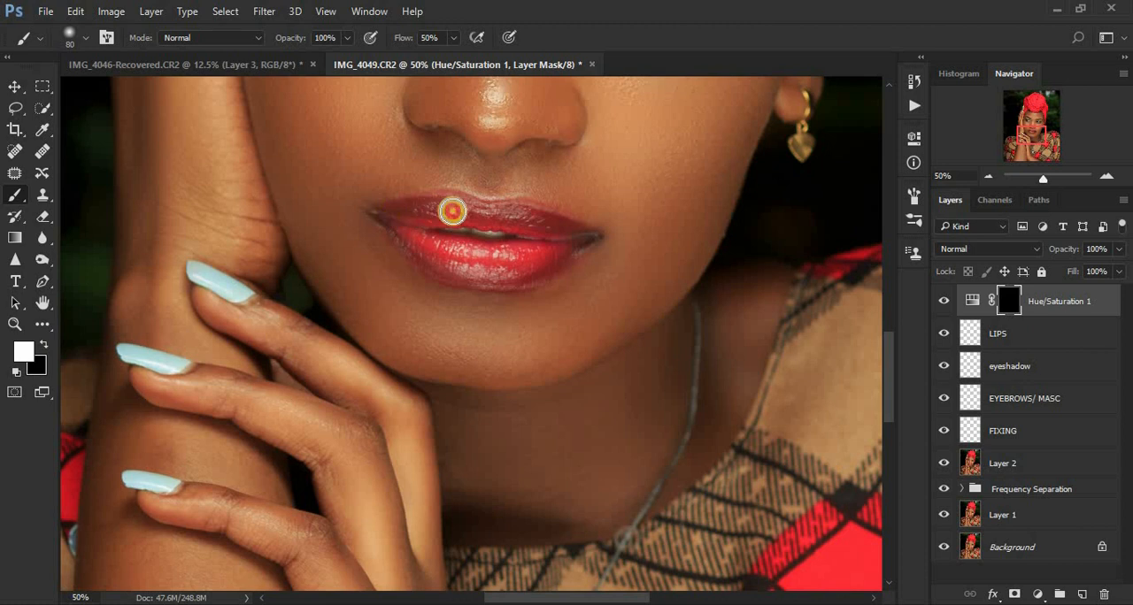
left_click_drag(529, 216, 574, 243)
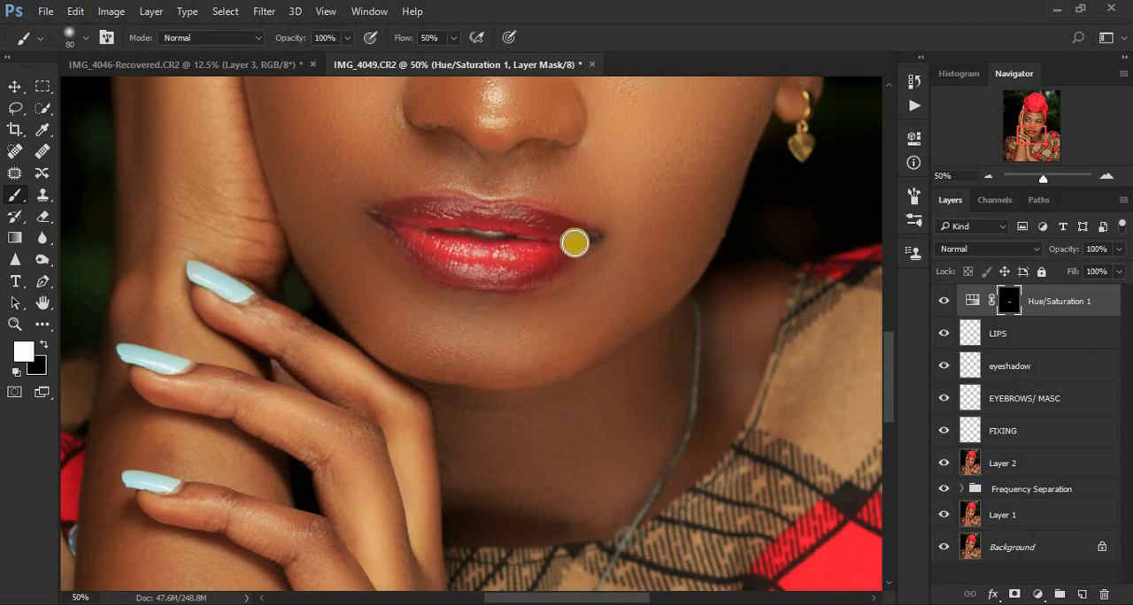
Step: Compare the lips with the Hue/Saturation 1 layer hidden and shown
left_click(948, 305)
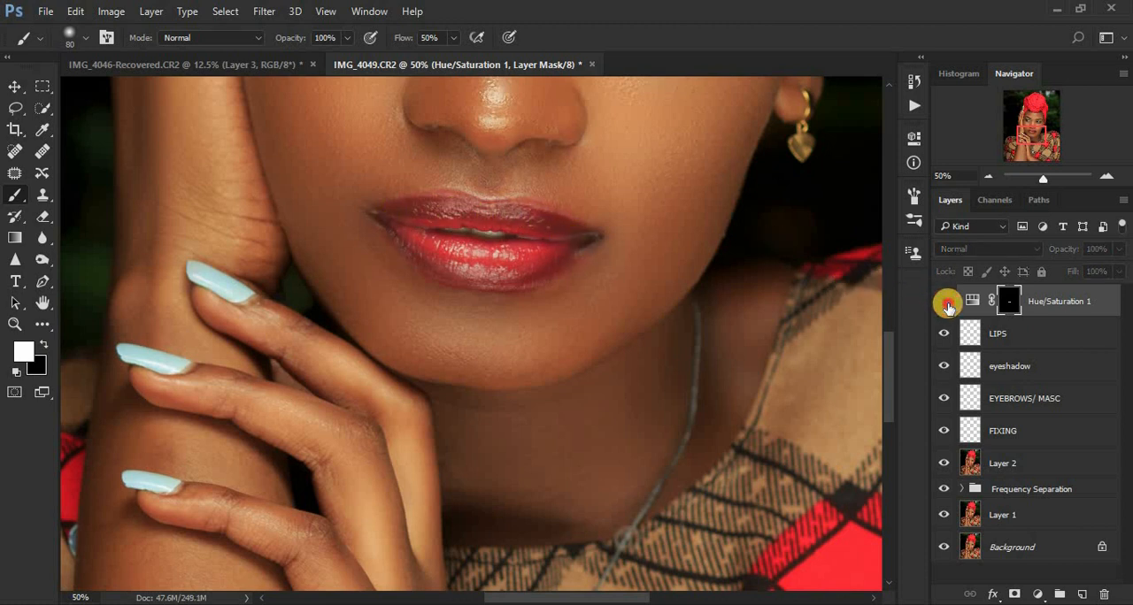
left_click(948, 305)
left_click(947, 304)
left_click(947, 304)
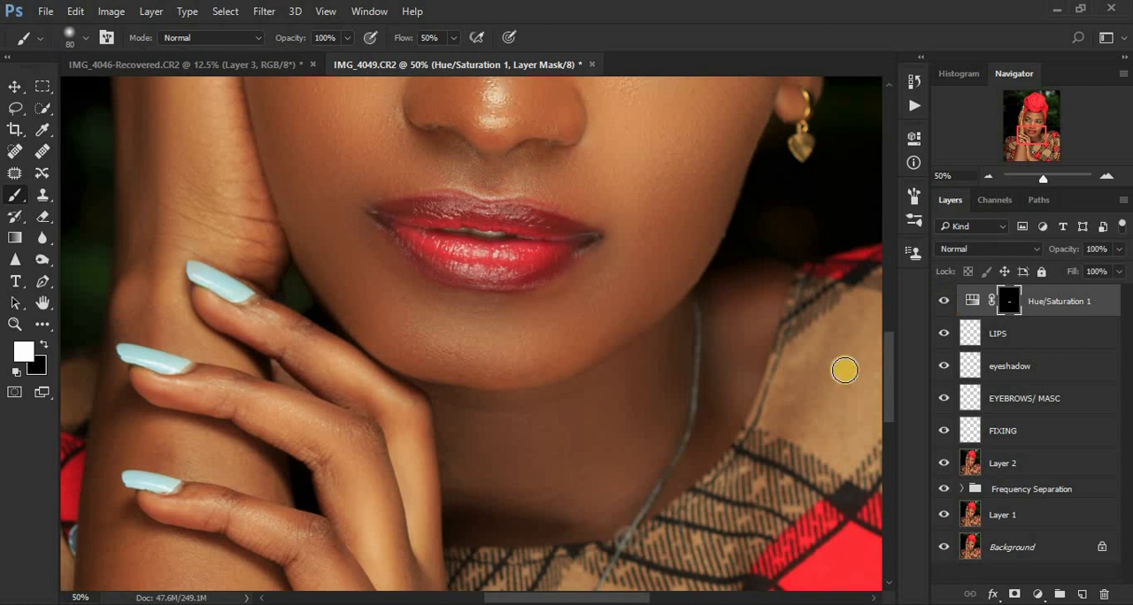
Step: Group the layers from FIXING up to Hue/Saturation 1
key("ctrl+minus")
key("ctrl+minus")
key("ctrl+minus")
key("ctrl+minus")
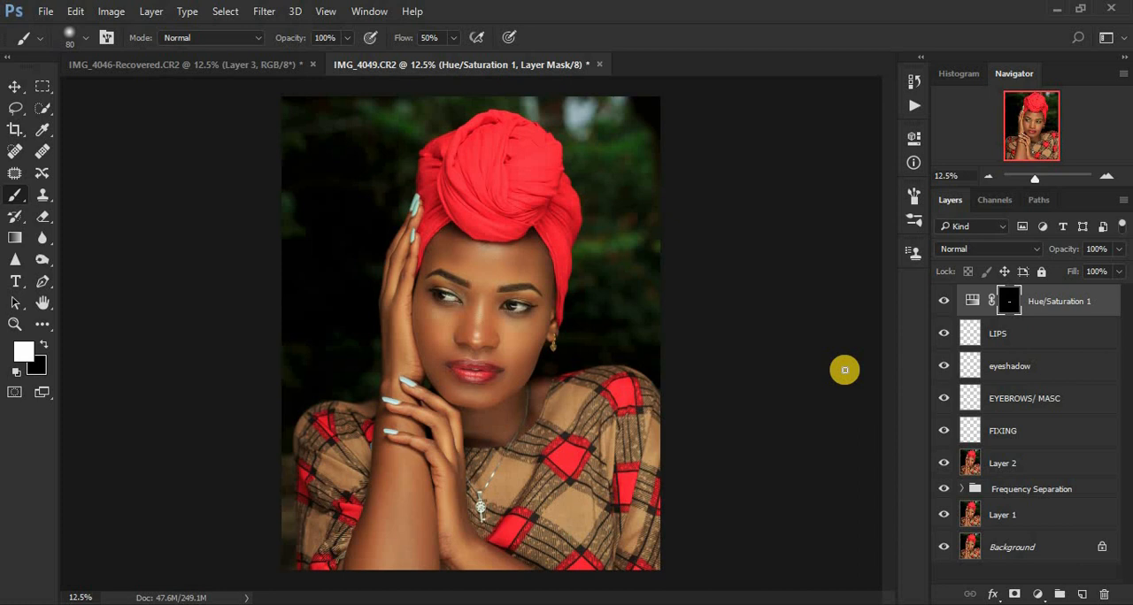
left_click(1058, 435, "shift")
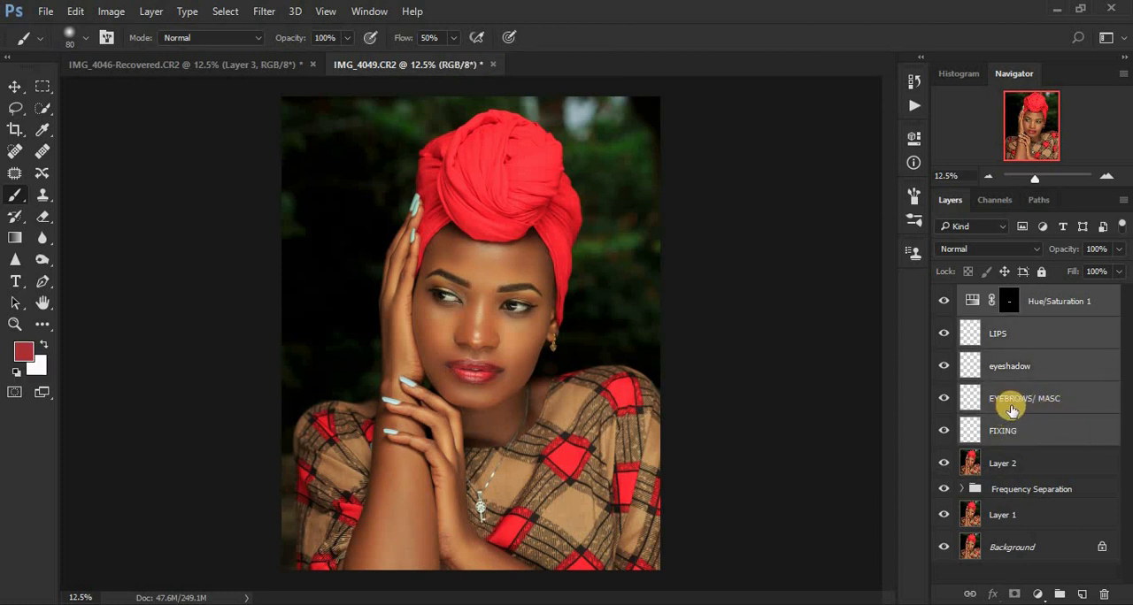
key("ctrl+g")
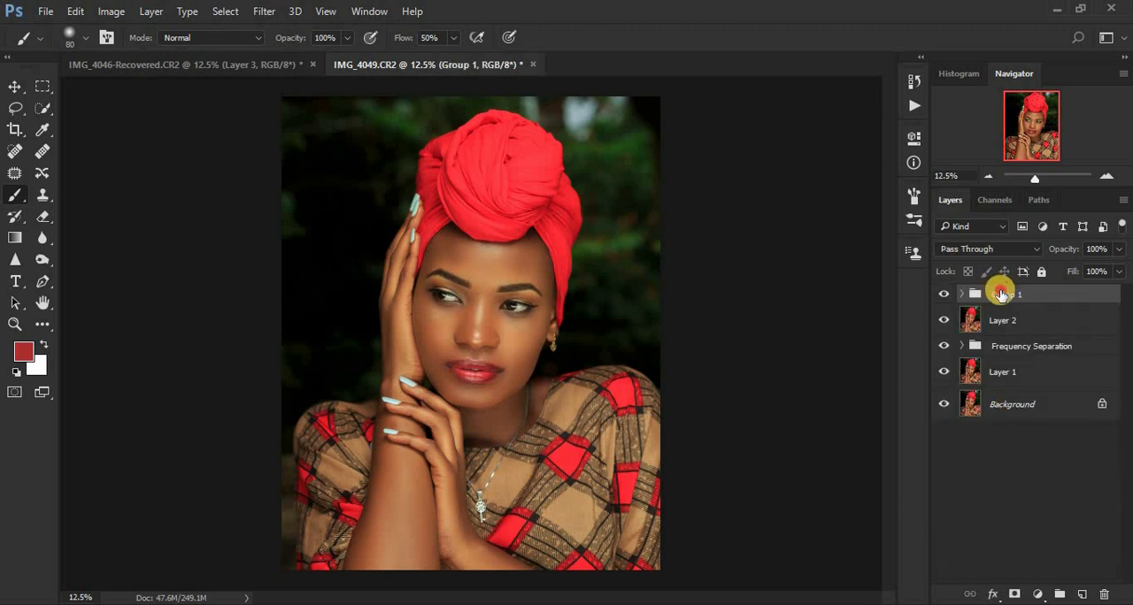
Step: Rename the new layer group as MAKEUP
double_click(1002, 294)
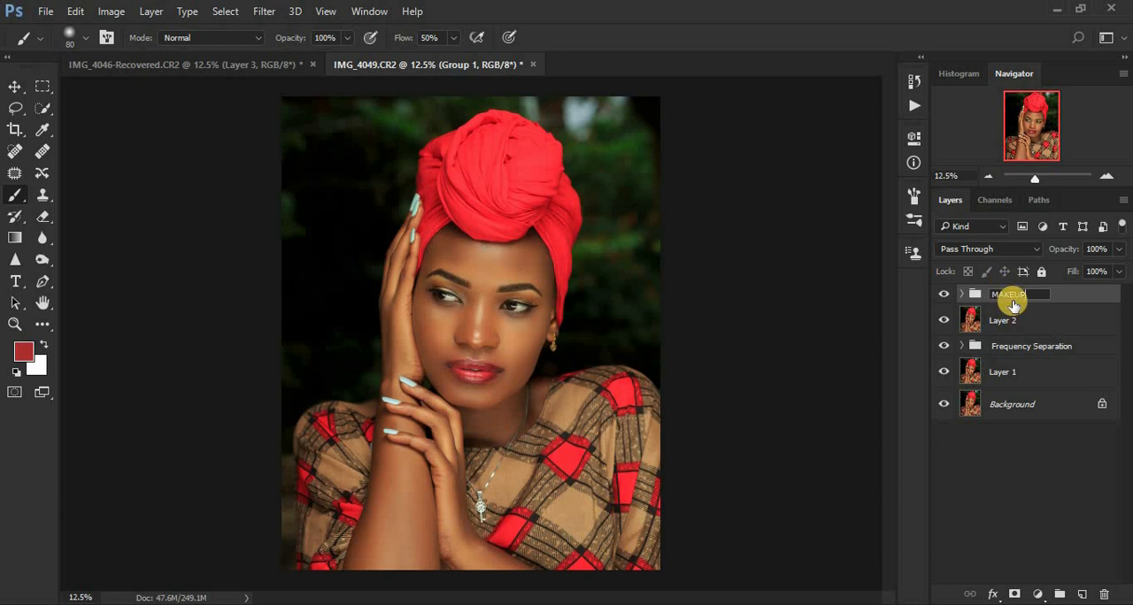
key("Return")
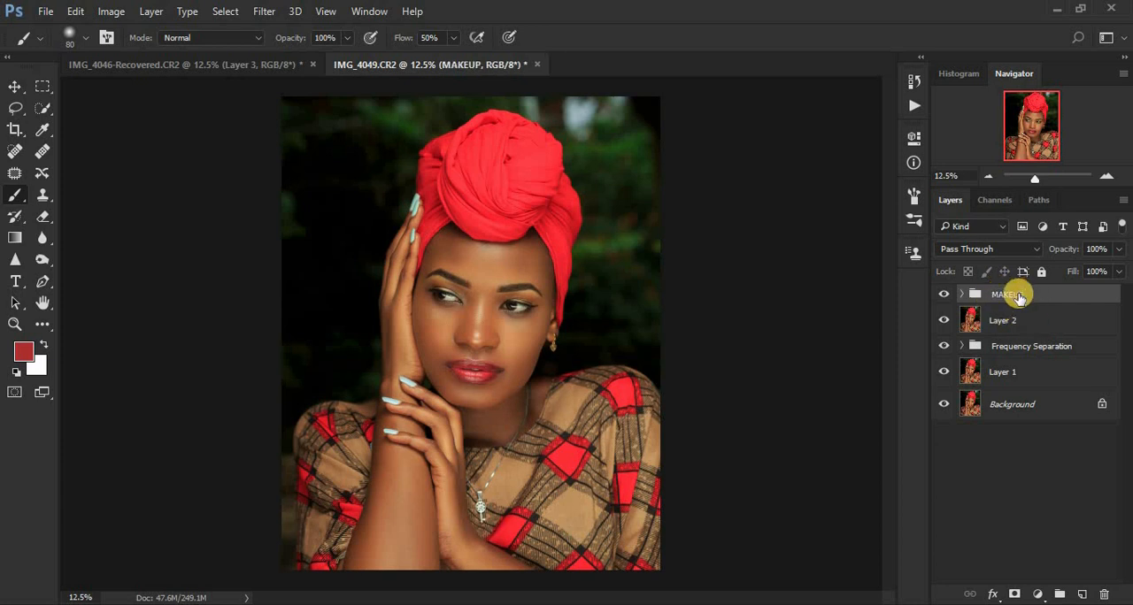
Step: Compare the portrait with the MAKEUP group hidden and shown, including a closer view of the face
left_click(941, 294)
left_click(941, 295)
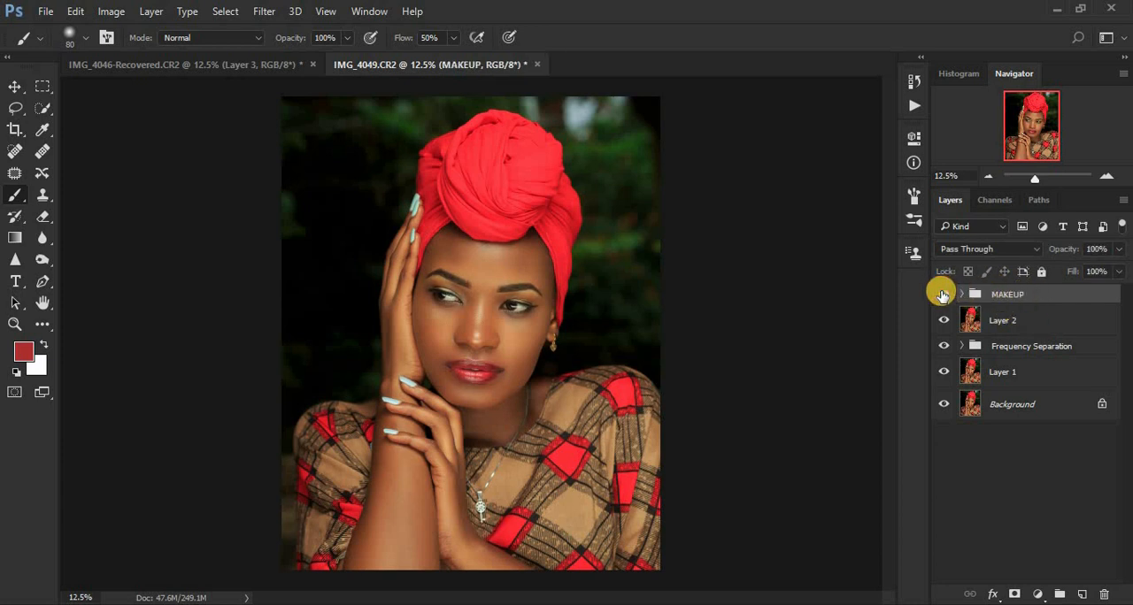
left_click(942, 295)
left_click(941, 294)
left_click(941, 294)
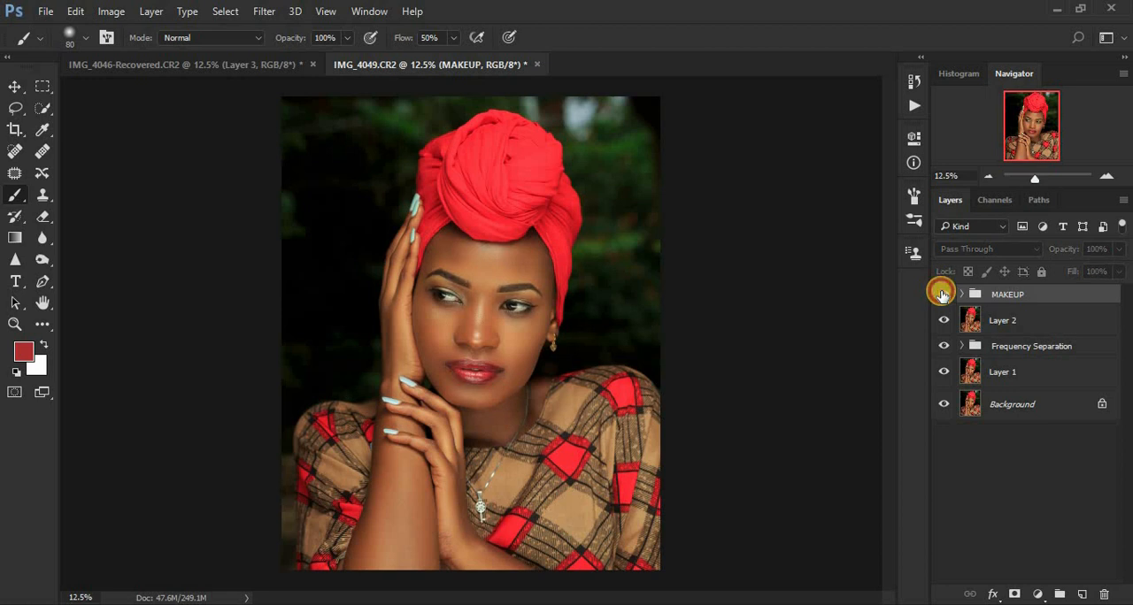
left_click(941, 295)
left_click(941, 295)
left_click(941, 294)
left_click(941, 294)
left_click(941, 295)
left_click(942, 295)
left_click(941, 295)
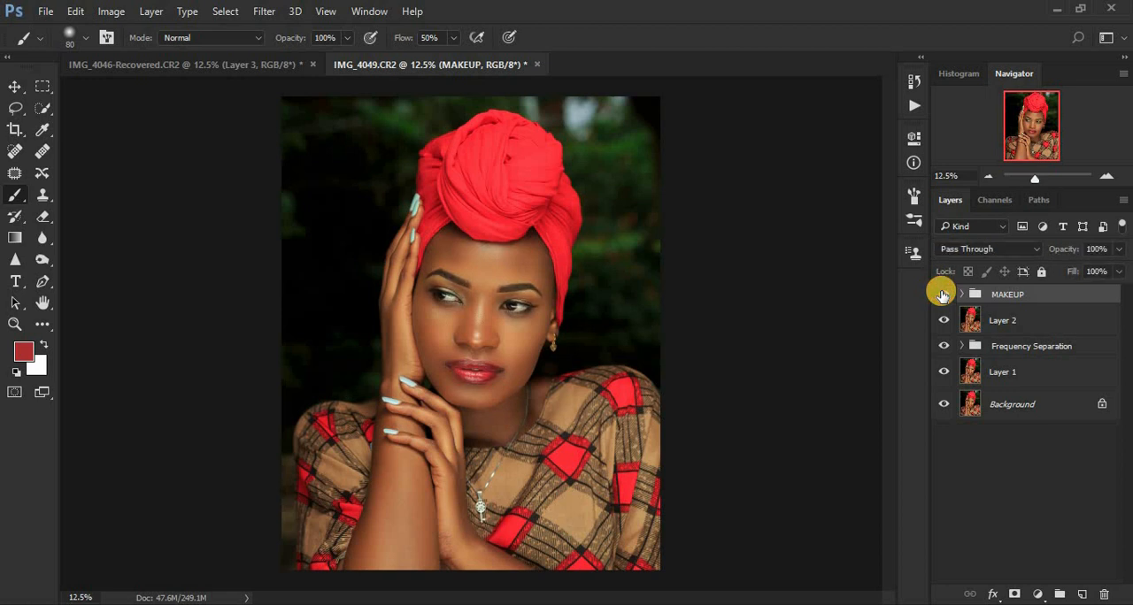
key("ctrl+plus")
key("ctrl+plus")
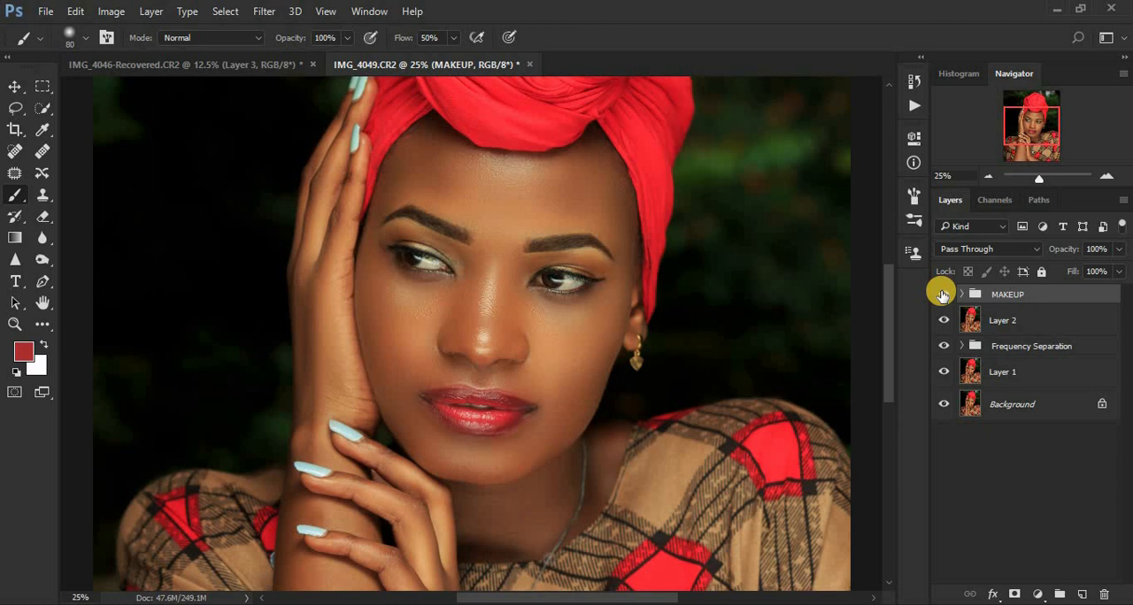
left_click(942, 295)
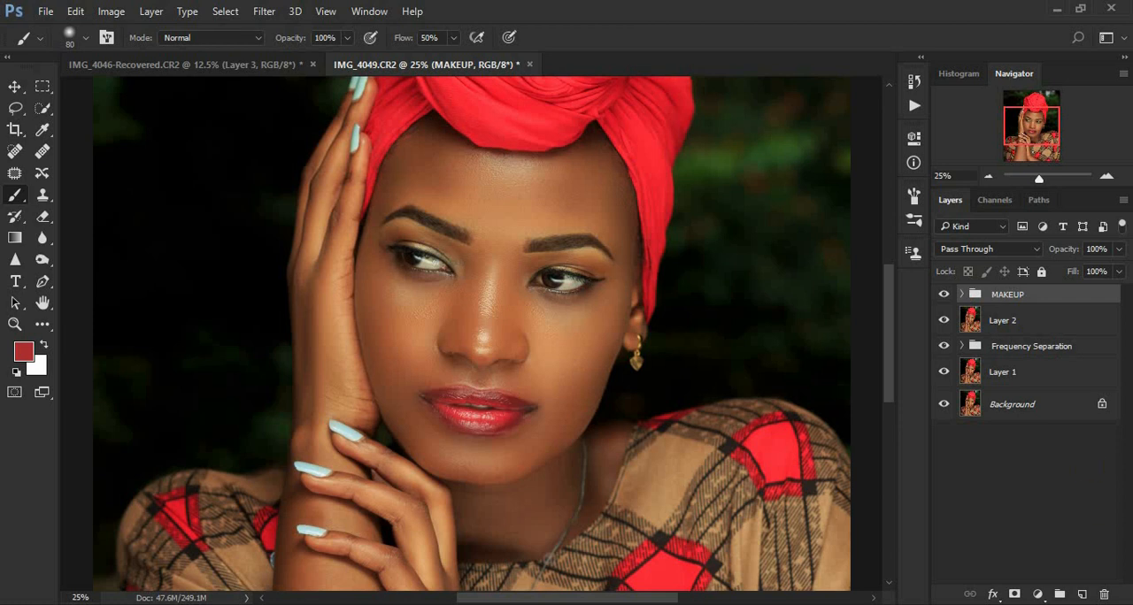
Step: Add a Curves adjustment layer above MAKEUP that darkens the midtones, and invert its mask to black
left_click(1035, 592)
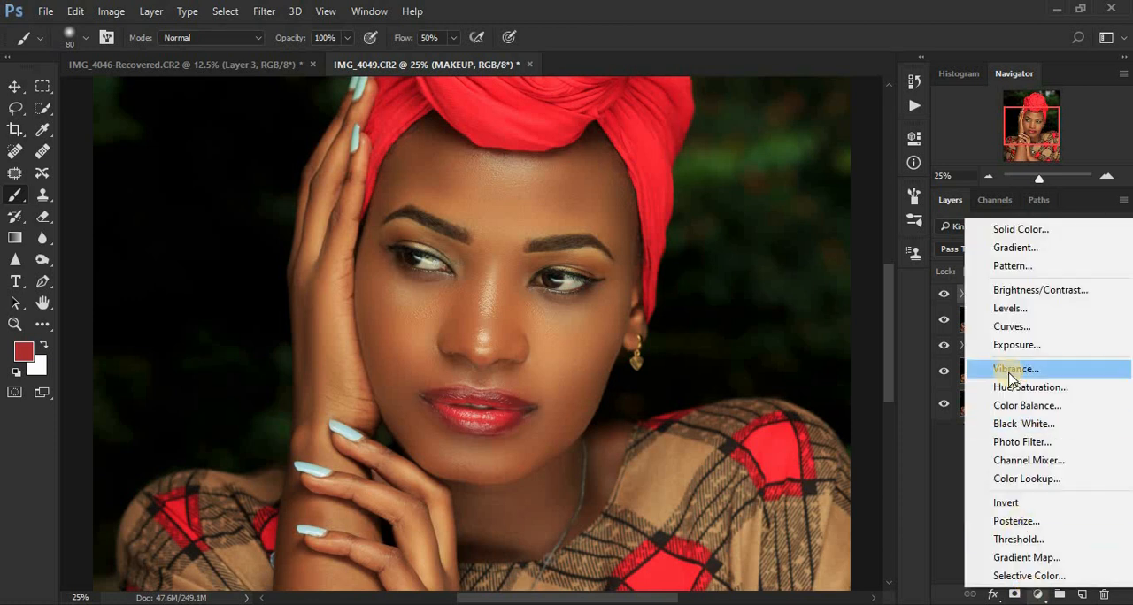
left_click(1004, 327)
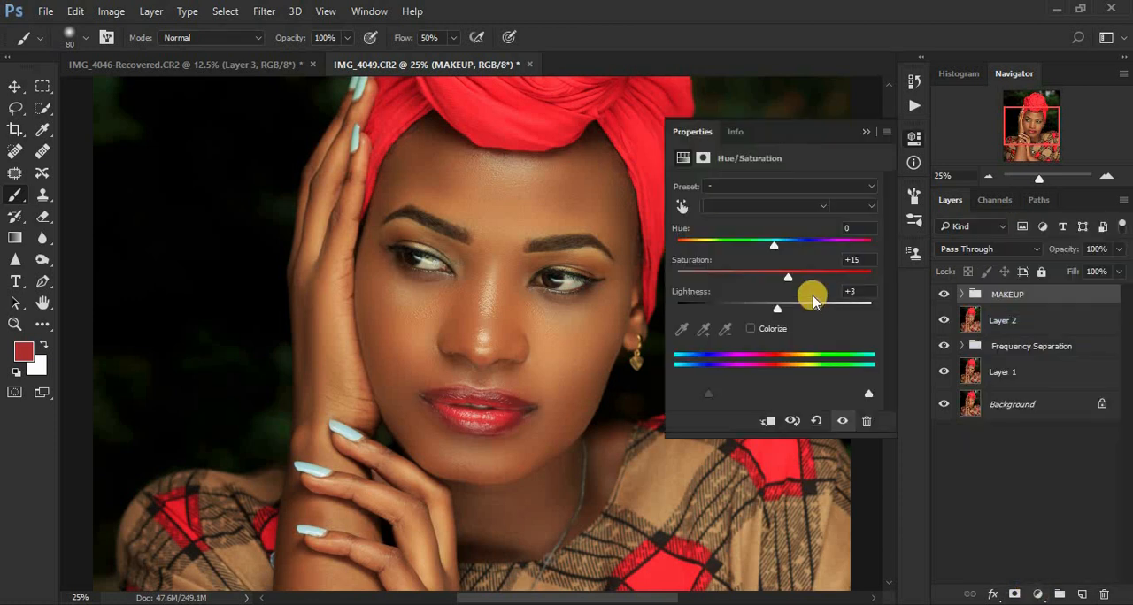
left_click_drag(786, 302, 794, 310)
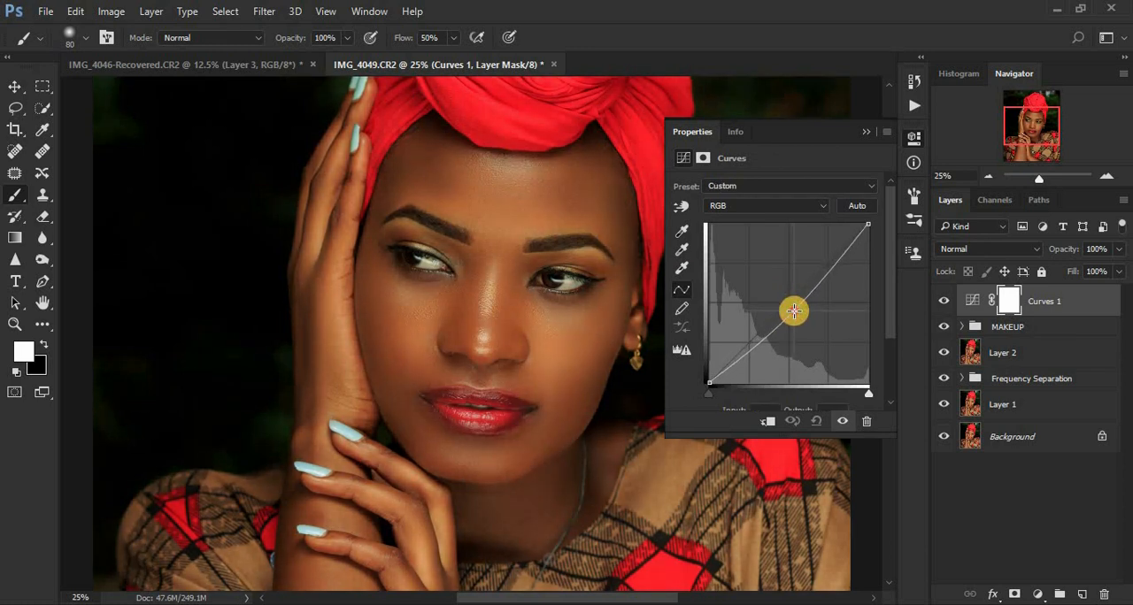
left_click(866, 130)
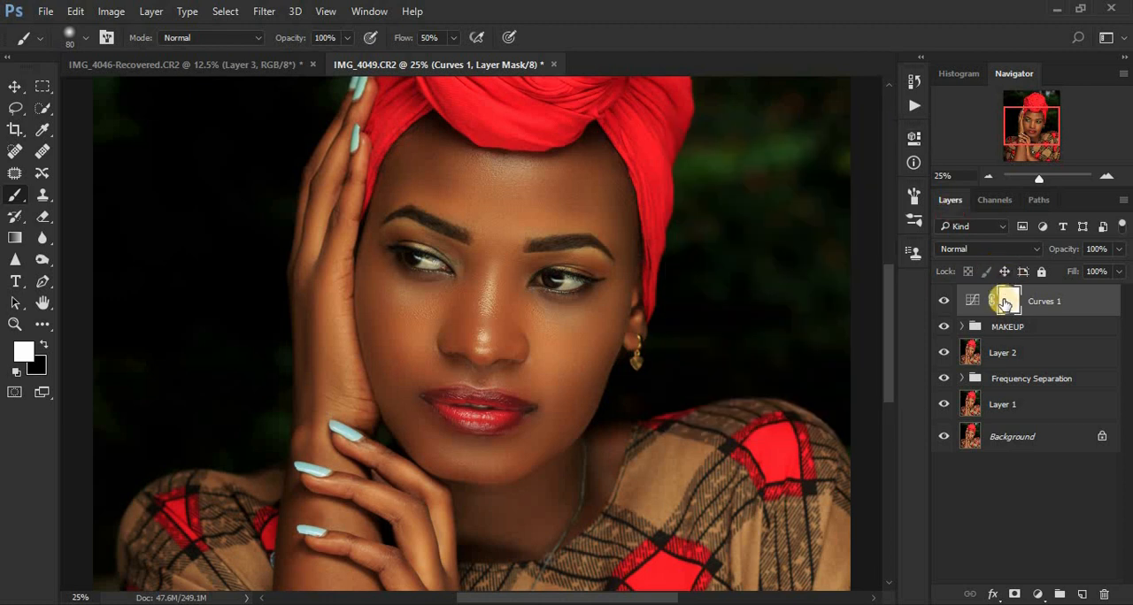
key("ctrl+i")
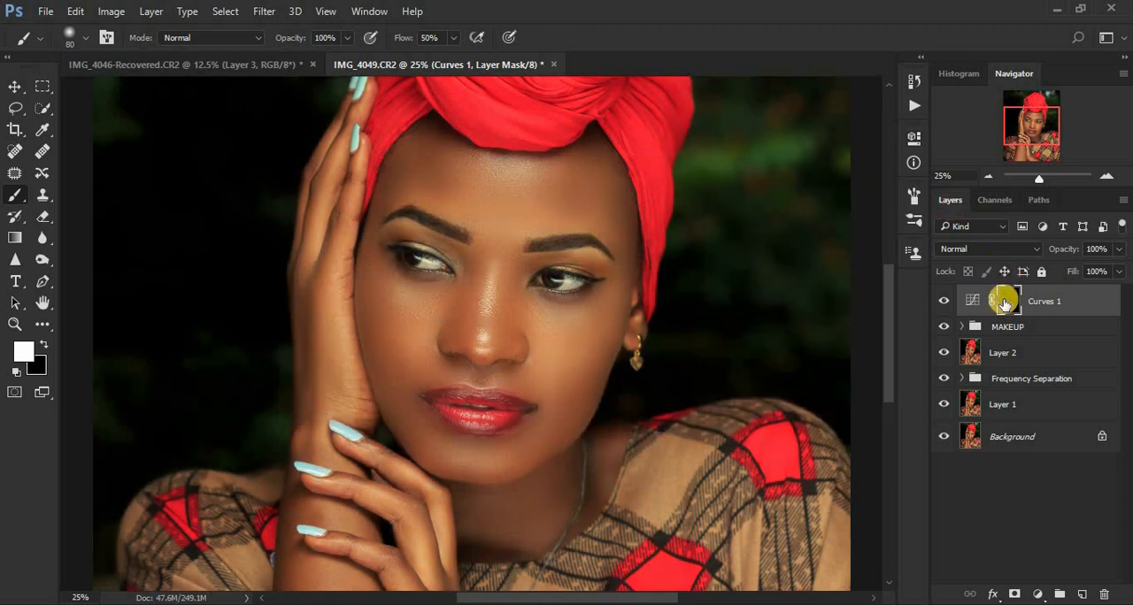
Step: Rename the darkening Curves layer as DODGE
double_click(1044, 302)
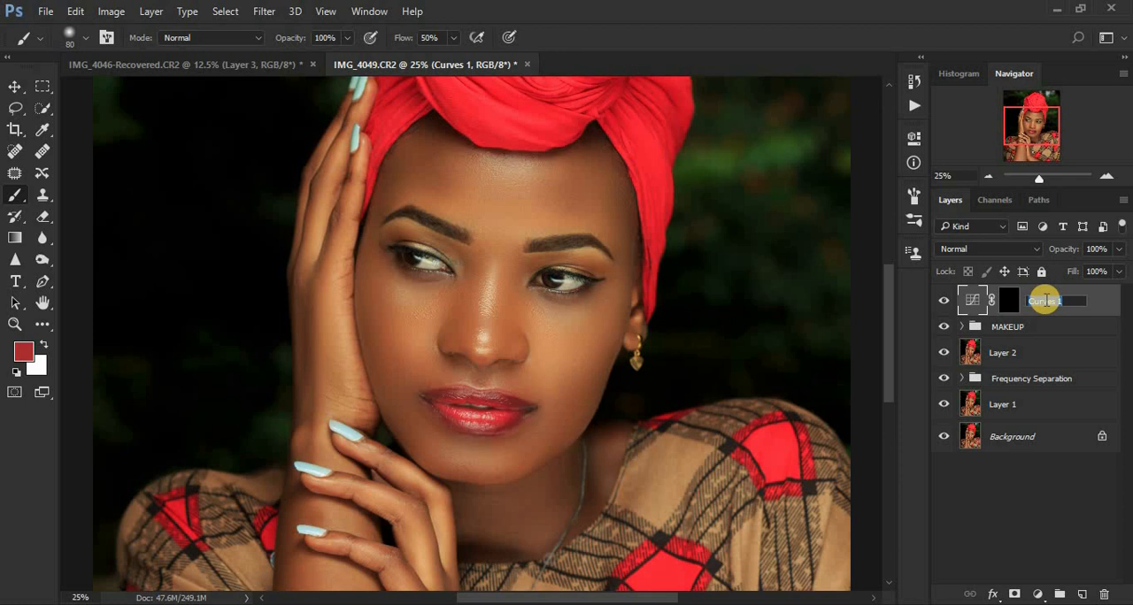
type("DODGE")
key("Return")
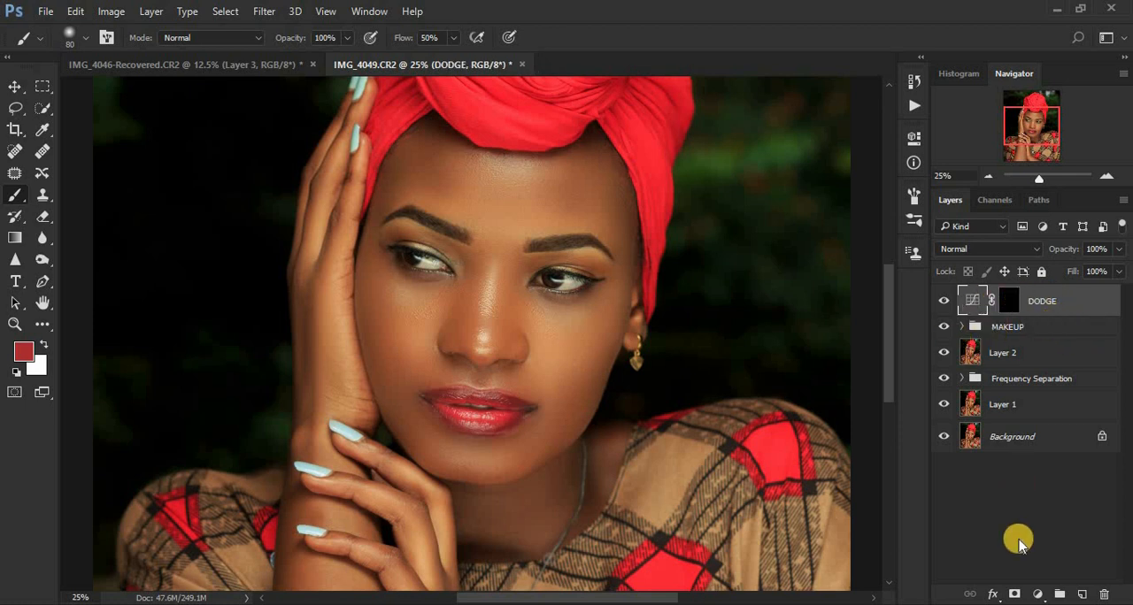
Step: Add a second Curves adjustment layer on top and rename the darkening Curves layer beneath it as BURN
left_click(1037, 594)
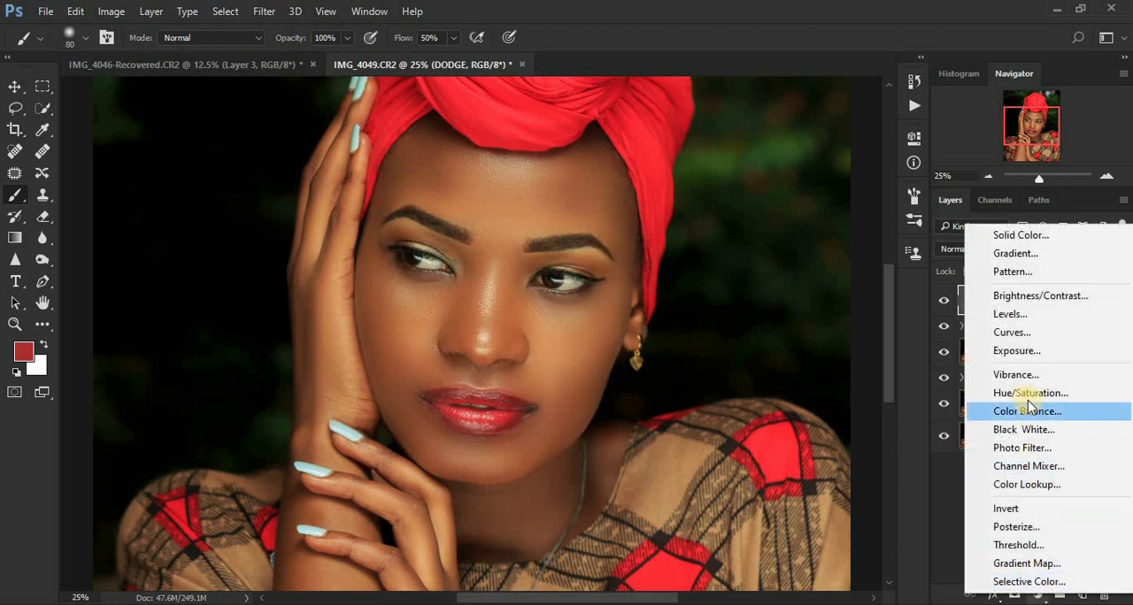
left_click(1009, 334)
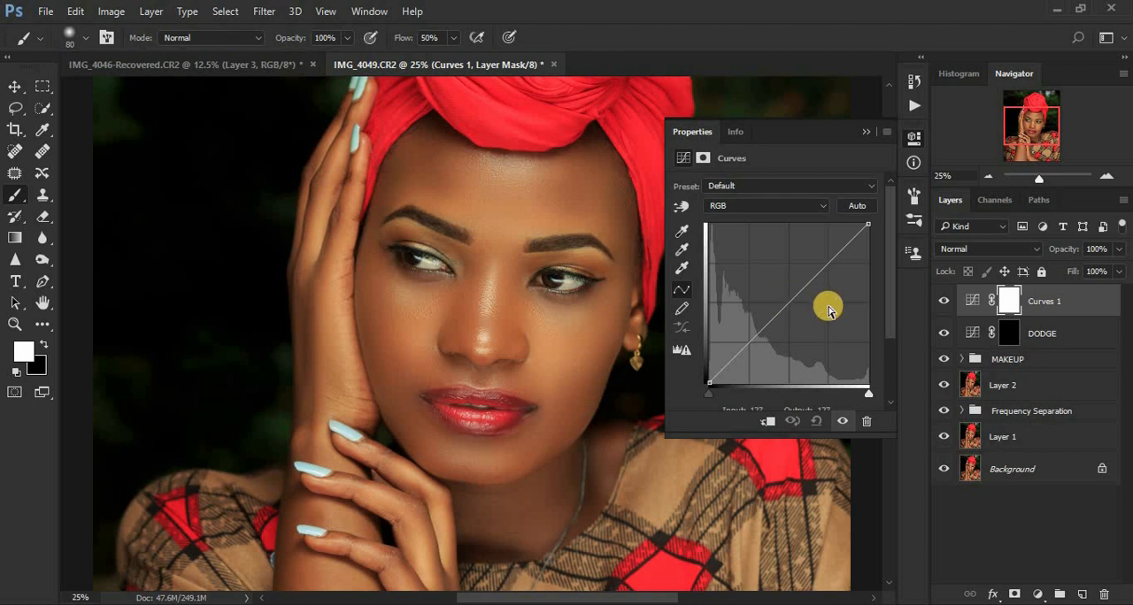
left_click(973, 336)
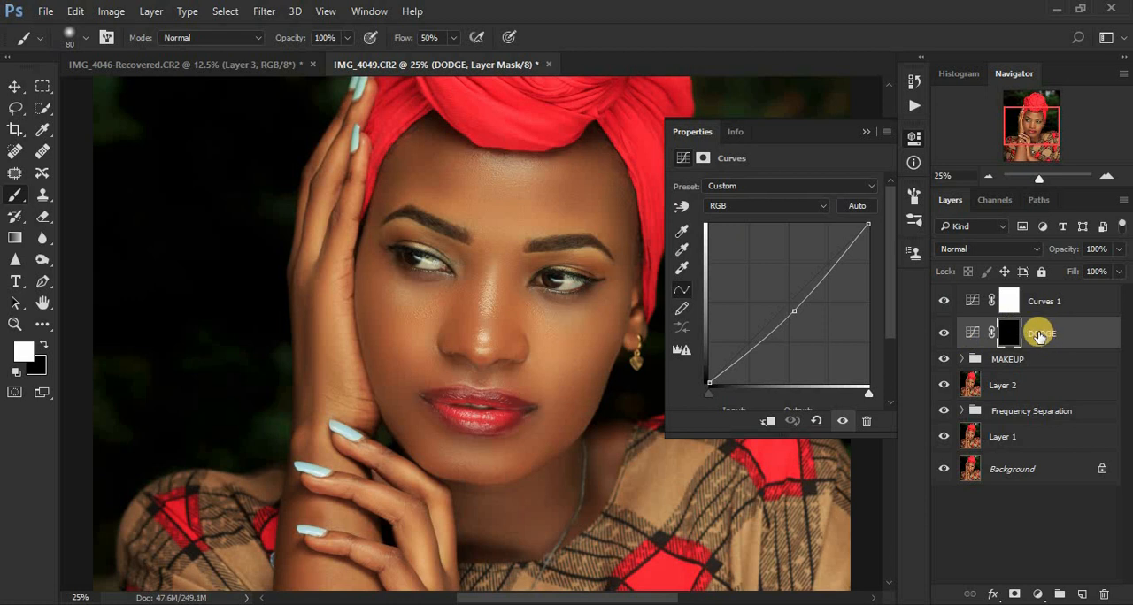
double_click(1040, 334)
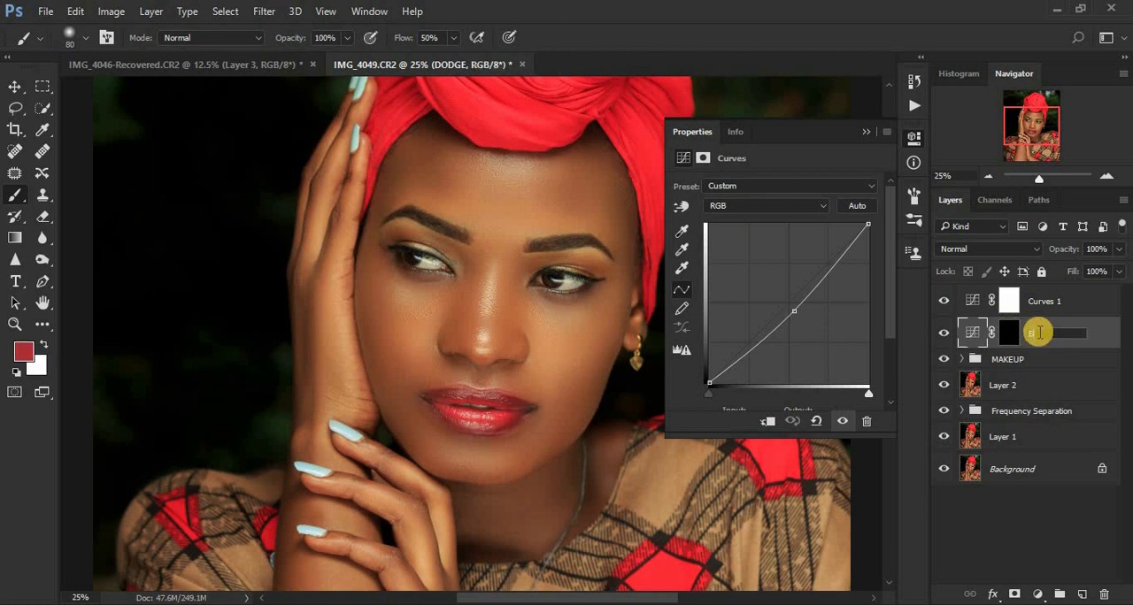
type("BURN")
key("Return")
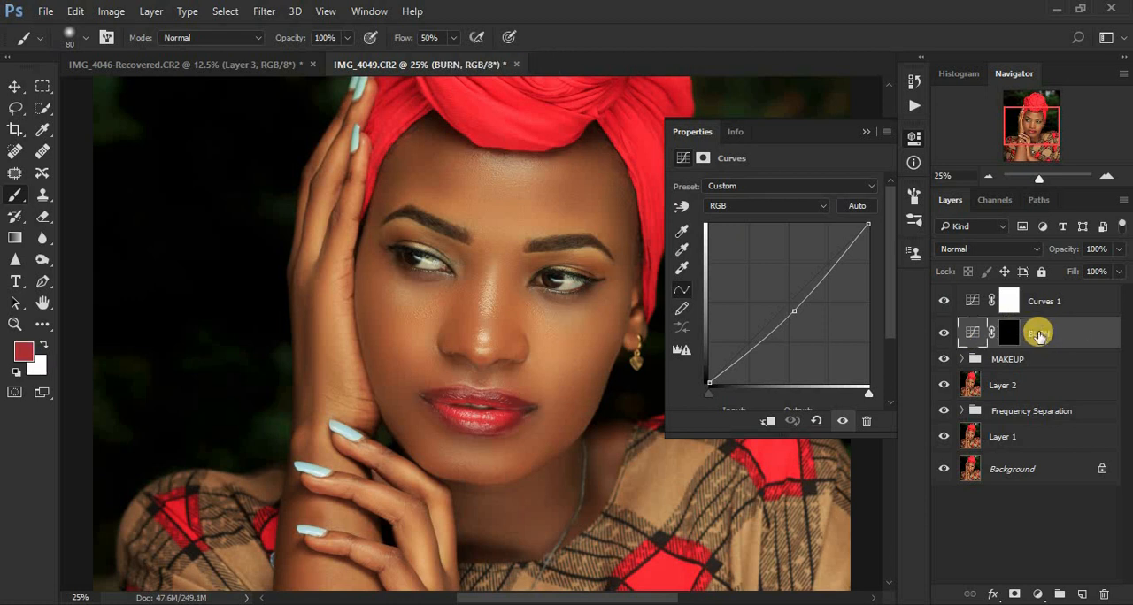
Step: Brighten the midtones in the Curves 1 layer above BURN and invert its mask to black
left_click(973, 305)
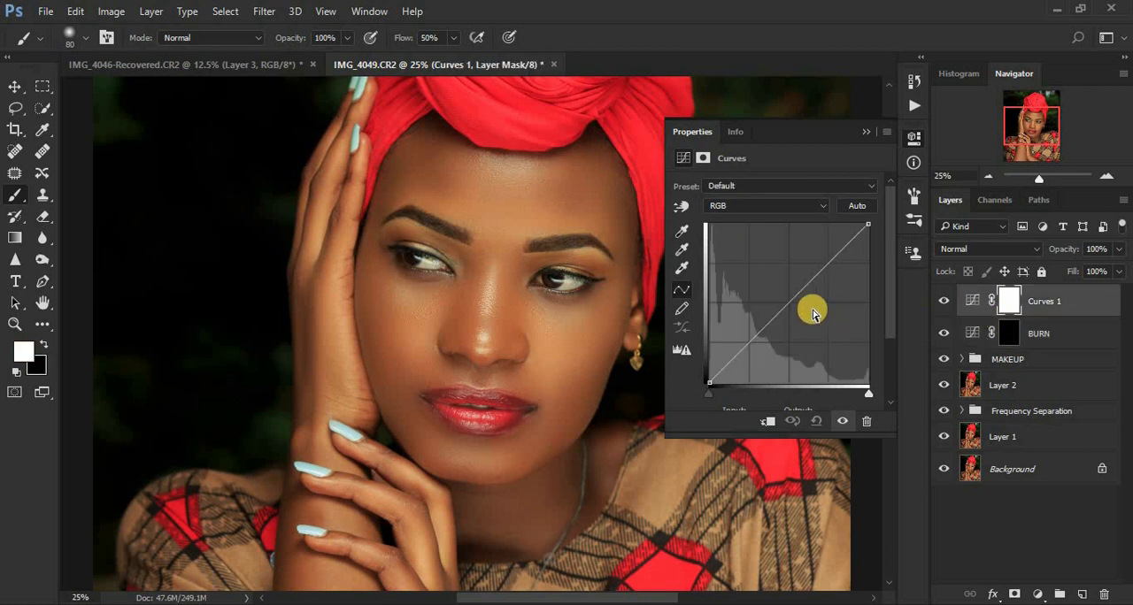
left_click_drag(787, 304, 779, 296)
left_click(868, 127)
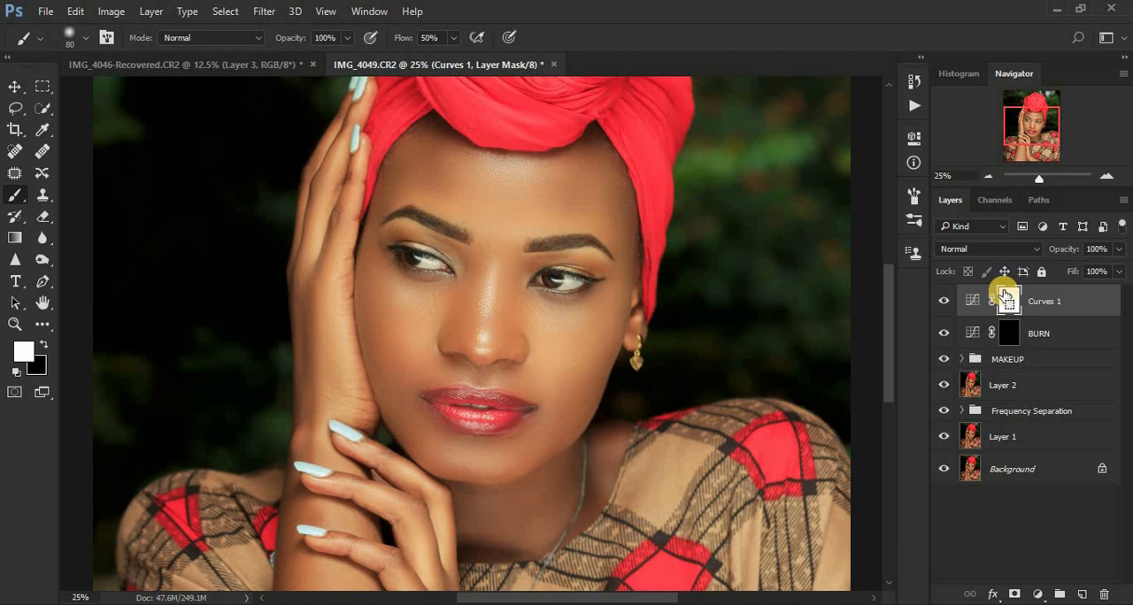
key("ctrl+i")
Step: Rename the brightening Curves 1 layer as DODGE
double_click(1040, 302)
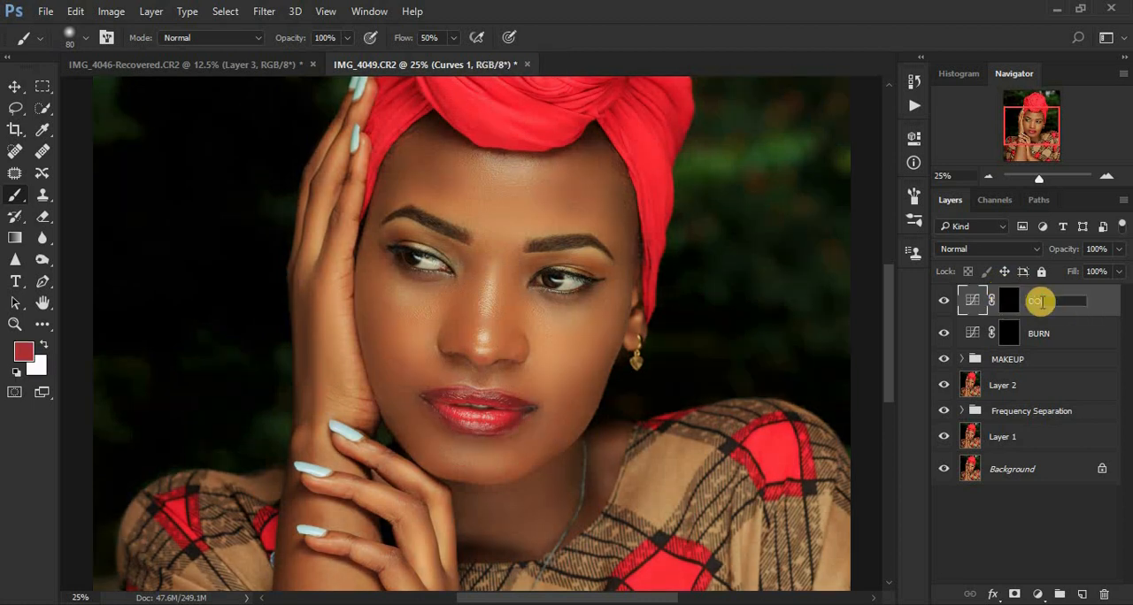
key("Return")
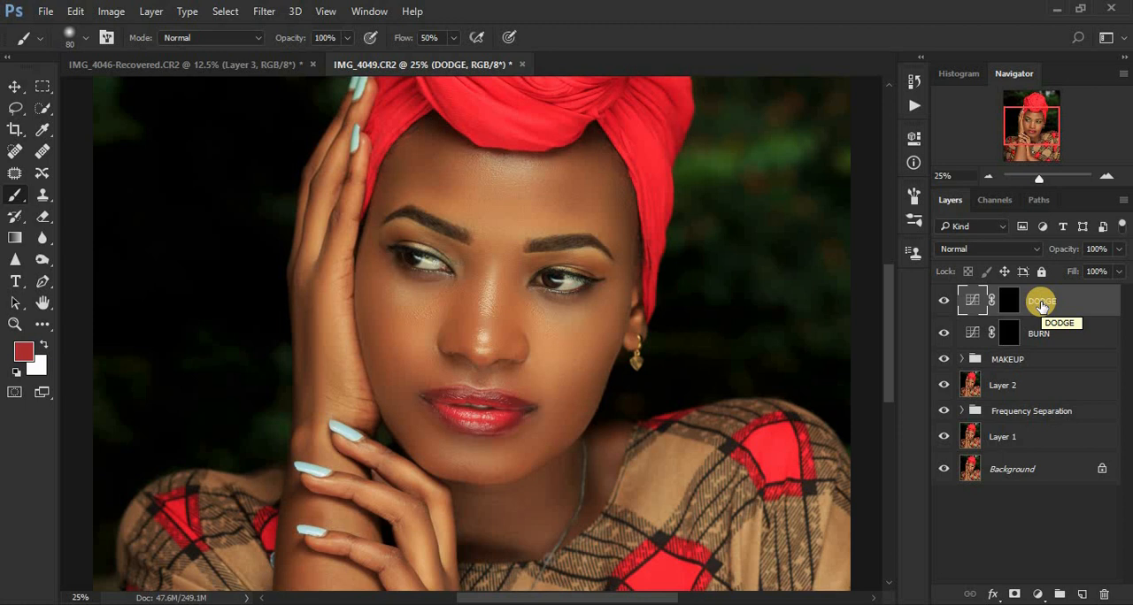
Step: Group the DODGE and BURN layers and name the group DNB
left_click(1050, 334, "shift")
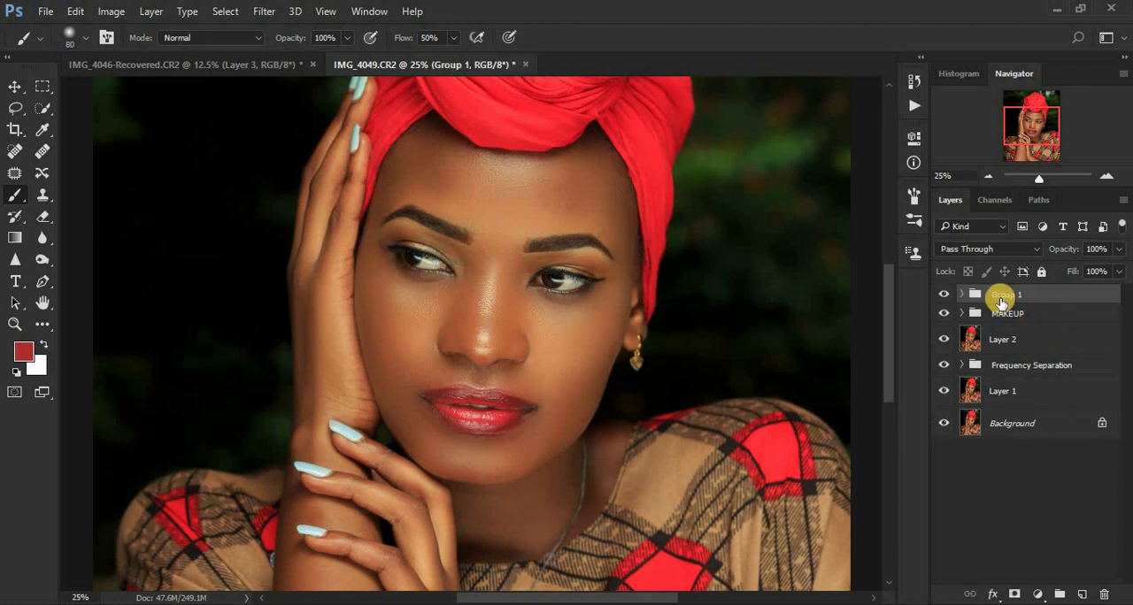
double_click(1000, 294)
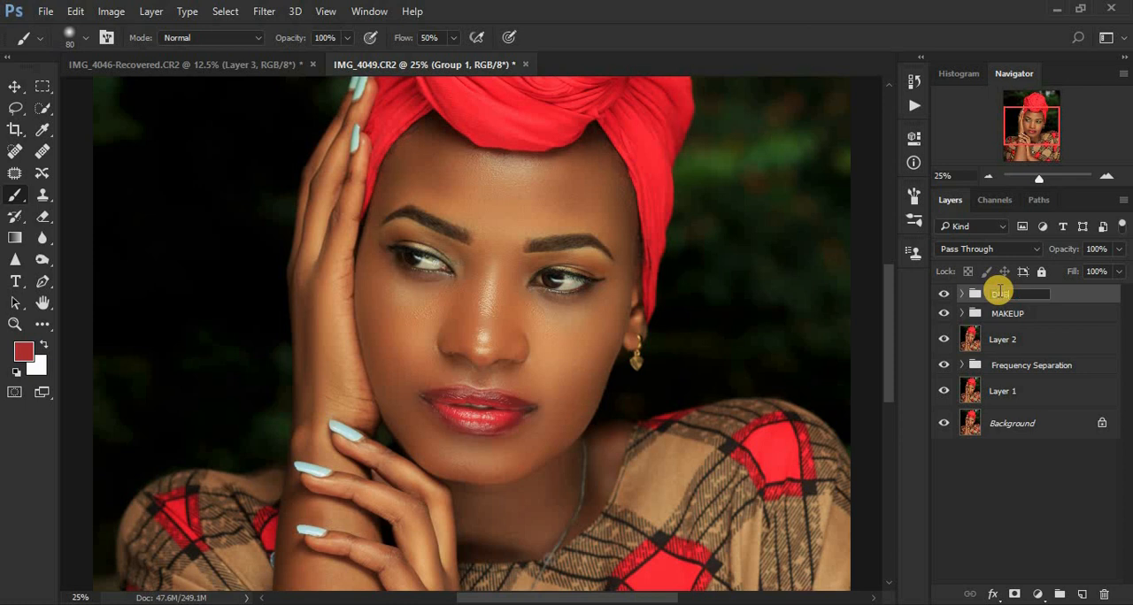
type("DNB")
key("Return")
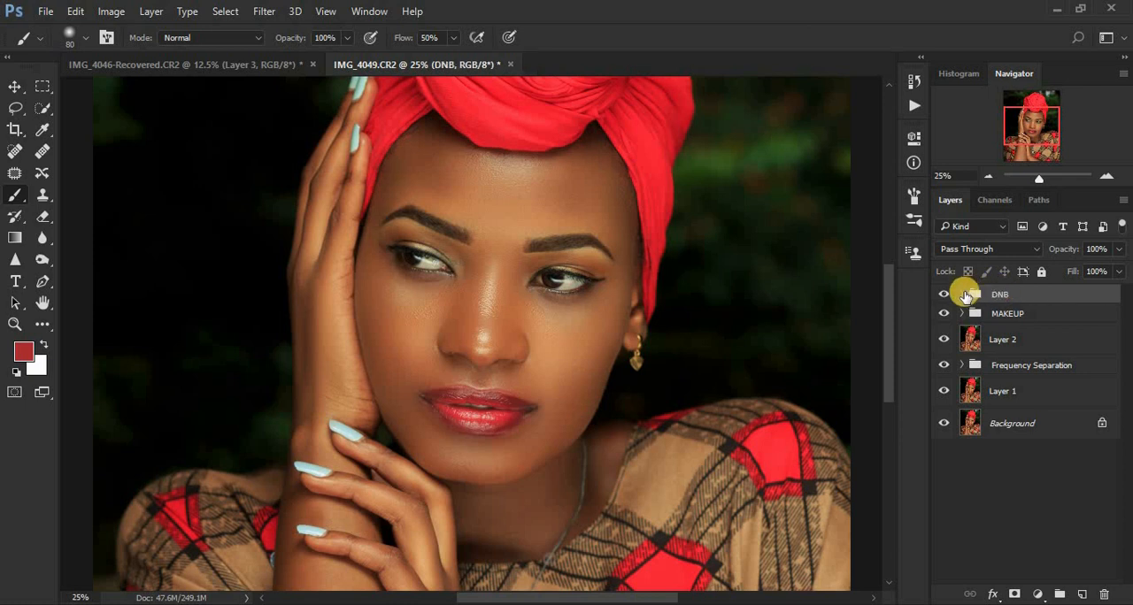
Step: Add a Black & White adjustment layer above DODGE inside the DNB group, with Reds set to -76
left_click(962, 294)
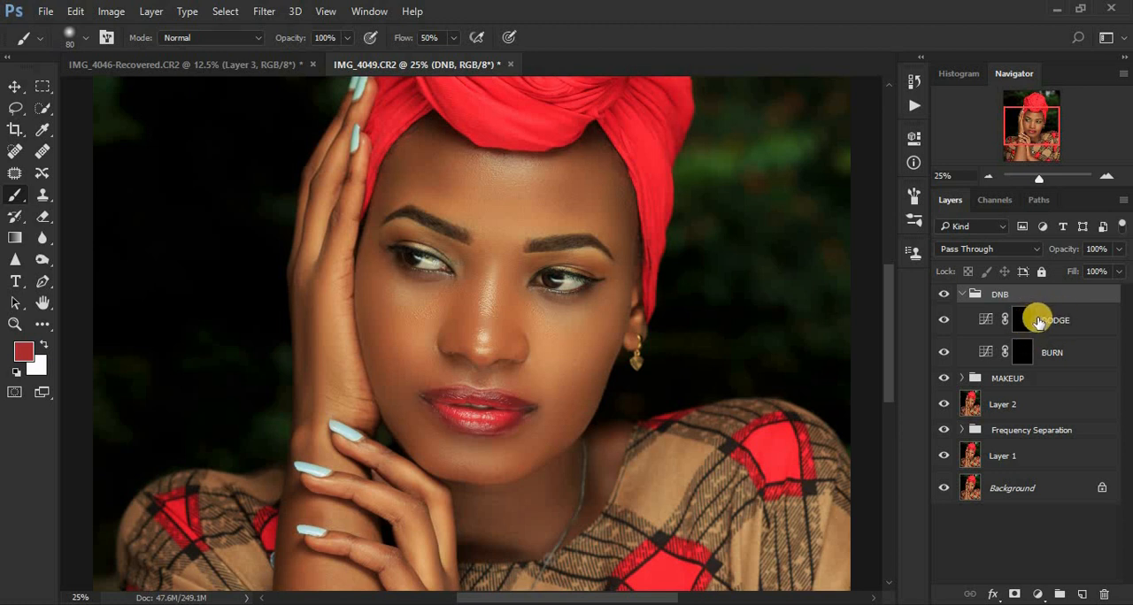
left_click(1057, 325)
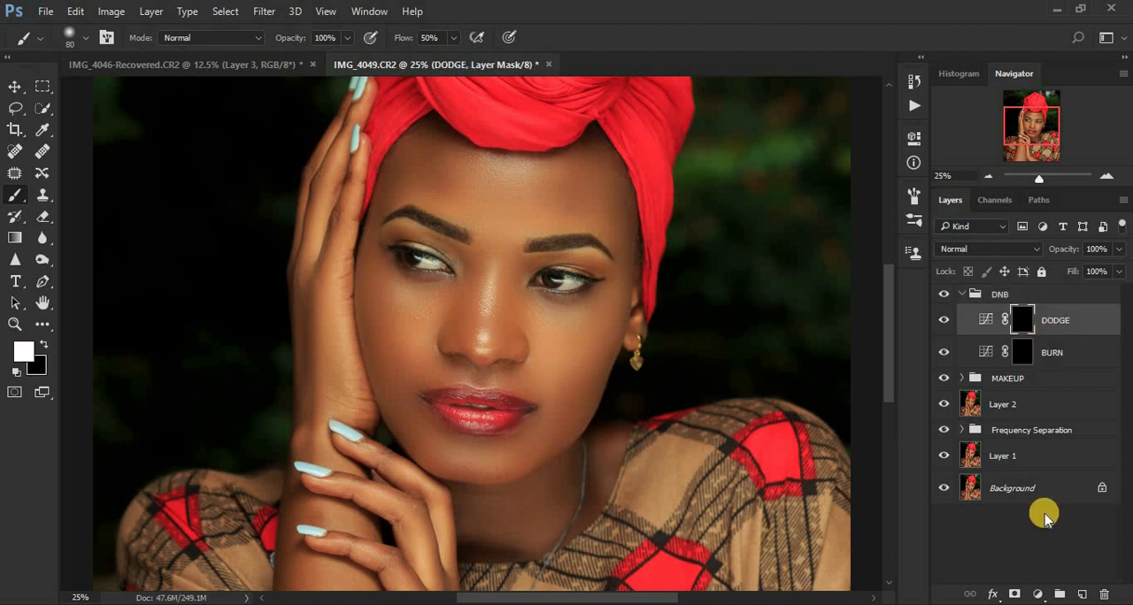
left_click(1039, 594)
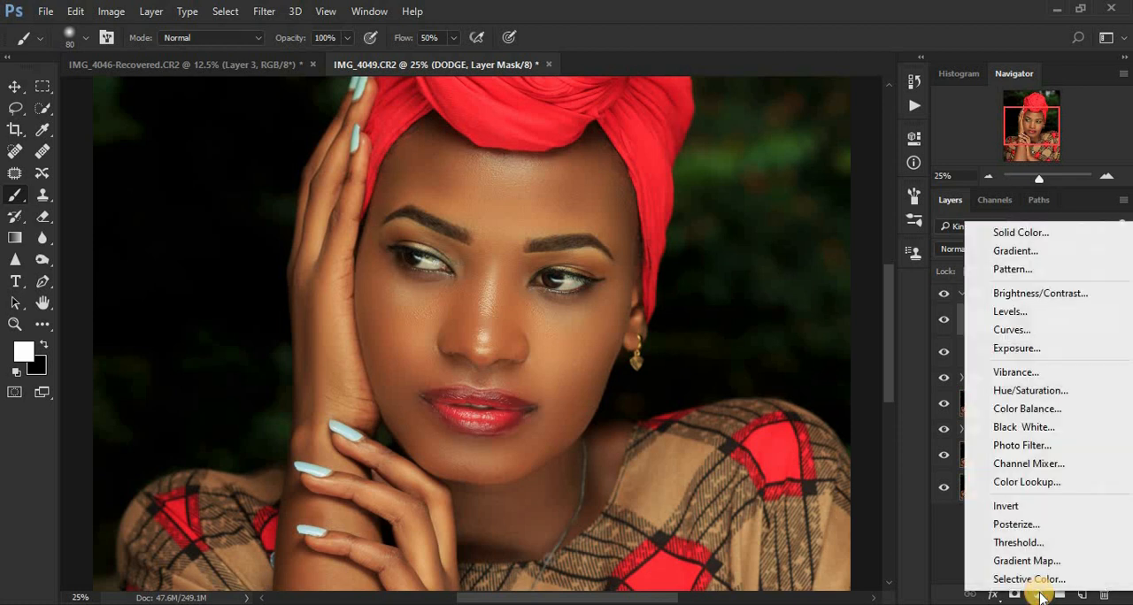
left_click(1042, 431)
left_click_drag(766, 238, 730, 247)
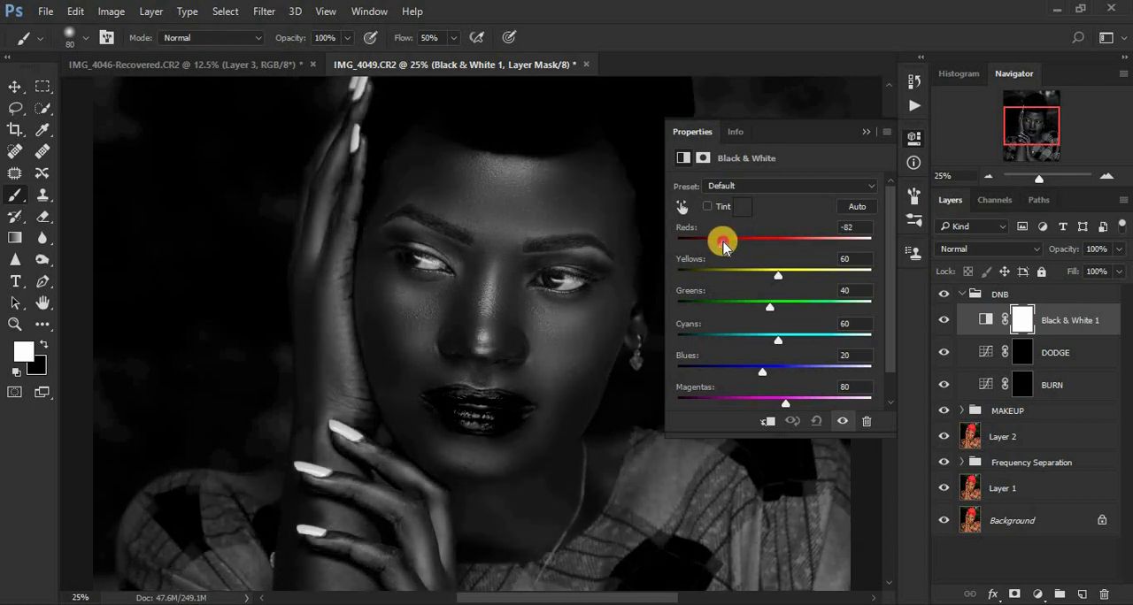
left_click(866, 132)
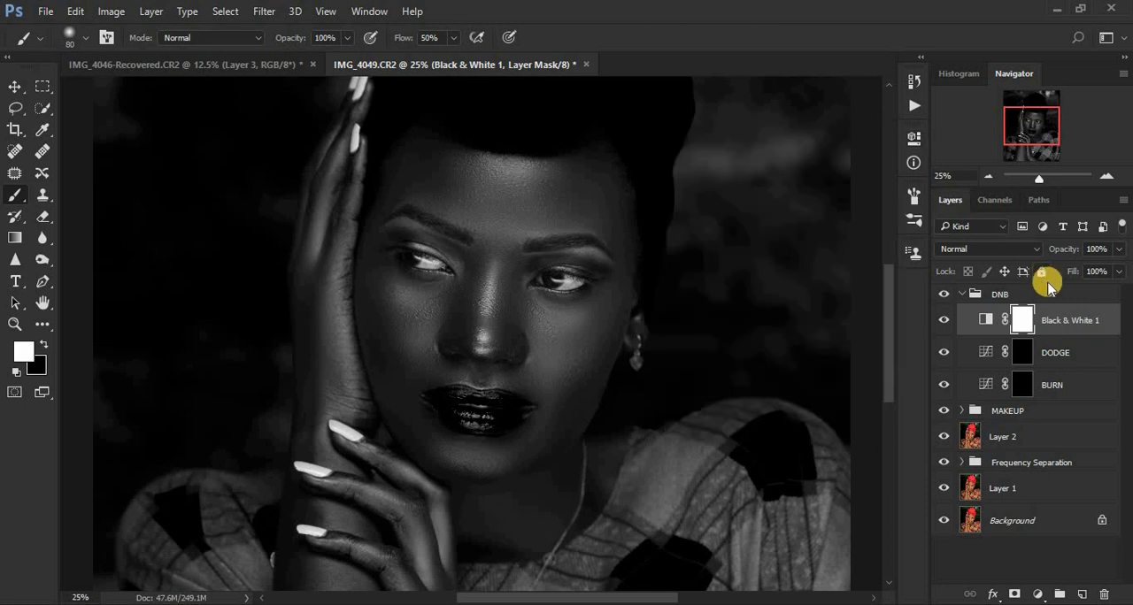
Step: Target the BURN layer's mask and set the brush to 125 px, 9% opacity and 100% flow
left_click(1024, 386)
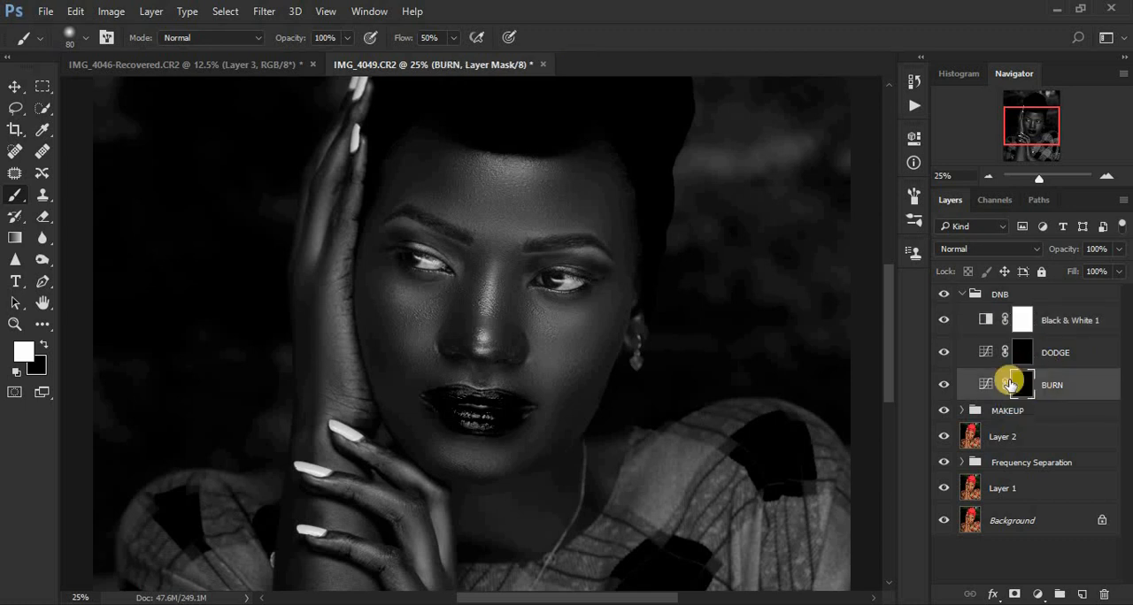
left_click(454, 38)
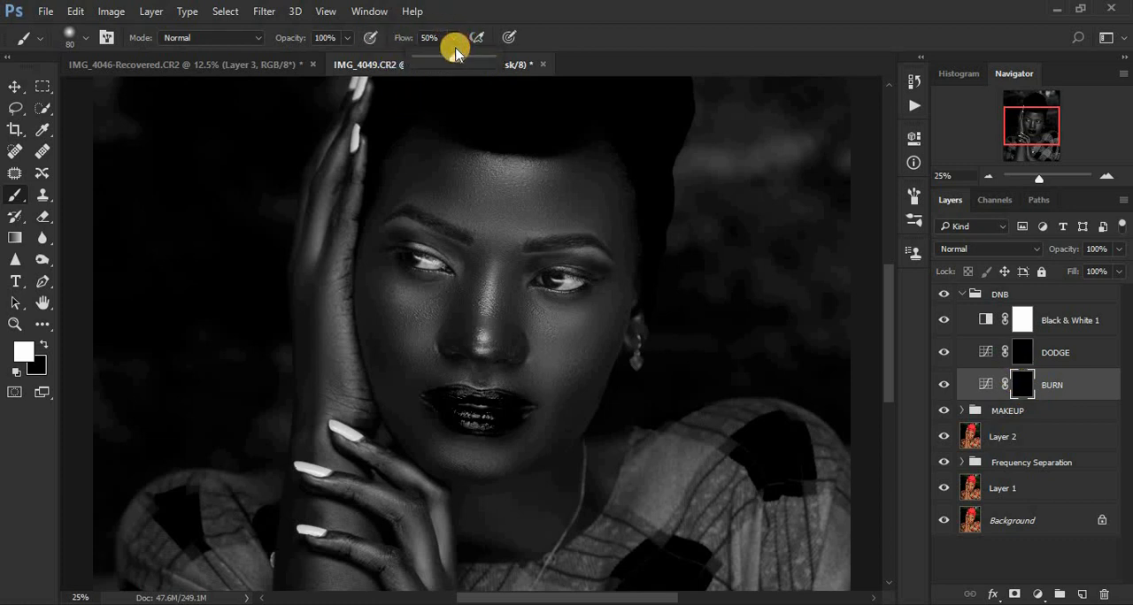
left_click_drag(467, 64, 534, 66)
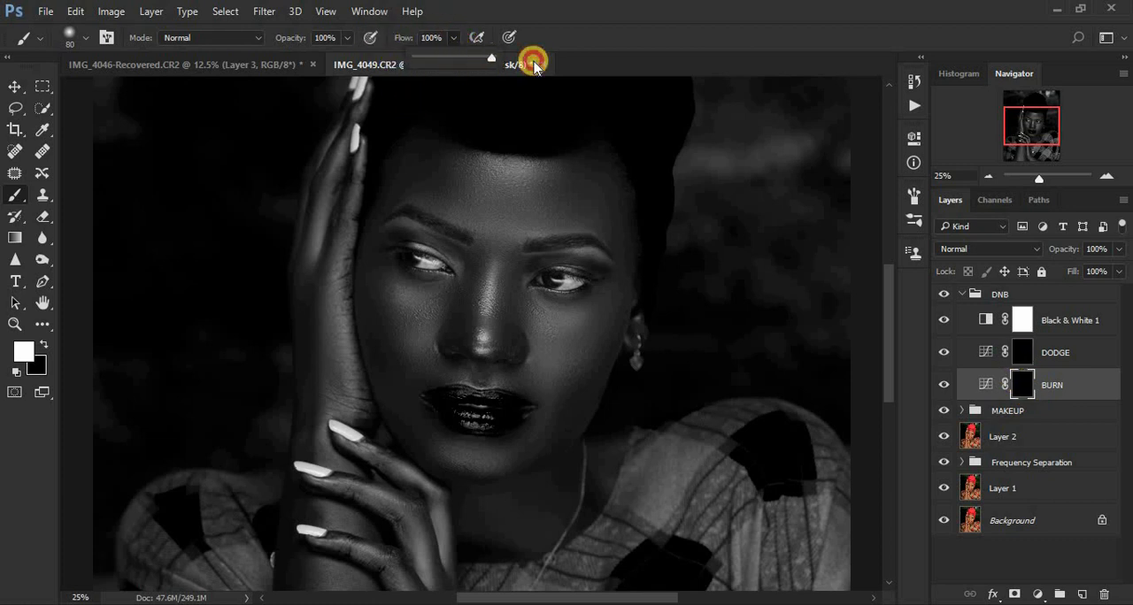
left_click(345, 40)
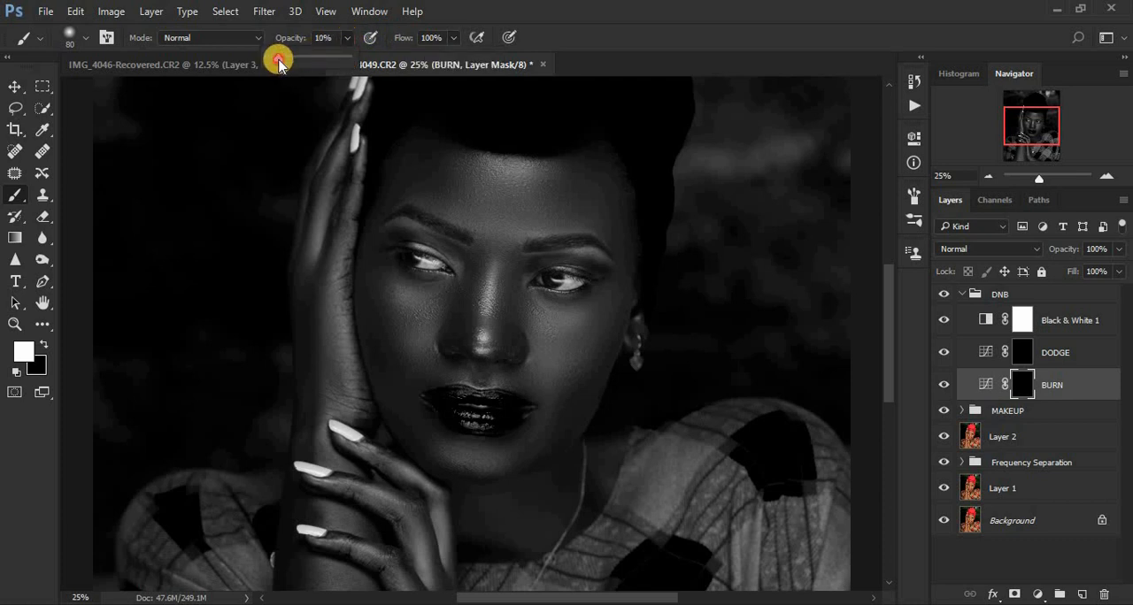
key("Return")
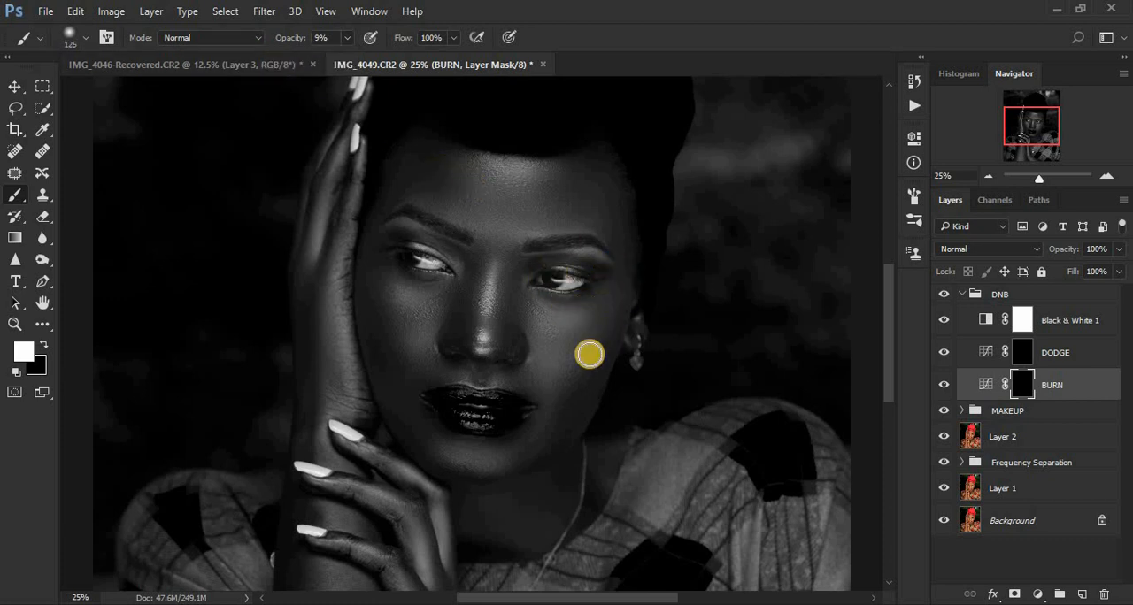
Step: Burn the cheek contour, the sides of the nose and the eye areas on the BURN mask, using brush sizes from 250 down to 100 px
key("bracketright")
key("bracketright")
key("bracketright")
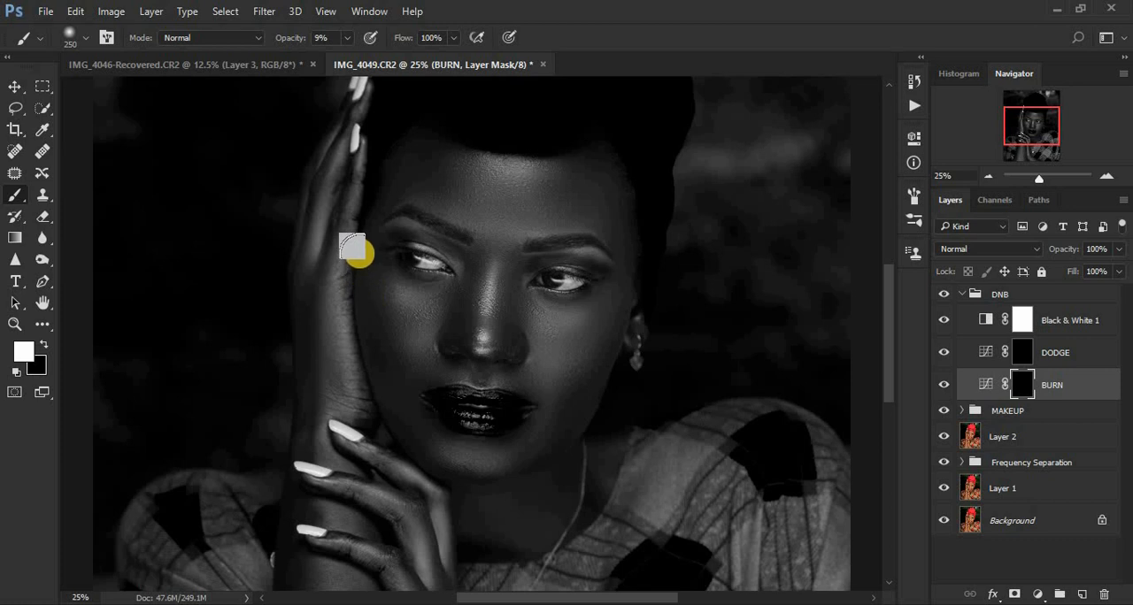
left_click_drag(392, 372, 397, 382)
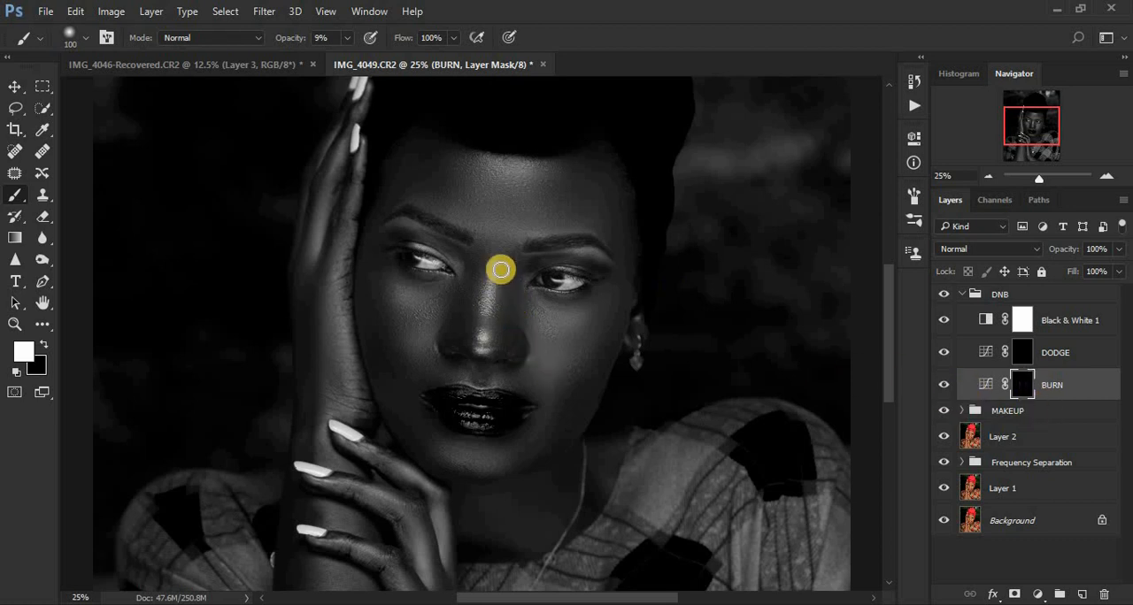
key("bracketright")
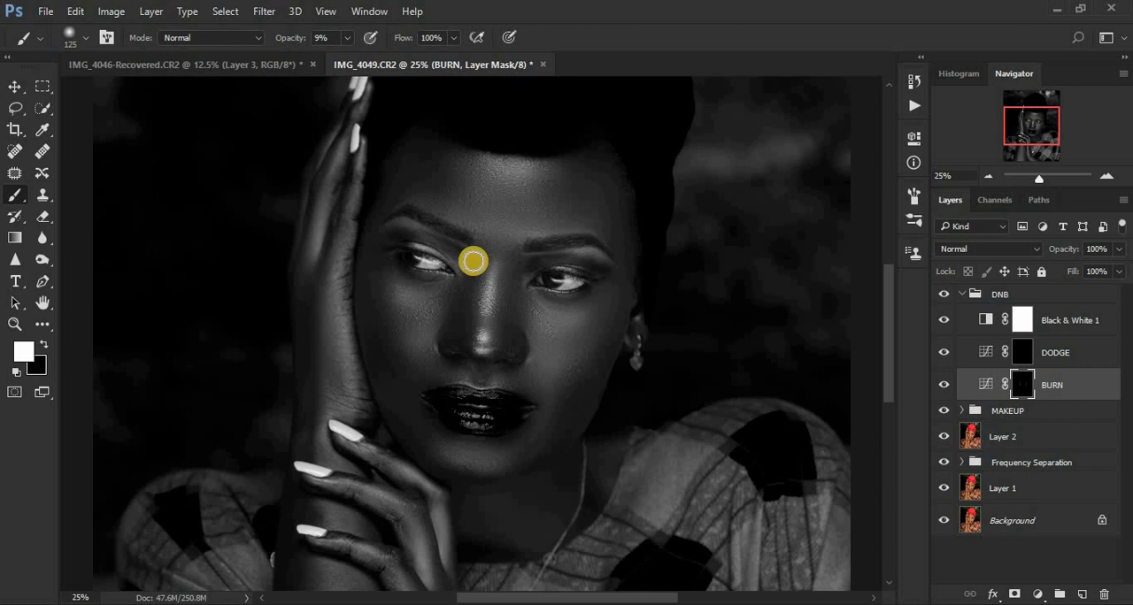
mouse_move(463, 259)
left_mouse_down()
mouse_move(457, 338)
mouse_move(529, 279)
mouse_move(522, 262)
mouse_move(498, 352)
mouse_move(524, 273)
mouse_move(505, 298)
mouse_move(503, 351)
mouse_move(453, 251)
mouse_move(467, 286)
mouse_move(457, 348)
left_mouse_up()
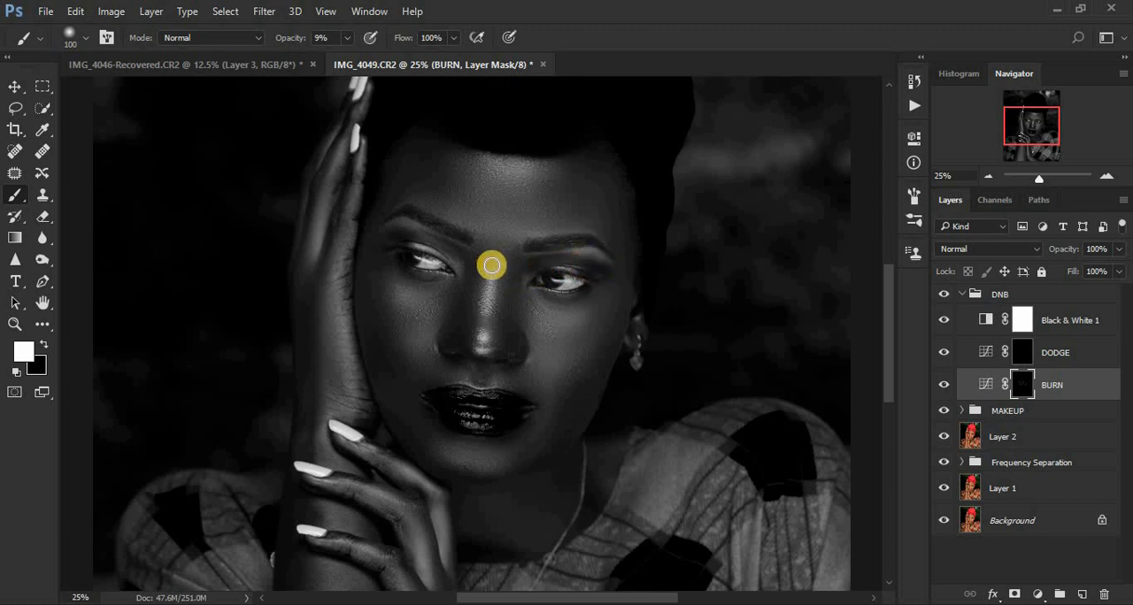
mouse_move(379, 240)
left_mouse_down()
mouse_move(410, 230)
mouse_move(442, 243)
mouse_move(466, 271)
mouse_move(451, 256)
mouse_move(375, 241)
mouse_move(416, 236)
mouse_move(463, 274)
mouse_move(566, 263)
mouse_move(607, 276)
left_mouse_up()
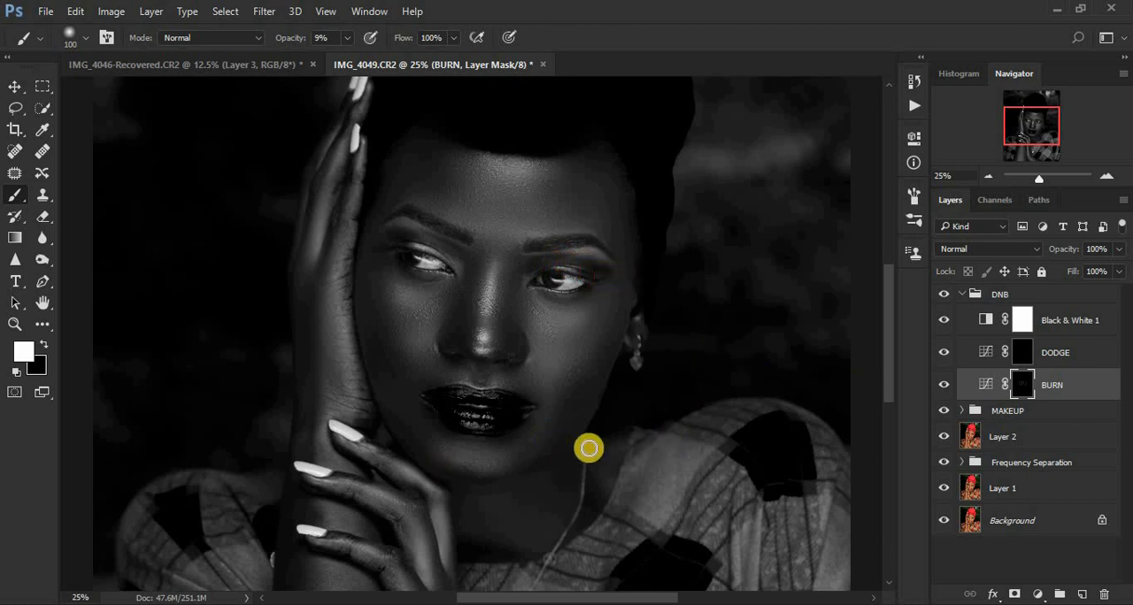
Step: Paint the nose bridge, chin, both cheeks and forehead on the DODGE mask, enlarging the brush from 100 to 300 px
left_click(1023, 356)
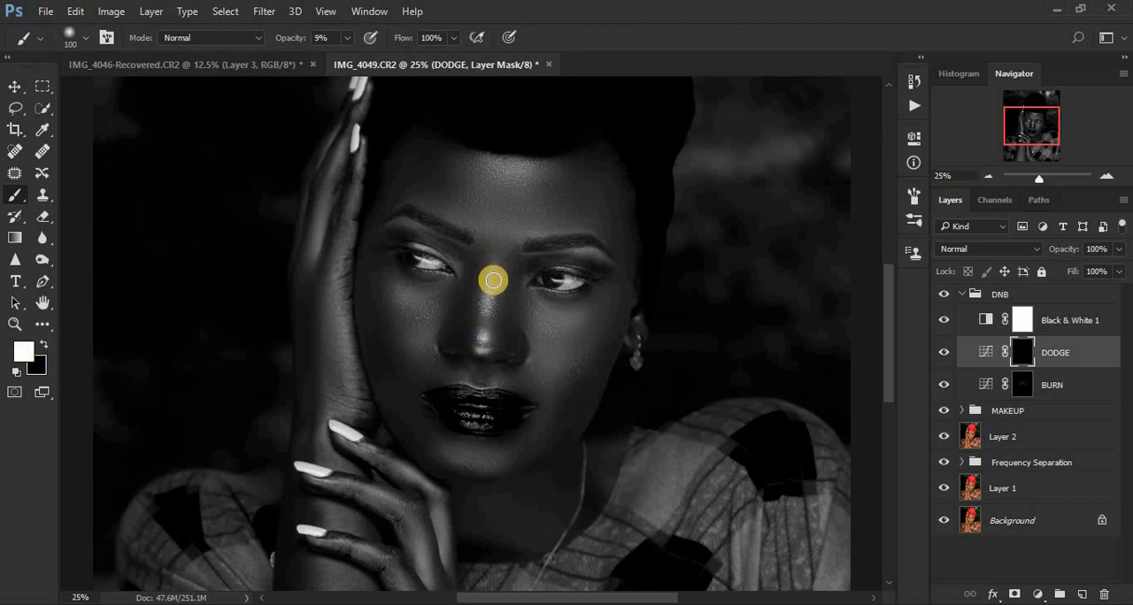
mouse_move(492, 266)
left_mouse_down()
mouse_move(480, 355)
mouse_move(490, 262)
mouse_move(481, 351)
mouse_move(483, 321)
left_mouse_up()
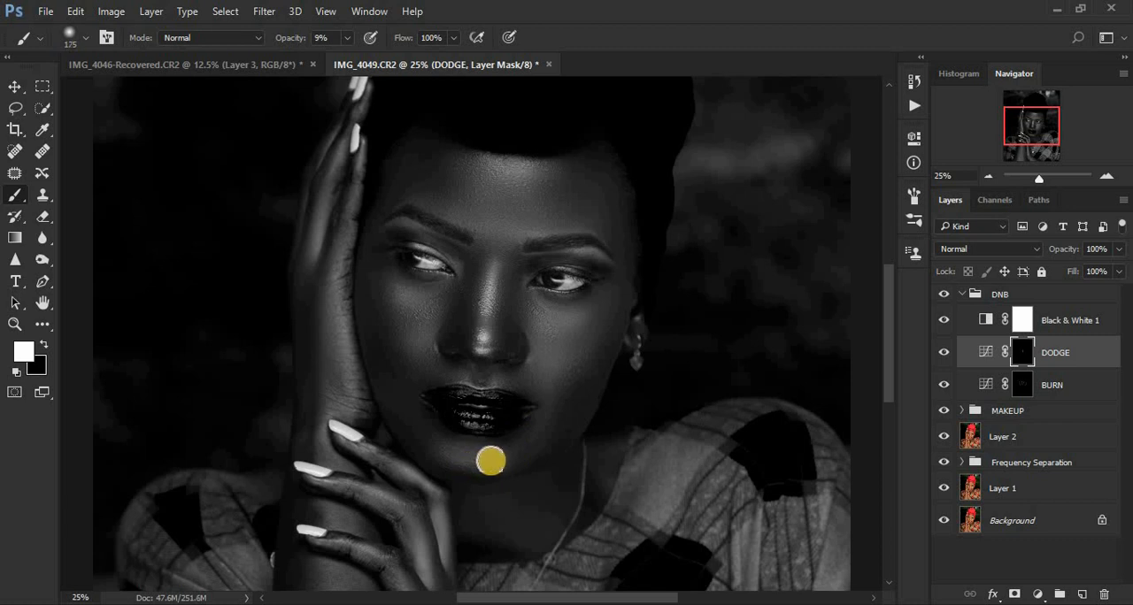
mouse_move(488, 458)
left_mouse_down()
mouse_move(432, 446)
mouse_move(503, 452)
left_mouse_up()
key("bracketright")
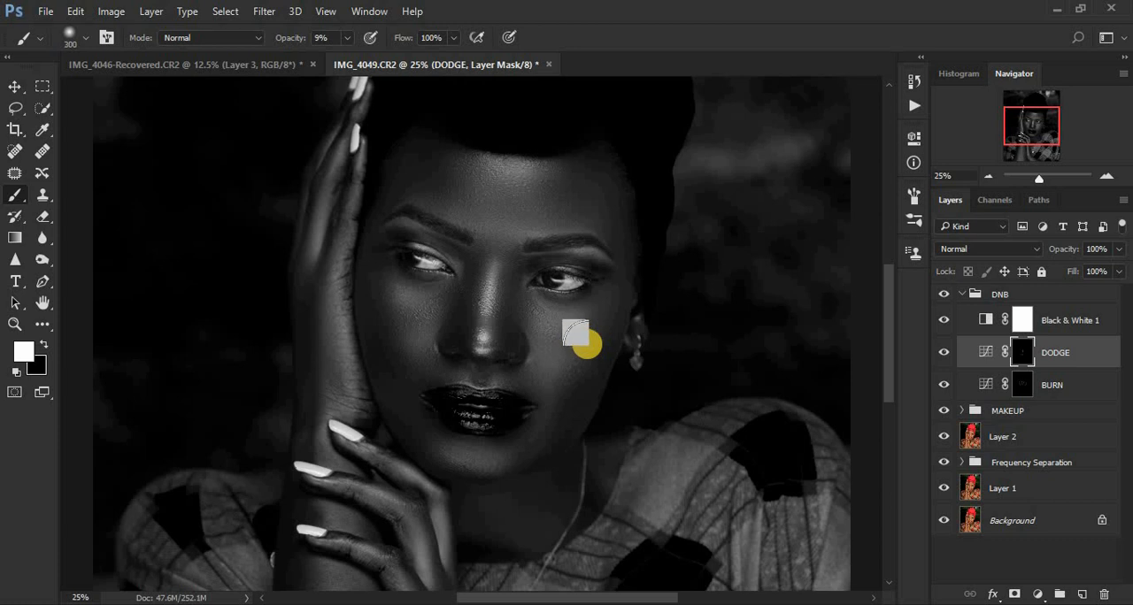
mouse_move(543, 334)
left_mouse_down()
mouse_move(592, 305)
mouse_move(550, 334)
left_mouse_up()
left_click_drag(401, 290, 419, 327)
mouse_move(534, 167)
left_mouse_down()
mouse_move(479, 166)
mouse_move(561, 183)
left_mouse_up()
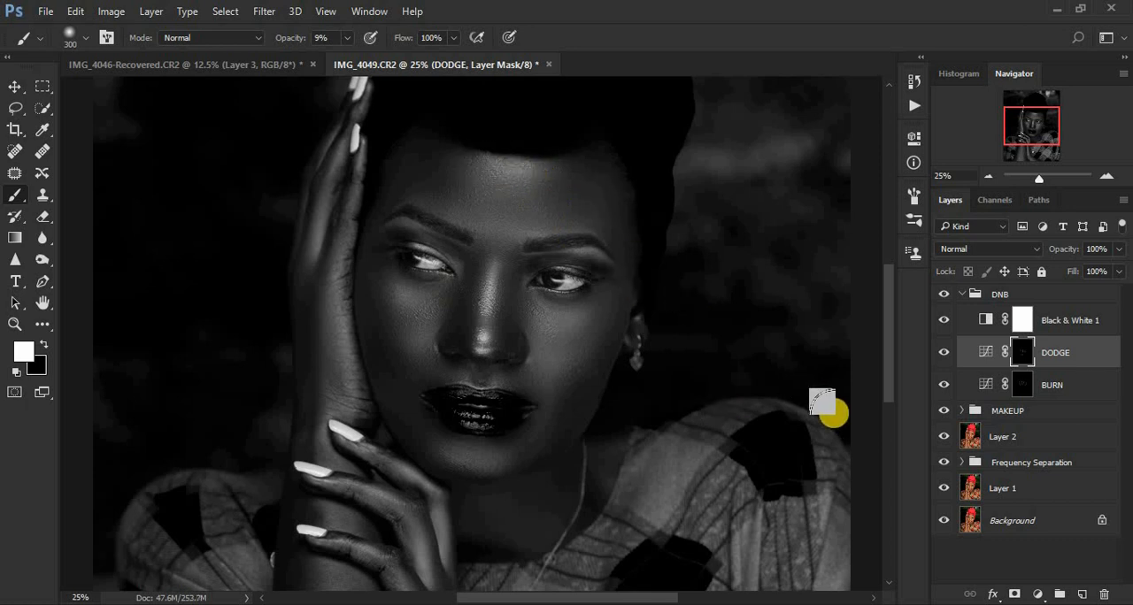
Step: Set Reds to -27 in the Black & White 1 adjustment
key("ctrl+minus")
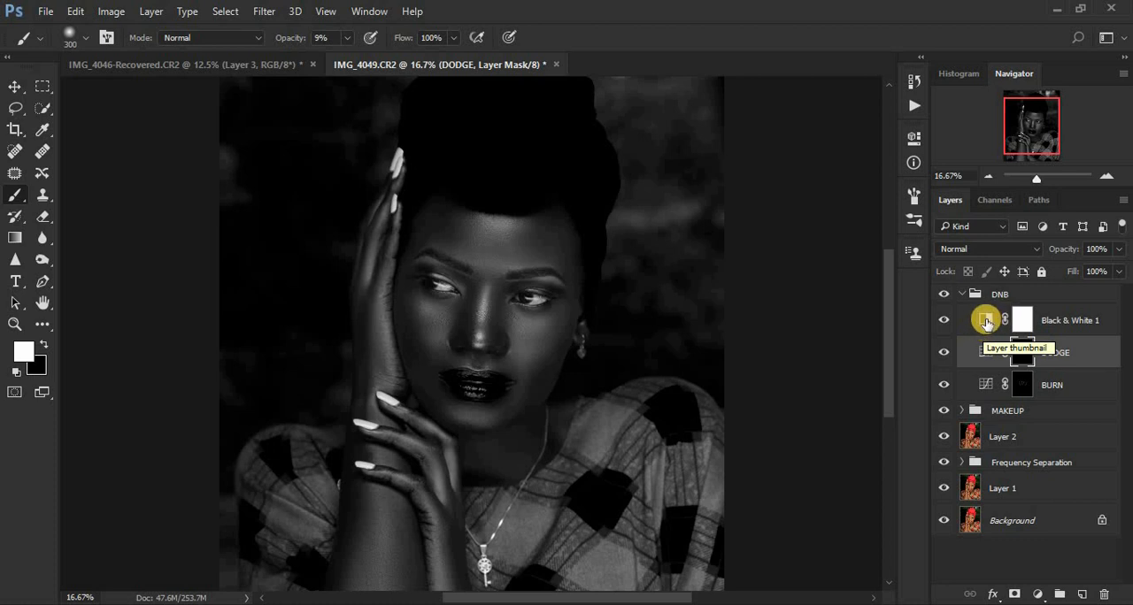
double_click(986, 322)
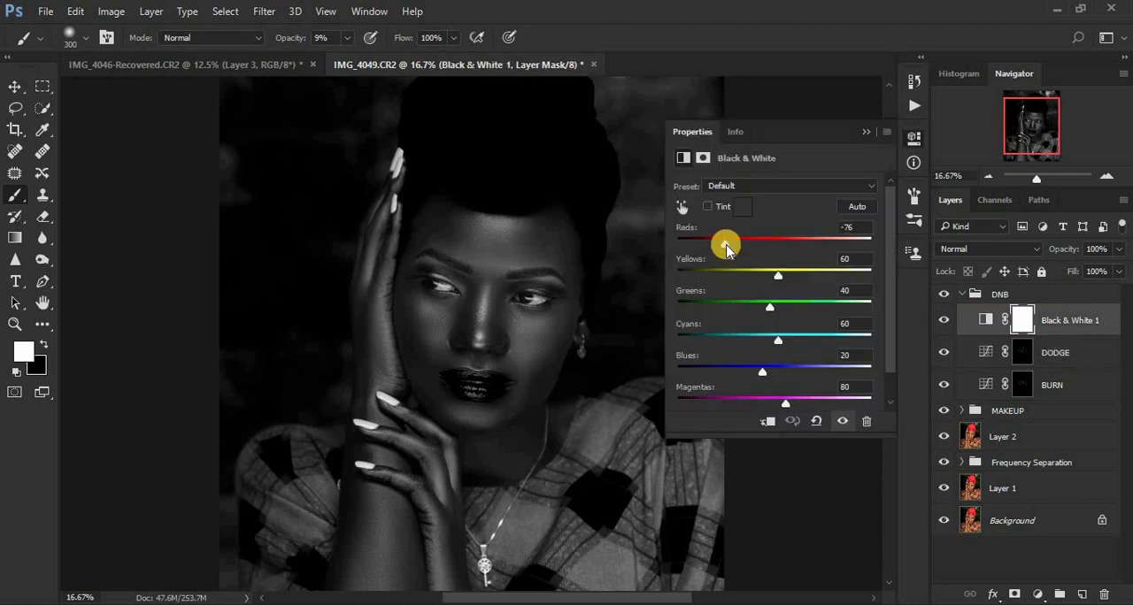
left_click_drag(726, 249, 744, 250)
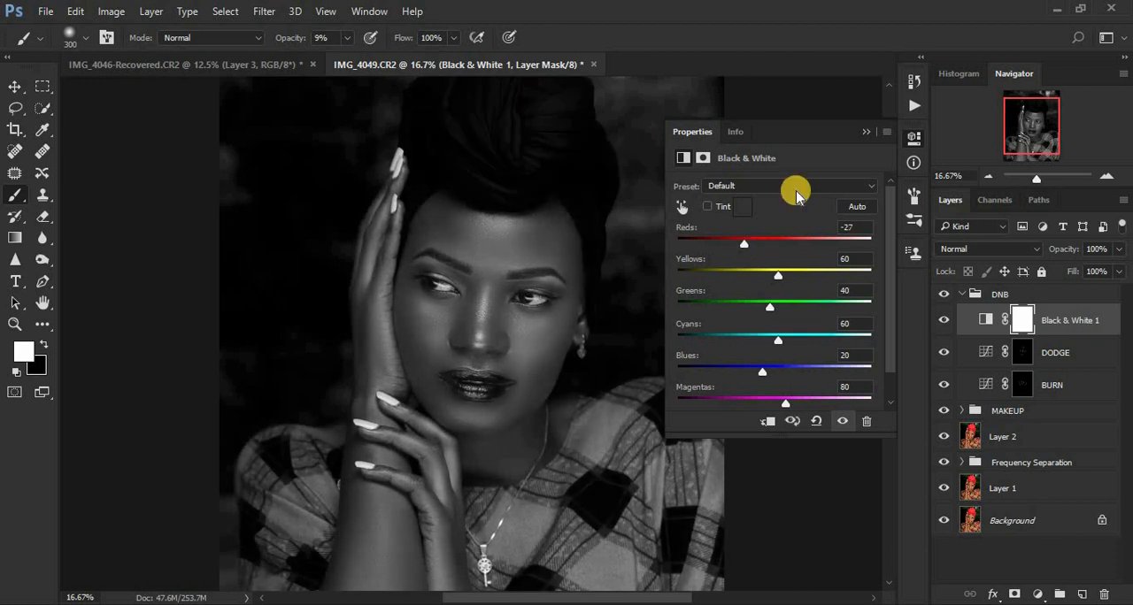
left_click(867, 132)
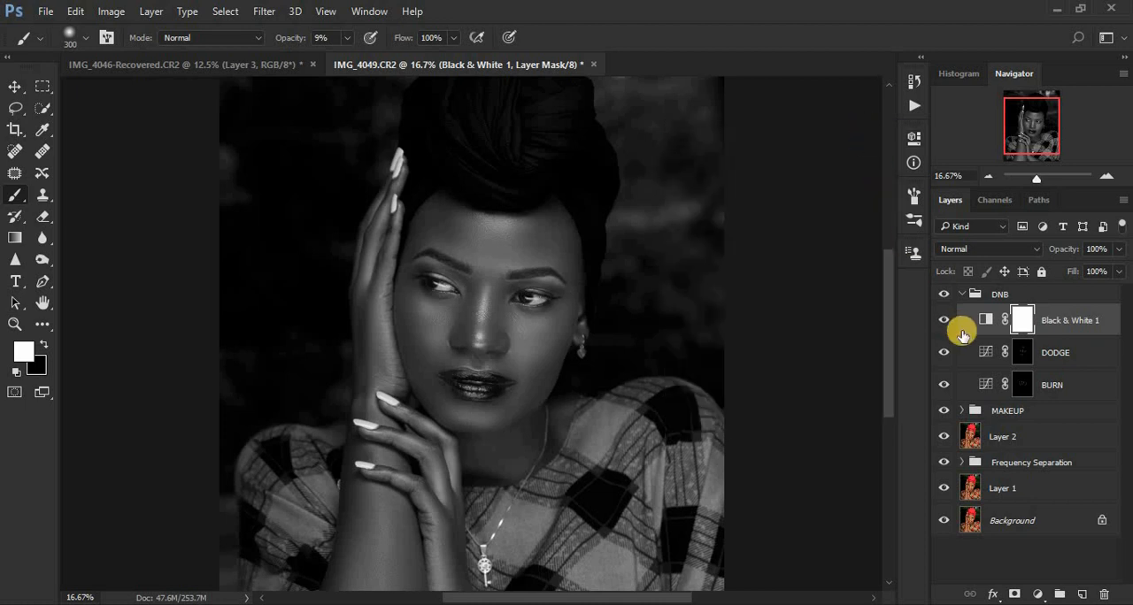
Step: Burn along the outline of the upper lip and the mouth corners on the BURN mask with a 40 px brush
left_click(1024, 384)
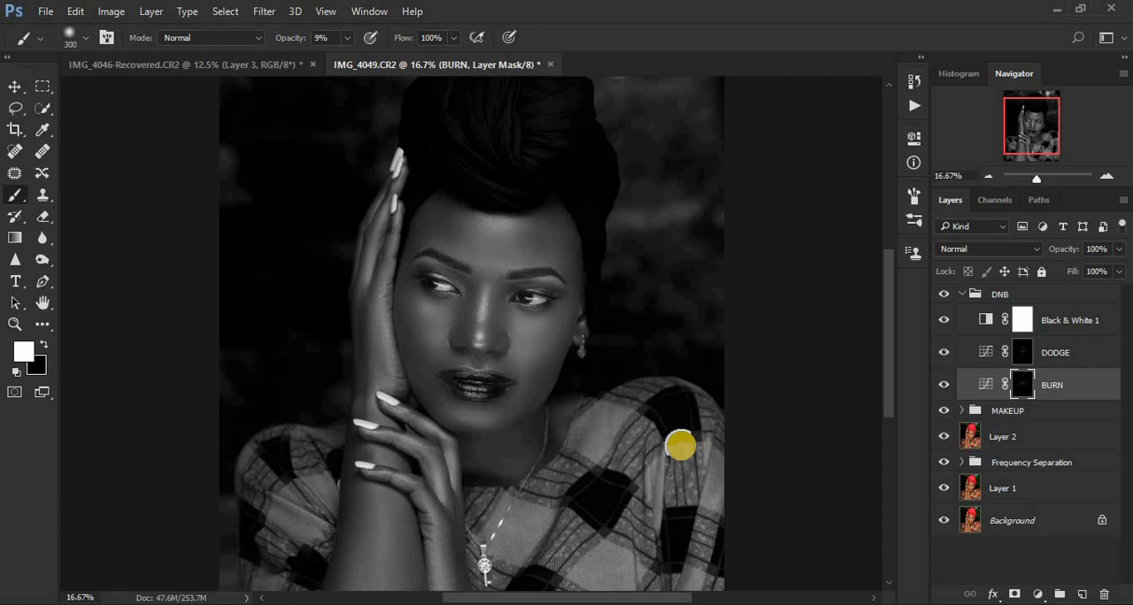
key("ctrl+plus")
key("ctrl+plus")
key("ctrl+plus")
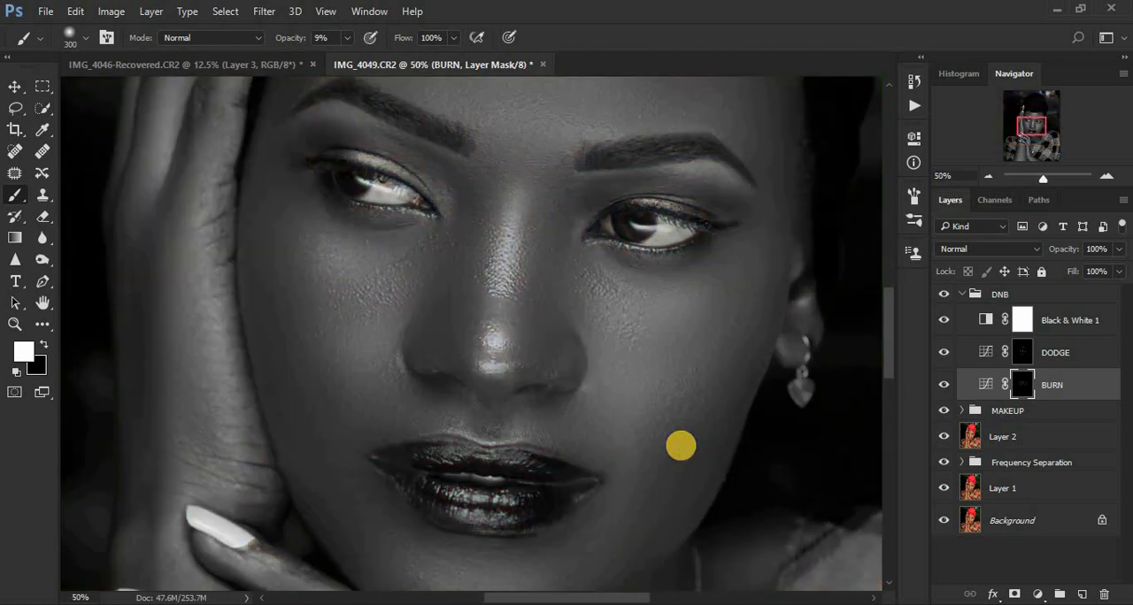
left_click_drag(890, 316, 887, 348)
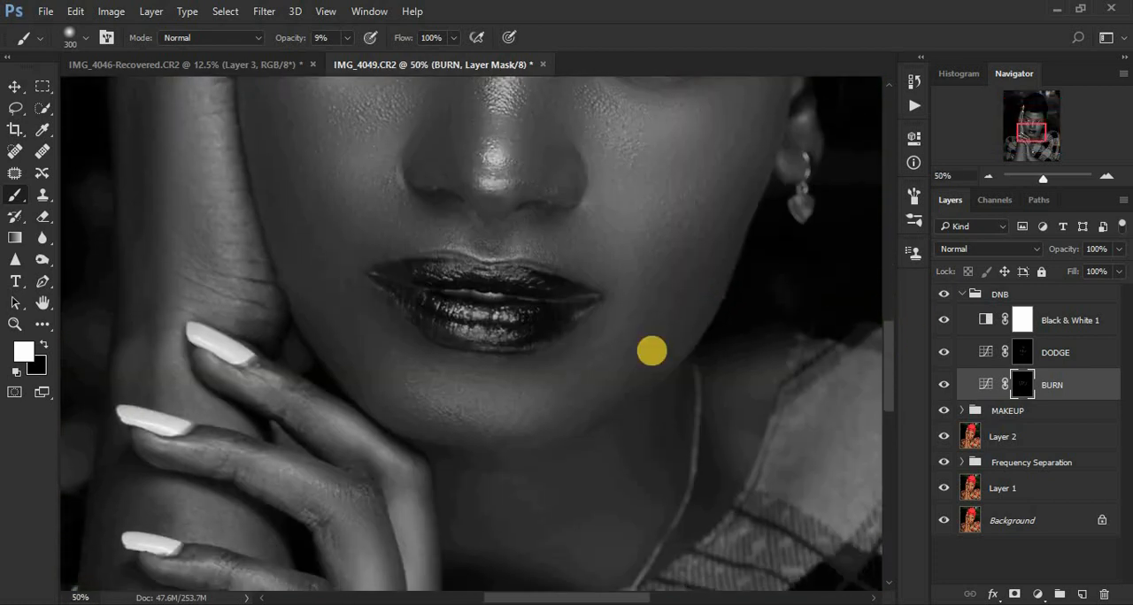
key("bracketleft")
key("bracketleft")
key("bracketleft")
key("bracketleft")
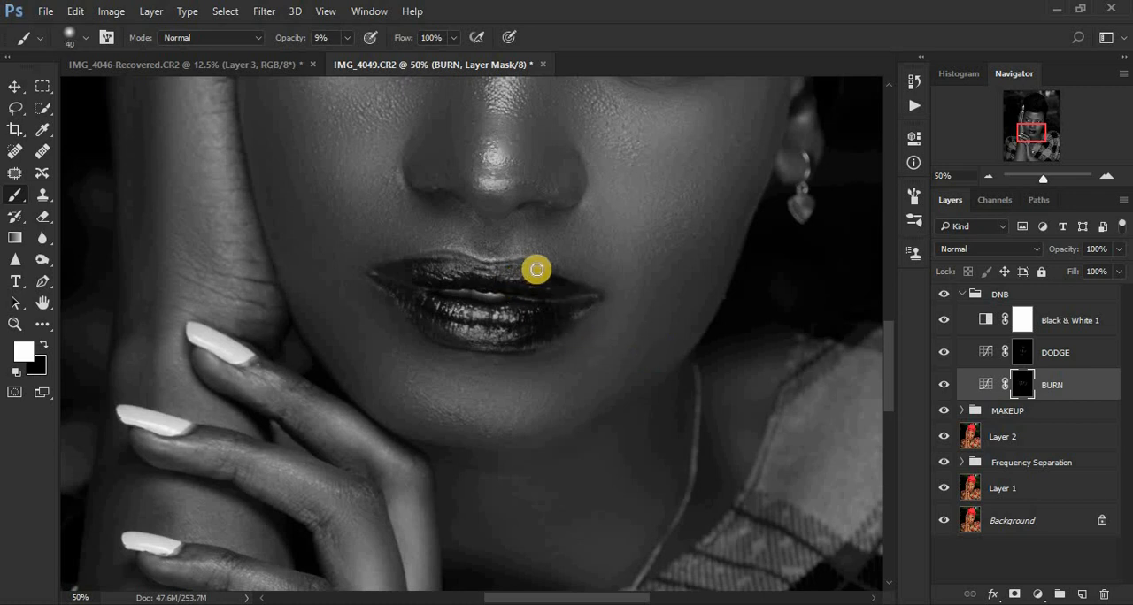
mouse_move(527, 270)
left_mouse_down()
mouse_move(592, 295)
mouse_move(434, 284)
mouse_move(412, 279)
mouse_move(465, 264)
mouse_move(388, 270)
left_mouse_up()
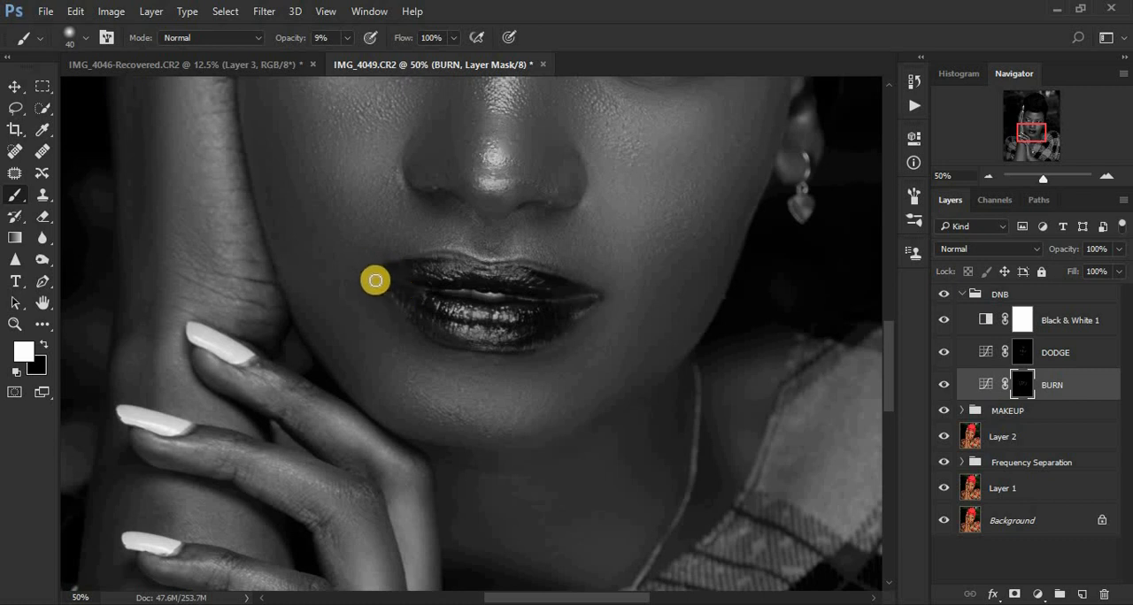
mouse_move(377, 278)
left_mouse_down()
mouse_move(458, 320)
mouse_move(405, 299)
mouse_move(445, 339)
mouse_move(514, 347)
mouse_move(601, 288)
left_mouse_up()
Step: Brighten the lip highlights on the DODGE mask with the 40 px brush
left_click(1017, 352)
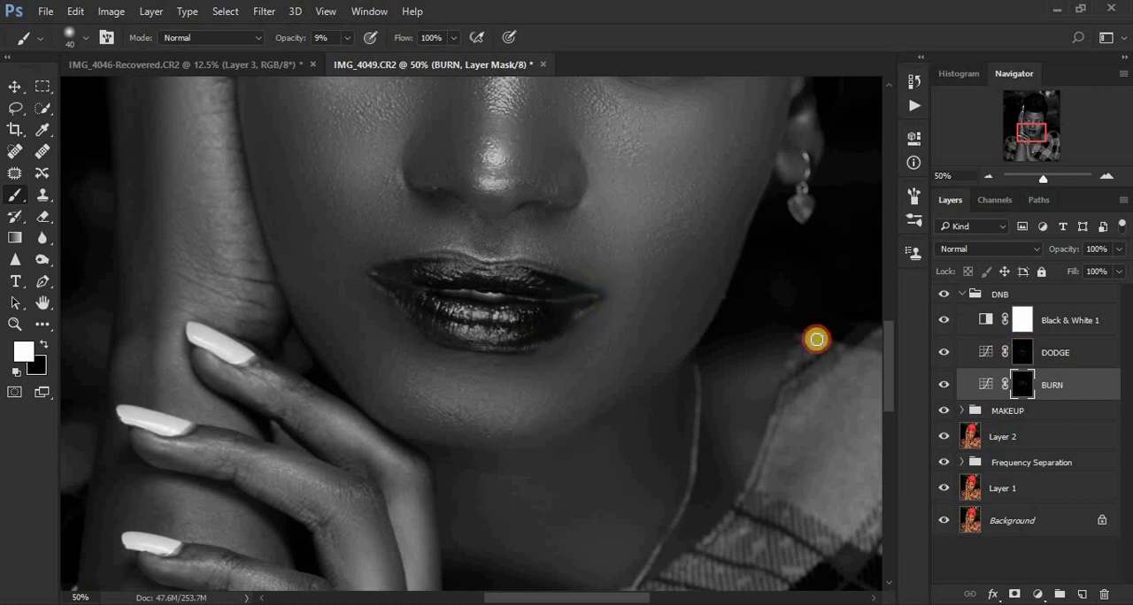
mouse_move(518, 310)
left_mouse_down()
mouse_move(439, 306)
mouse_move(513, 316)
mouse_move(510, 333)
mouse_move(472, 335)
mouse_move(462, 329)
mouse_move(503, 333)
left_mouse_up()
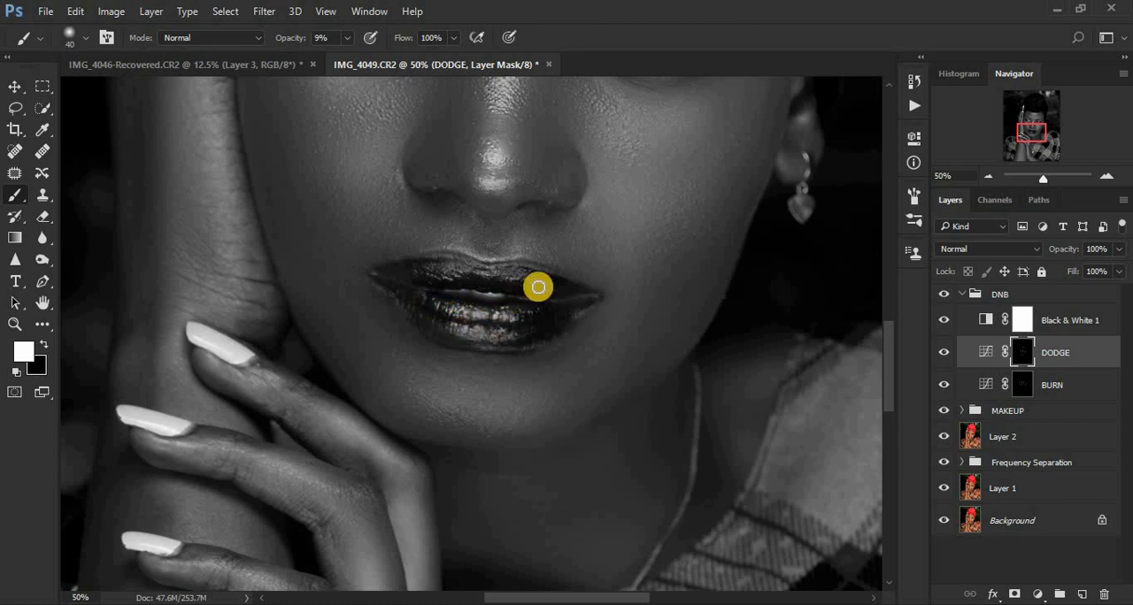
mouse_move(536, 284)
left_mouse_down()
mouse_move(420, 271)
mouse_move(480, 269)
mouse_move(545, 284)
mouse_move(496, 264)
mouse_move(509, 273)
mouse_move(430, 272)
mouse_move(525, 279)
mouse_move(523, 322)
mouse_move(478, 310)
mouse_move(487, 338)
mouse_move(438, 325)
mouse_move(497, 335)
left_mouse_up()
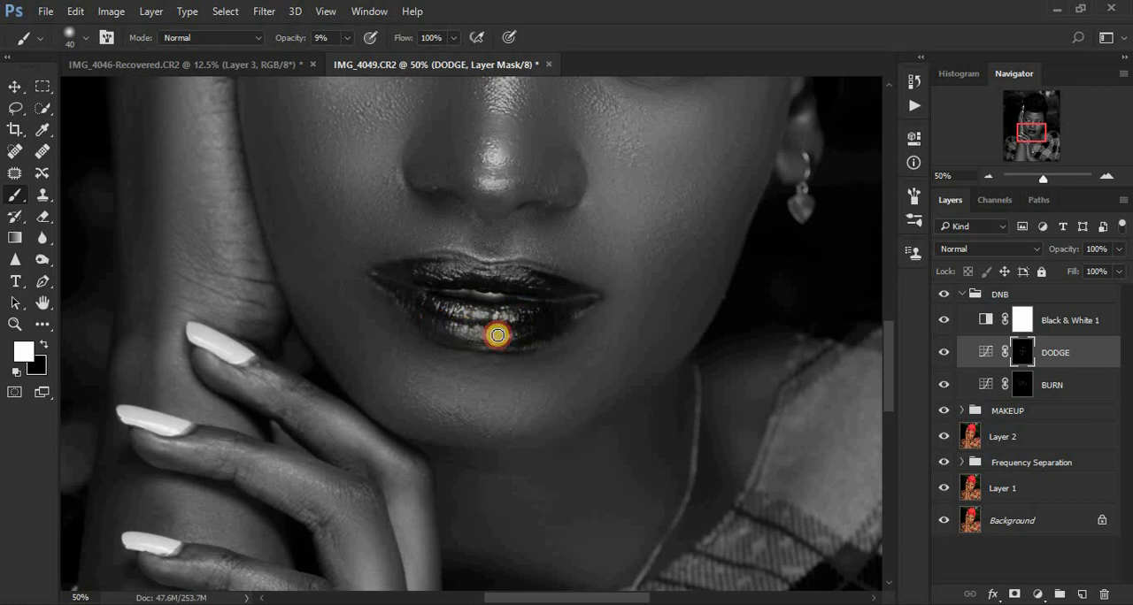
Step: Hide the Black & White 1 layer to check the DNB group's effect in colour, and delete that helper layer
key("ctrl+minus")
key("ctrl+minus")
key("ctrl+minus")
key("ctrl+minus")
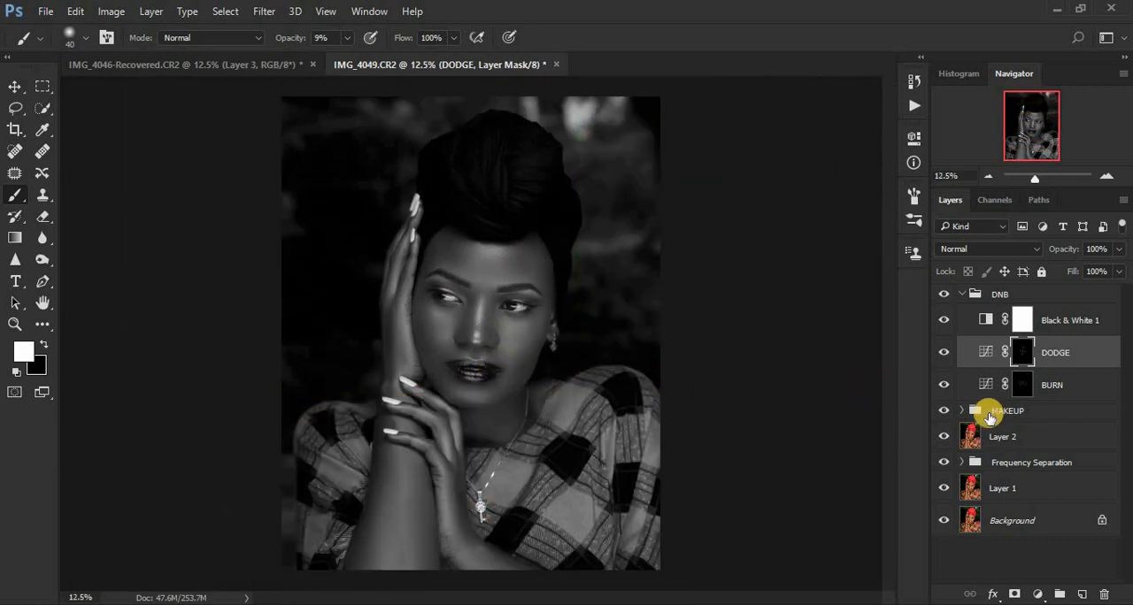
left_click(941, 323)
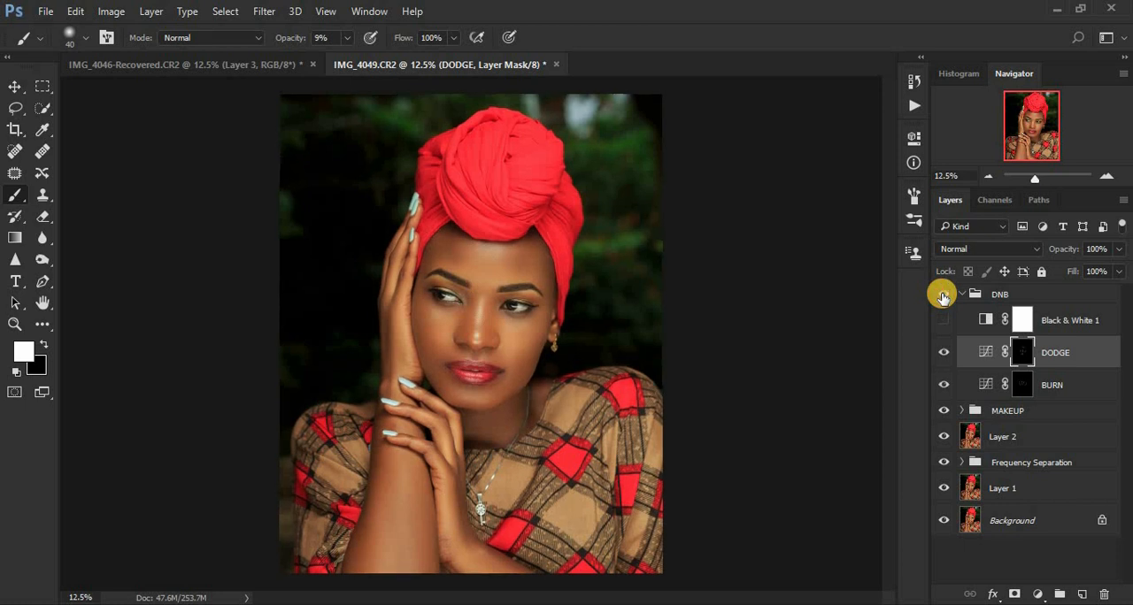
key("ctrl+plus")
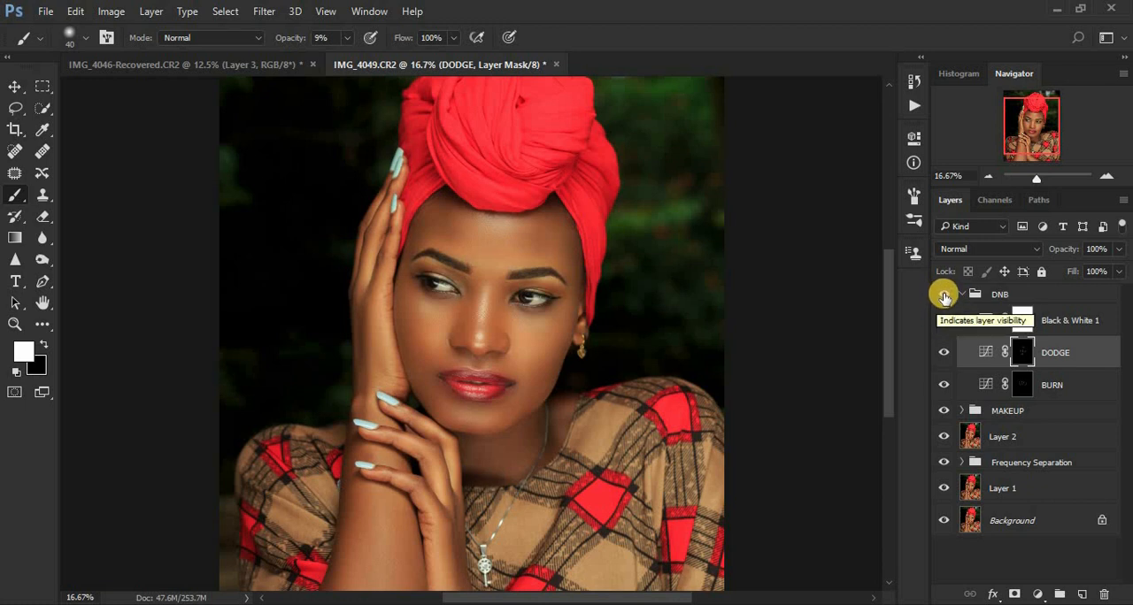
left_click(944, 296)
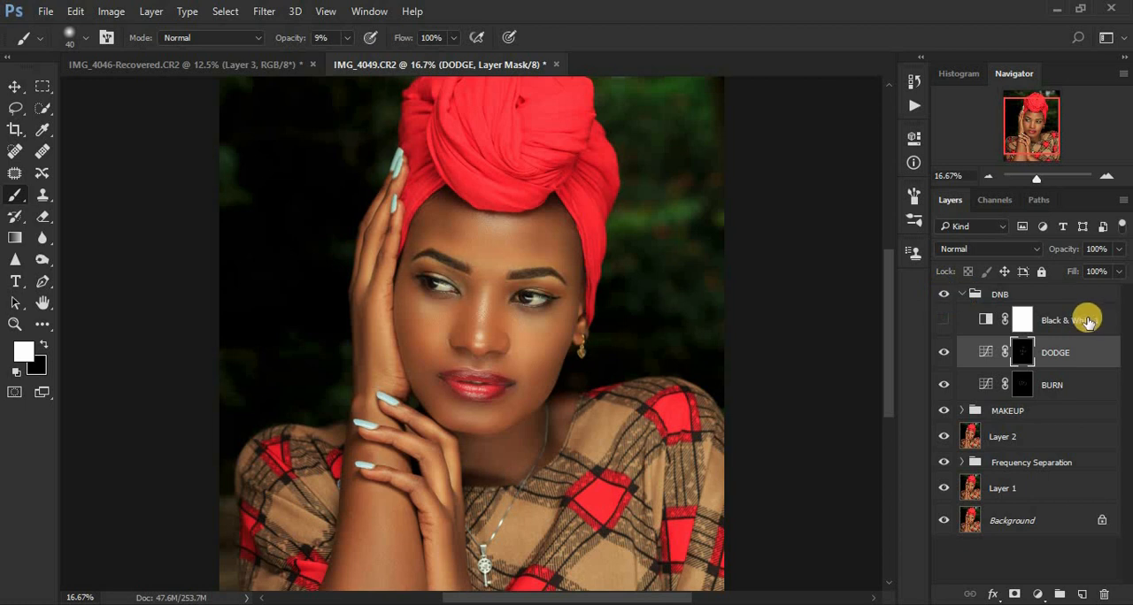
left_click_drag(1097, 317, 1104, 594)
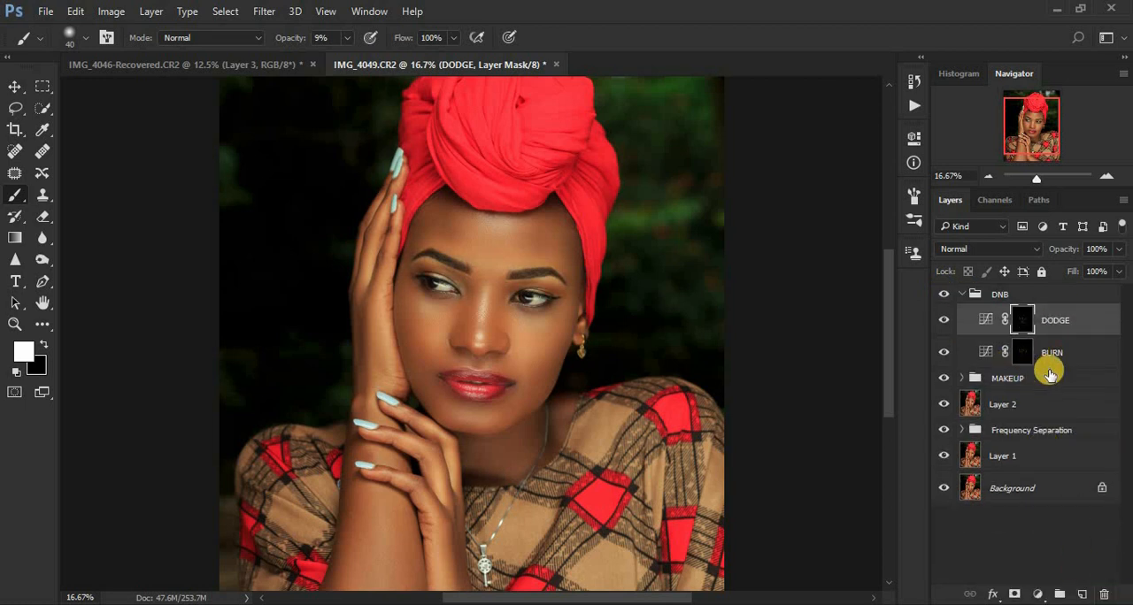
Step: Group the DNB and MAKEUP groups together and name the new group makeup and contouring
left_click(962, 295)
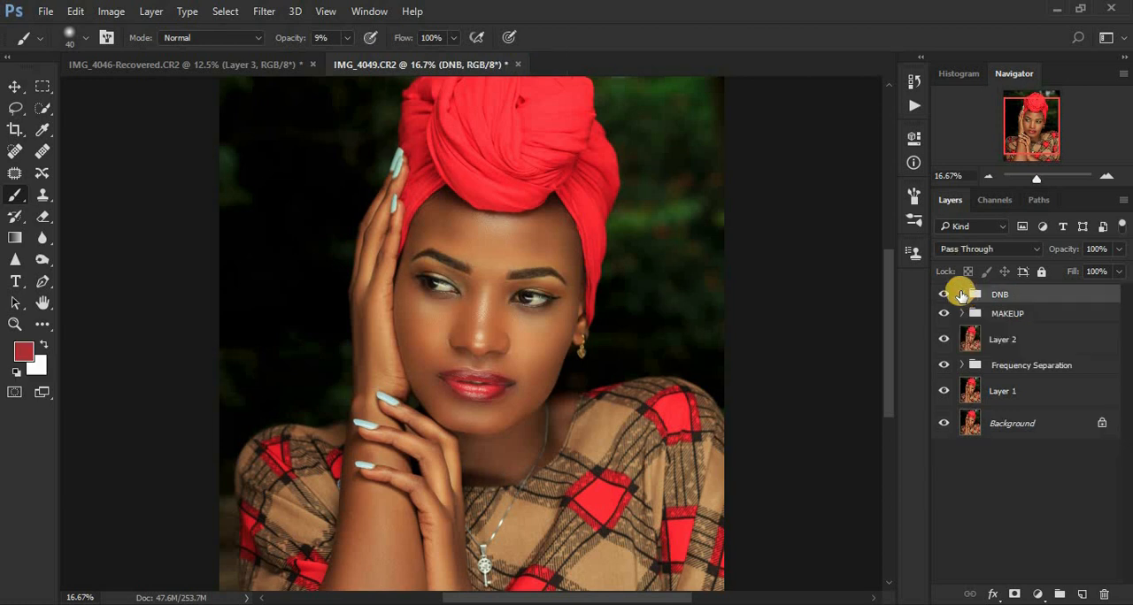
left_click(979, 296)
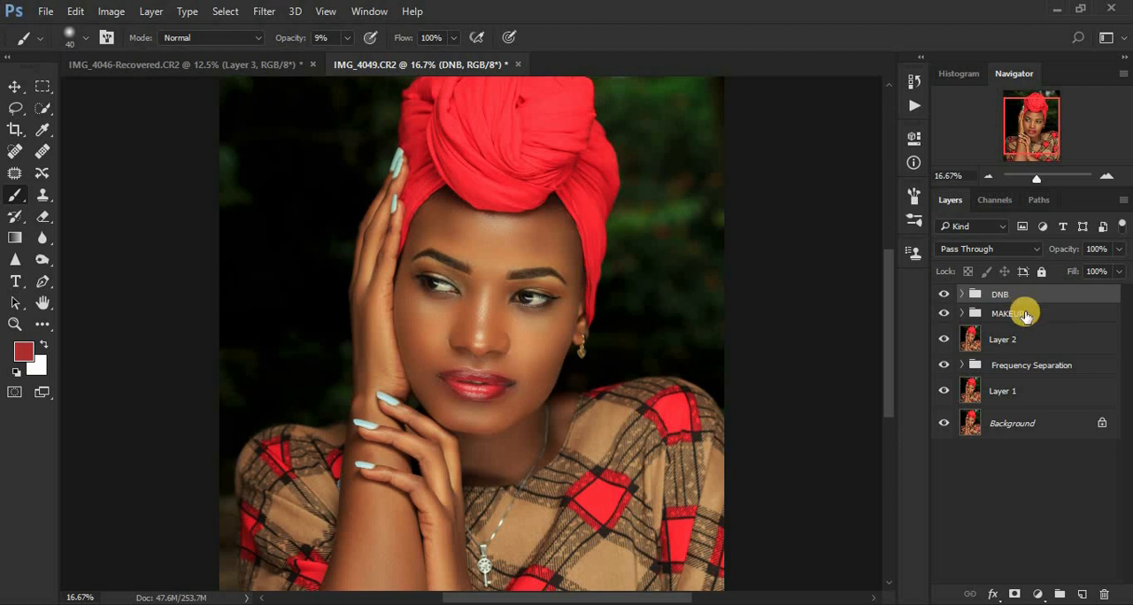
left_click(1025, 314, "shift")
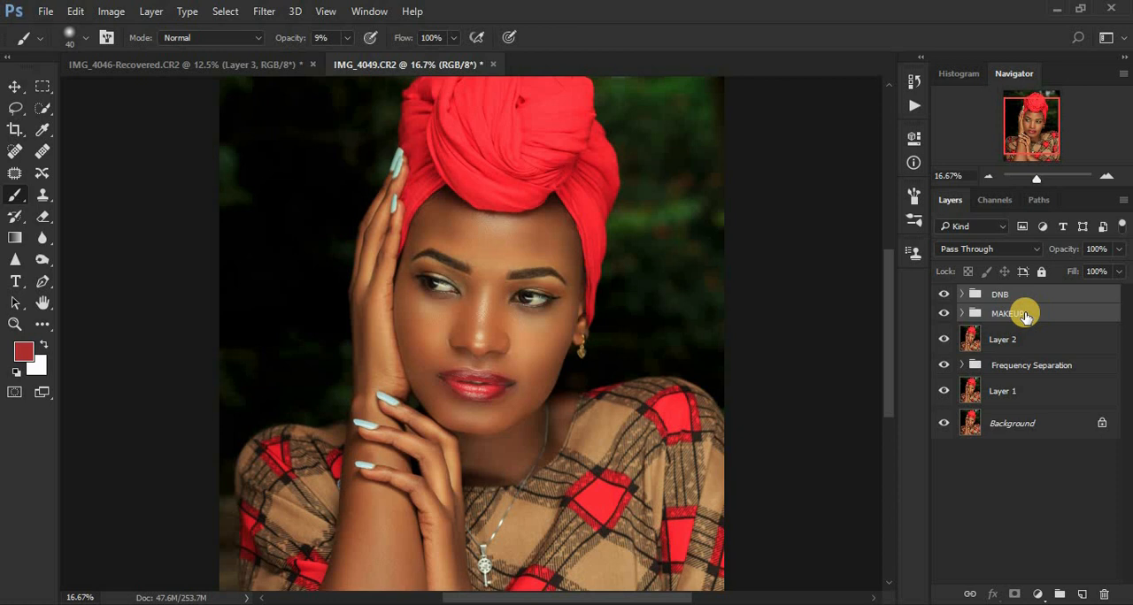
key("ctrl+g")
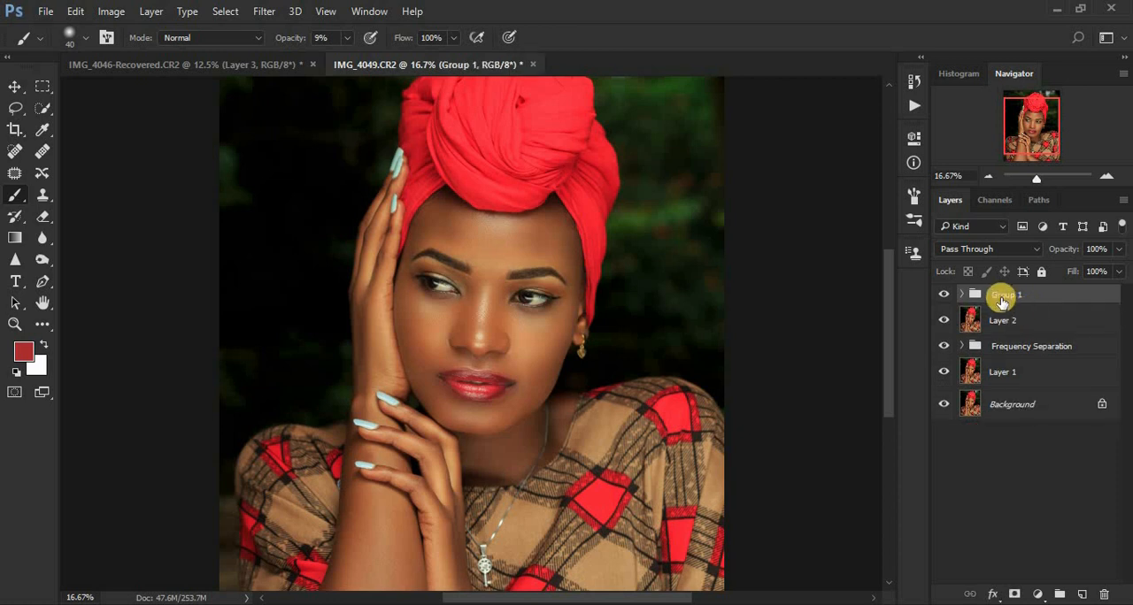
double_click(1002, 296)
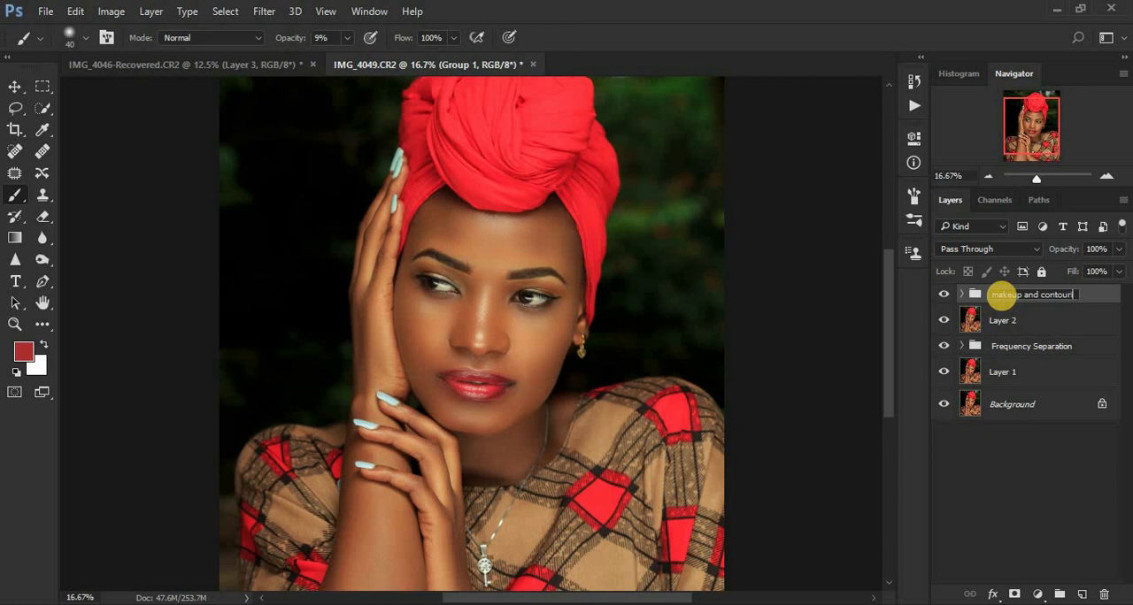
key("Return")
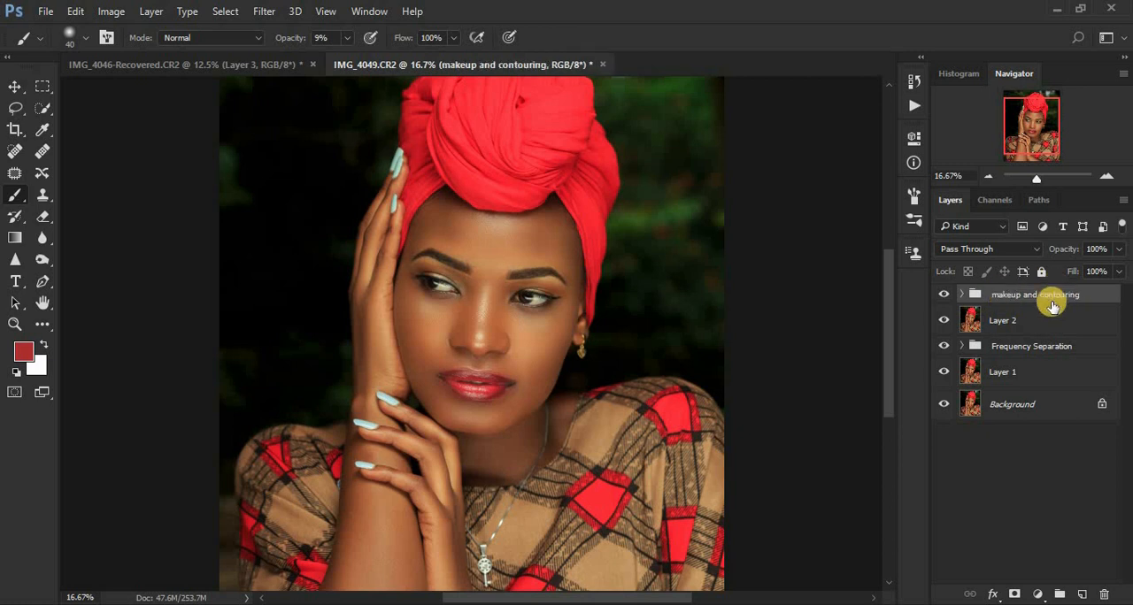
Step: Compare the portrait with and without the makeup and contouring group by toggling its visibility repeatedly
left_click(943, 296)
left_click(942, 295)
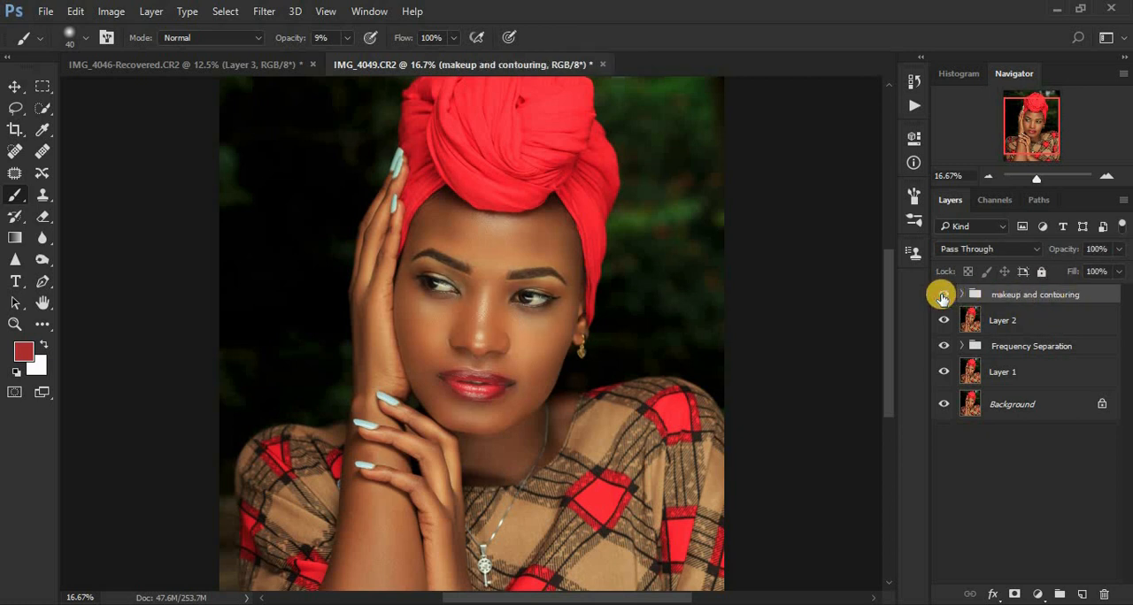
left_click(942, 296)
left_click(943, 295)
left_click(943, 296)
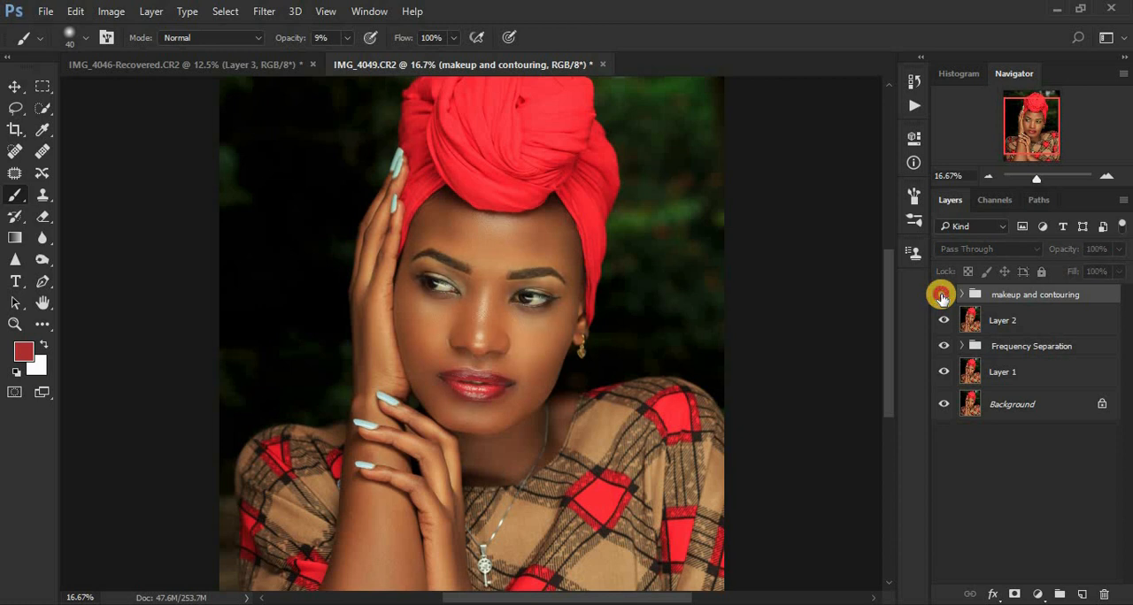
left_click(943, 295)
left_click(942, 295)
left_click(942, 296)
left_click(942, 295)
left_click(942, 296)
left_click(943, 296)
left_click(942, 295)
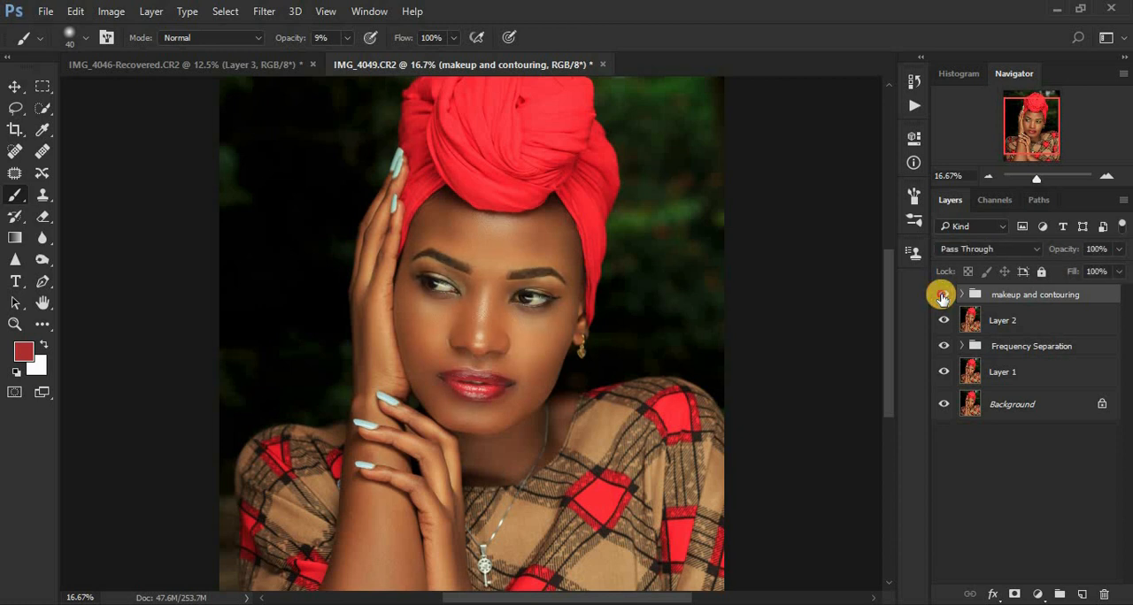
Step: Check the face before and after the makeup and contouring group's edits, and leave the group visible
left_click(943, 296)
left_click(942, 295)
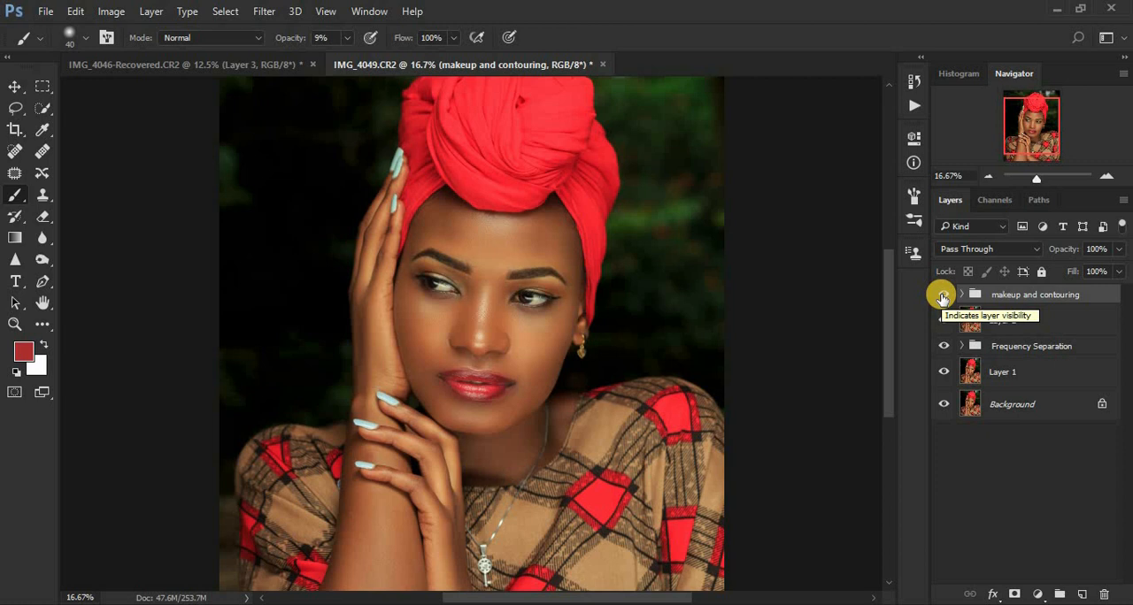
left_click(942, 295)
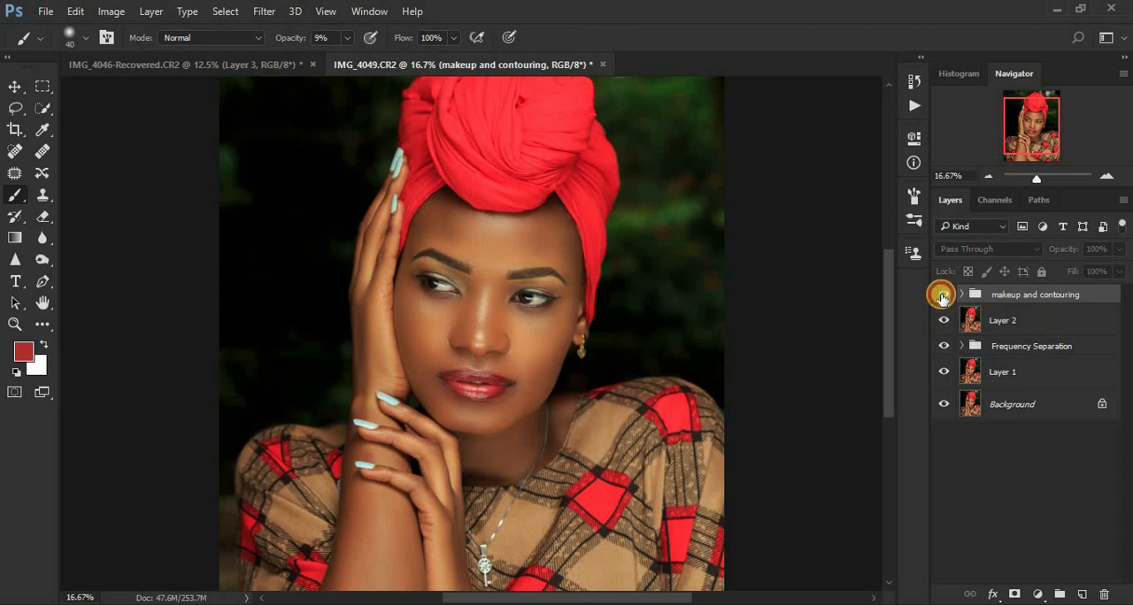
left_click(942, 296)
left_click(942, 295)
left_click(942, 296)
left_click(942, 296)
left_click(942, 296)
left_click(943, 295)
left_click(942, 296)
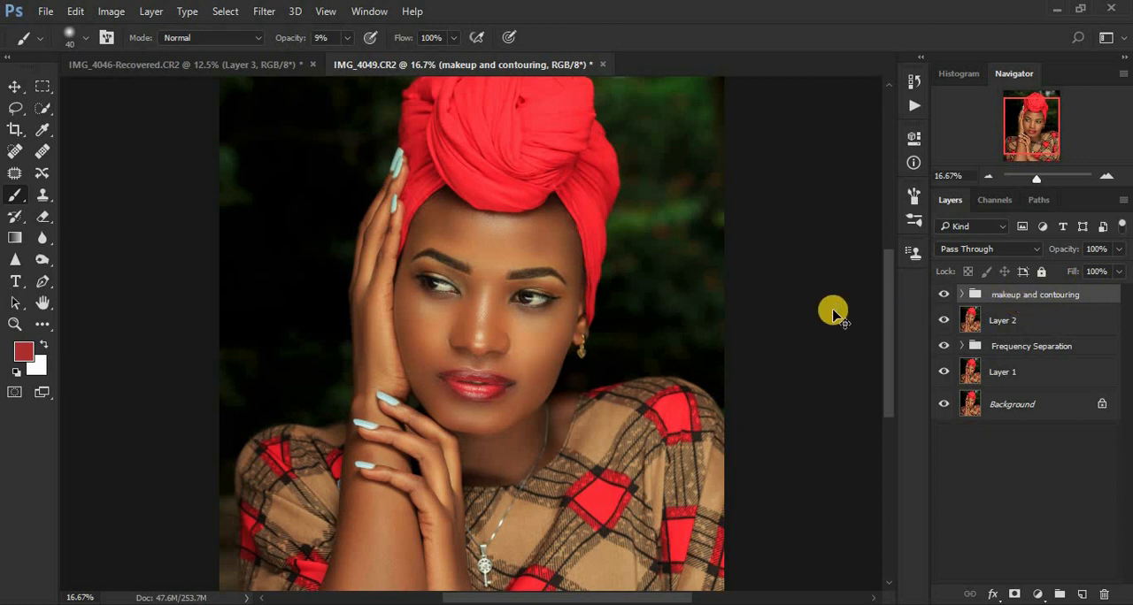
Step: Stamp all visible layers into a new layer at the top of the stack and duplicate that layer
key("ctrl+shift+alt+e")
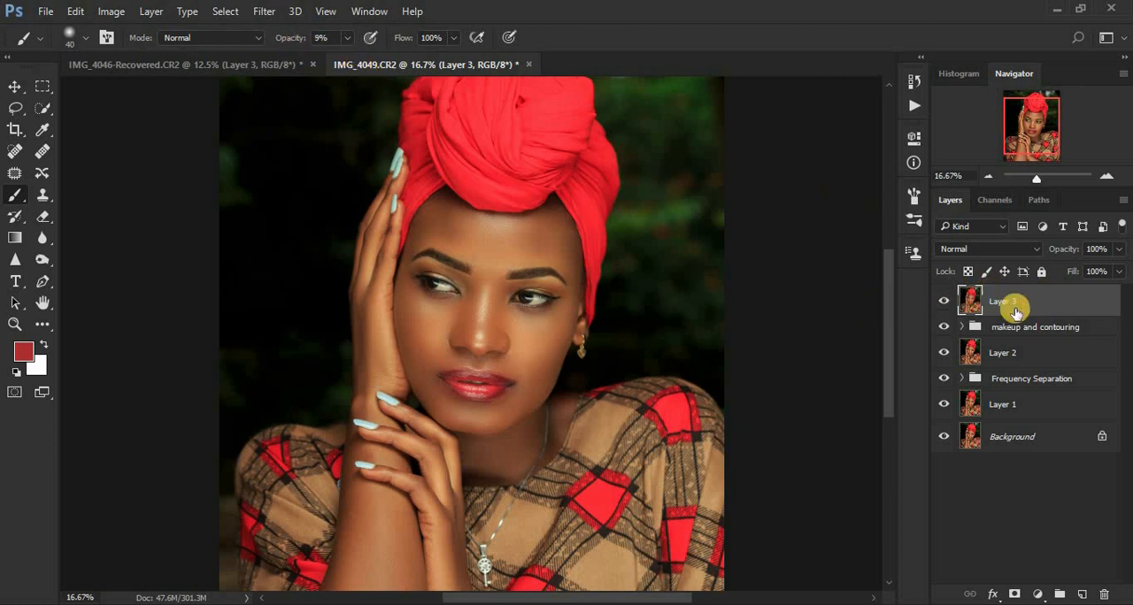
key("ctrl+j")
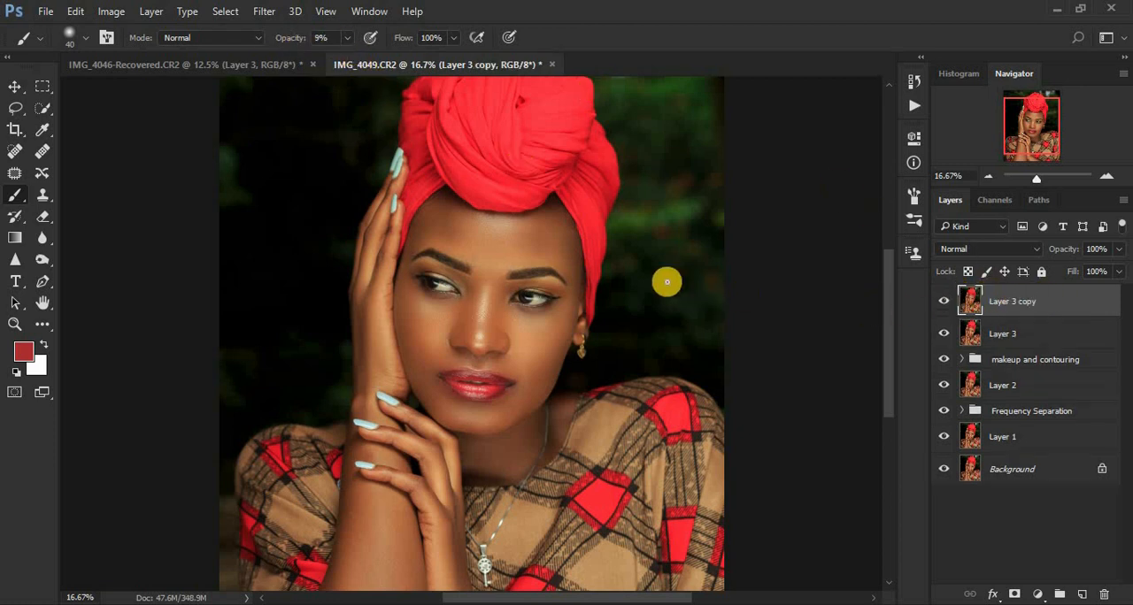
Step: Open the duplicated layer in the Camera Raw Filter and whiten both eyes with the Adjustment Brush
left_click(262, 12)
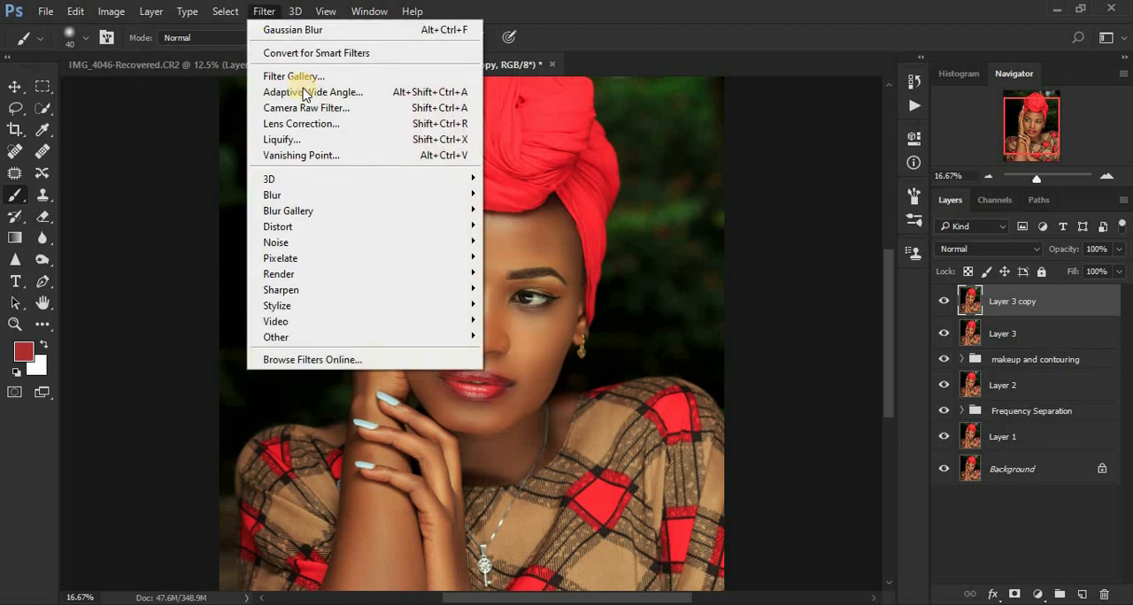
left_click(321, 104)
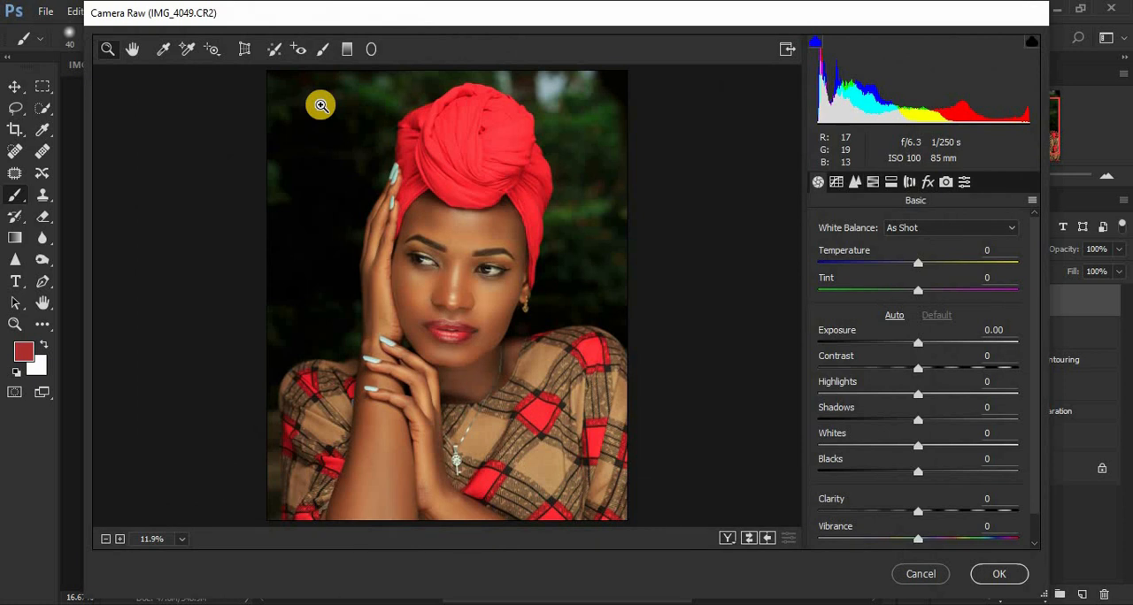
left_click_drag(408, 252, 523, 286)
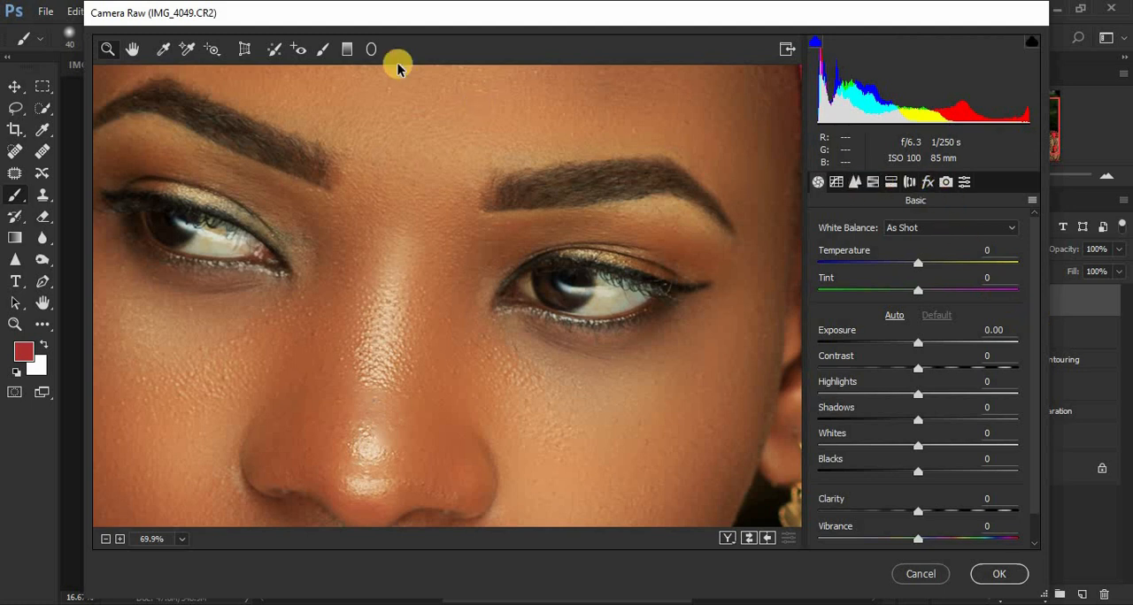
left_click(322, 48)
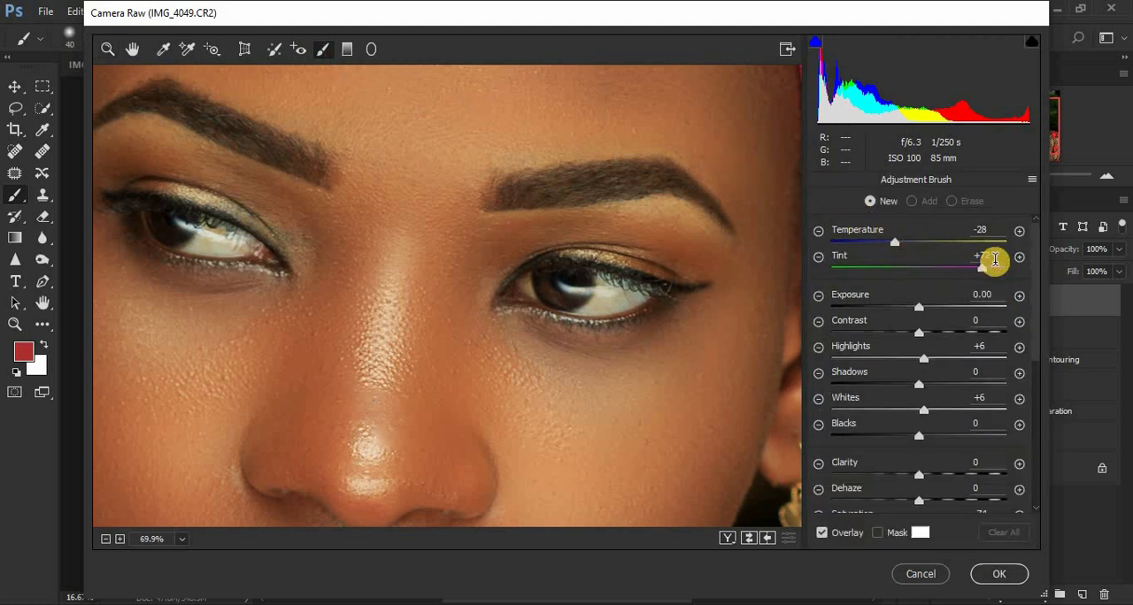
left_click_drag(1033, 308, 1037, 328)
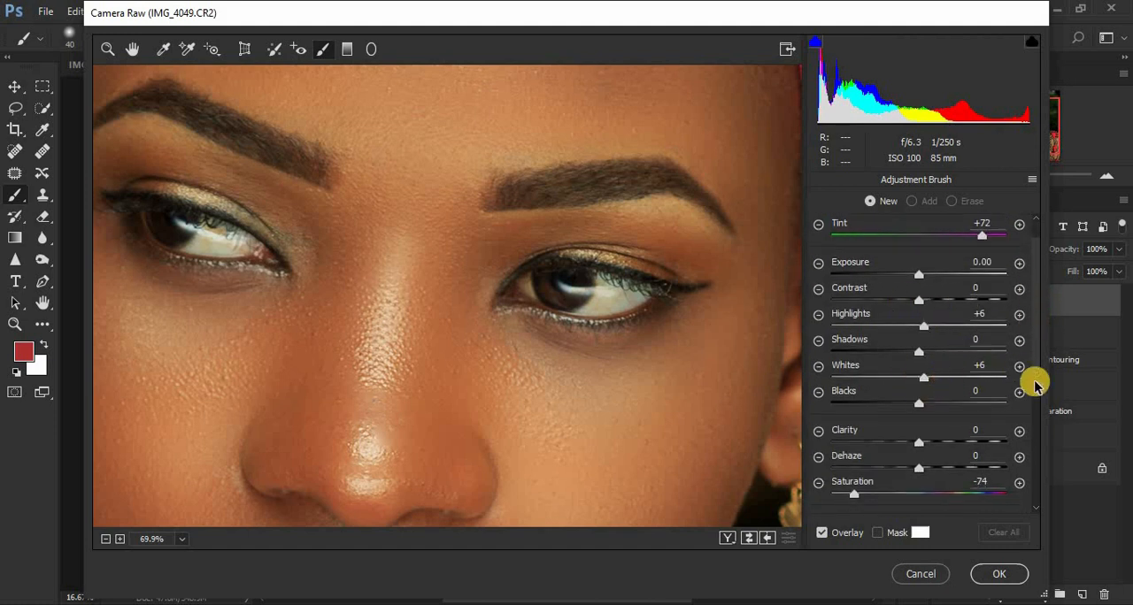
scroll(1034, 366, "down", 2)
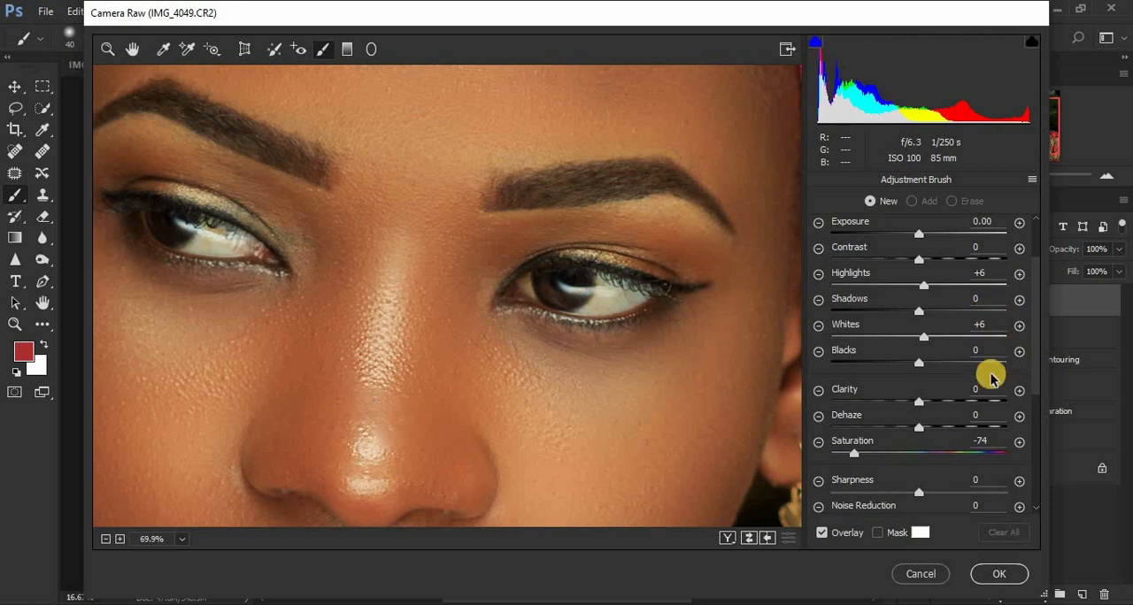
scroll(1037, 369, "down", 2)
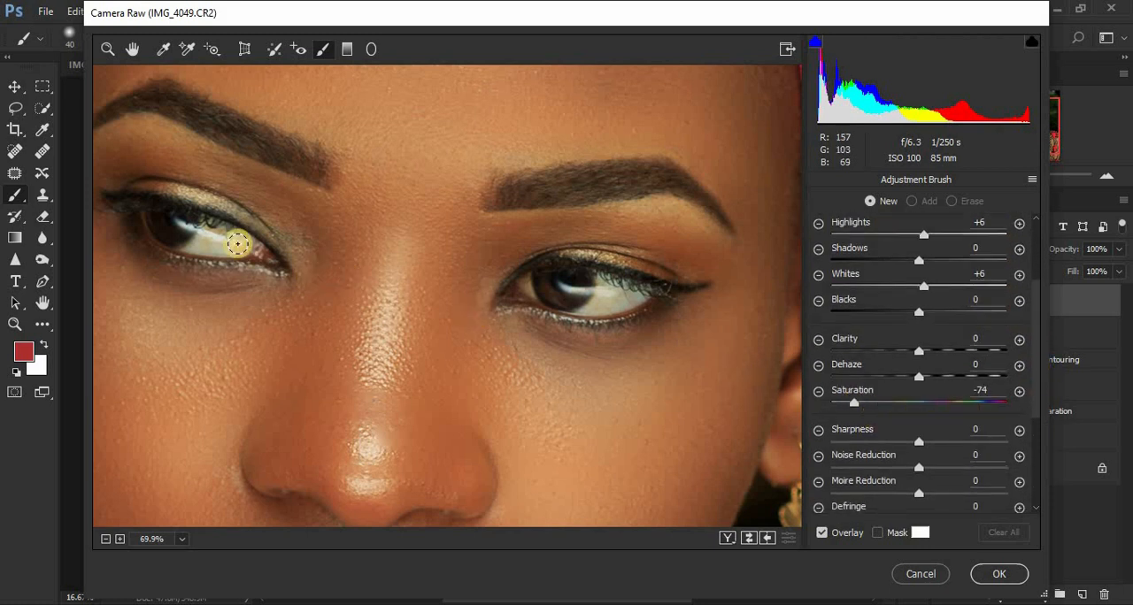
mouse_move(216, 210)
left_mouse_down()
mouse_move(195, 245)
mouse_move(222, 240)
mouse_move(189, 222)
mouse_move(233, 240)
mouse_move(208, 247)
mouse_move(235, 244)
mouse_move(210, 224)
mouse_move(184, 240)
mouse_move(195, 233)
mouse_move(185, 228)
mouse_move(185, 245)
left_mouse_up()
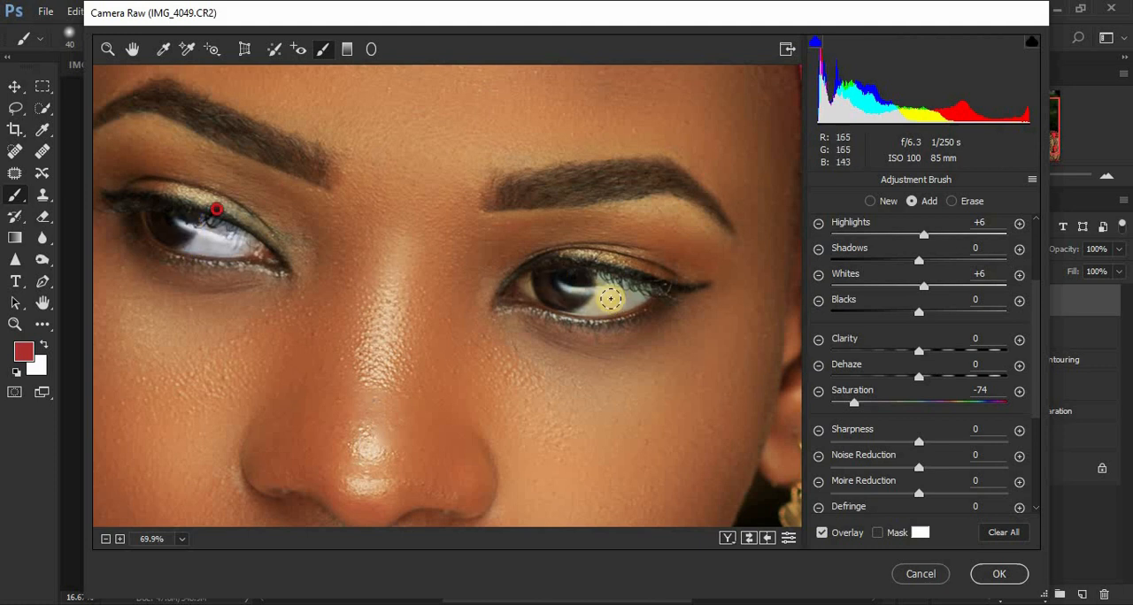
mouse_move(601, 270)
left_mouse_down()
mouse_move(602, 304)
mouse_move(607, 289)
mouse_move(639, 292)
mouse_move(592, 301)
mouse_move(607, 262)
mouse_move(596, 300)
mouse_move(642, 296)
mouse_move(558, 281)
mouse_move(532, 290)
mouse_move(588, 306)
mouse_move(646, 298)
left_mouse_up()
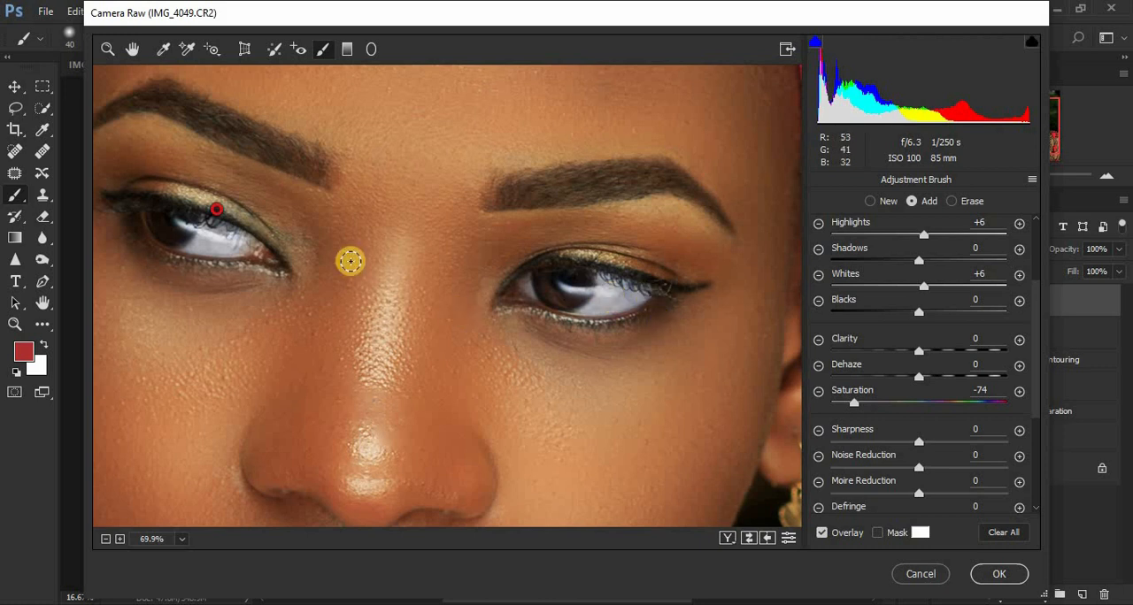
Step: Whiten the visible teeth between the lips with a new Adjustment Brush mask and apply the Camera Raw Filter
left_click(127, 52)
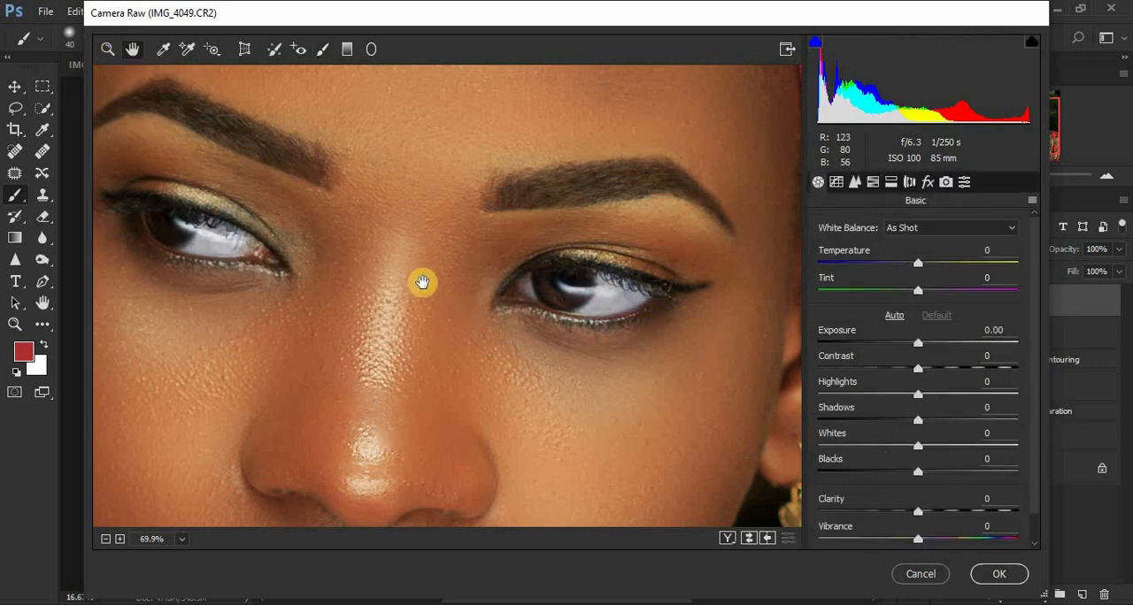
left_click_drag(423, 283, 434, 115)
left_click_drag(432, 314, 423, 260)
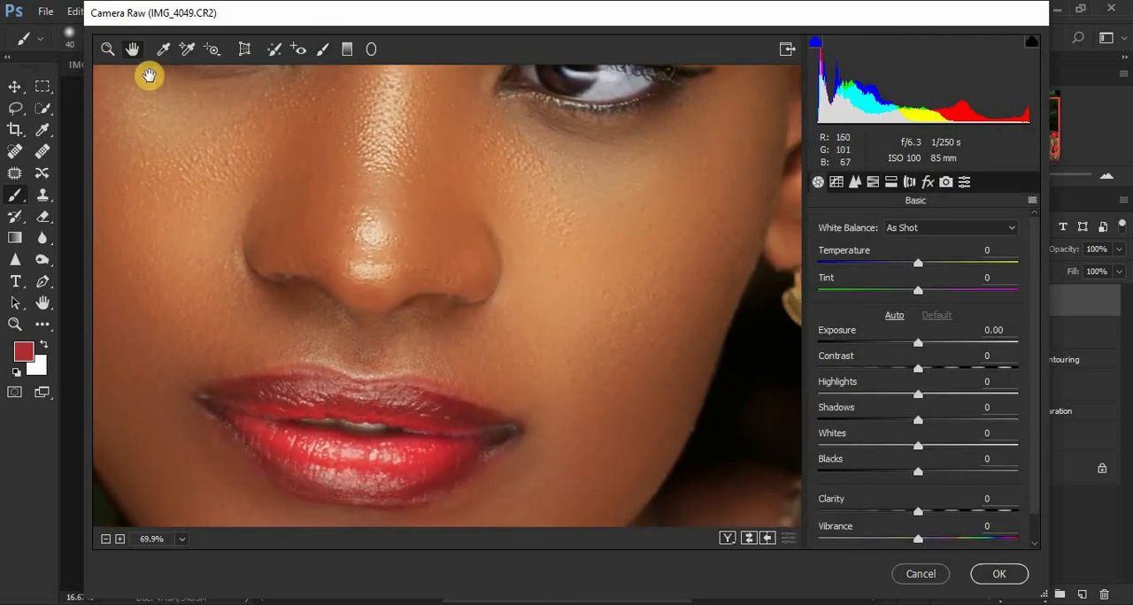
left_click(108, 49)
left_click_drag(290, 428, 450, 473)
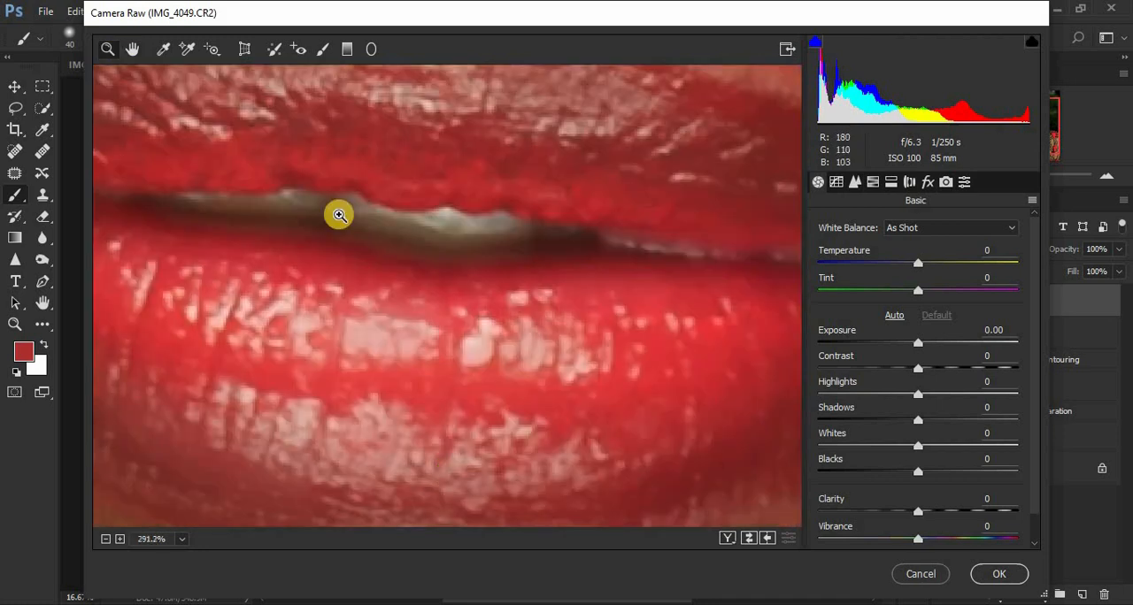
left_click(322, 49)
left_click_drag(275, 203, 554, 233)
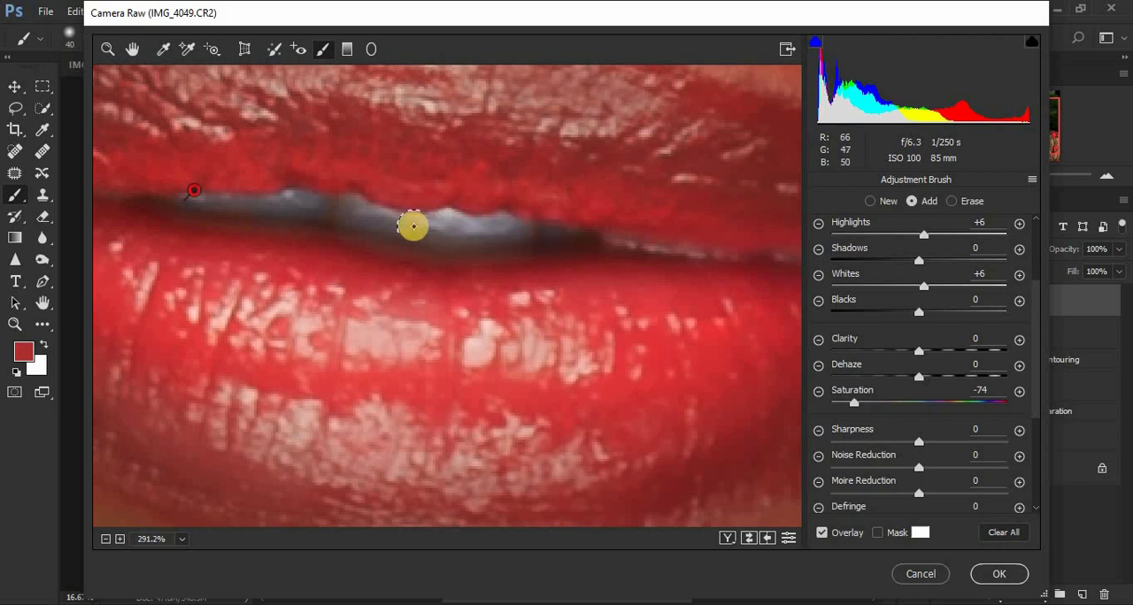
scroll(407, 240, "down", 8)
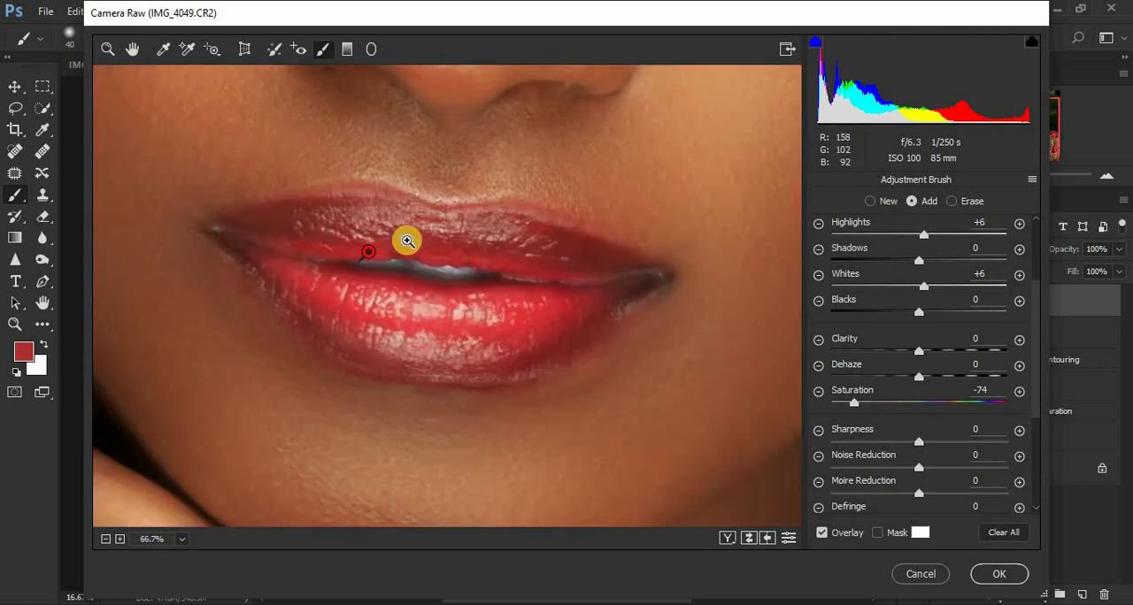
scroll(407, 240, "down", 1)
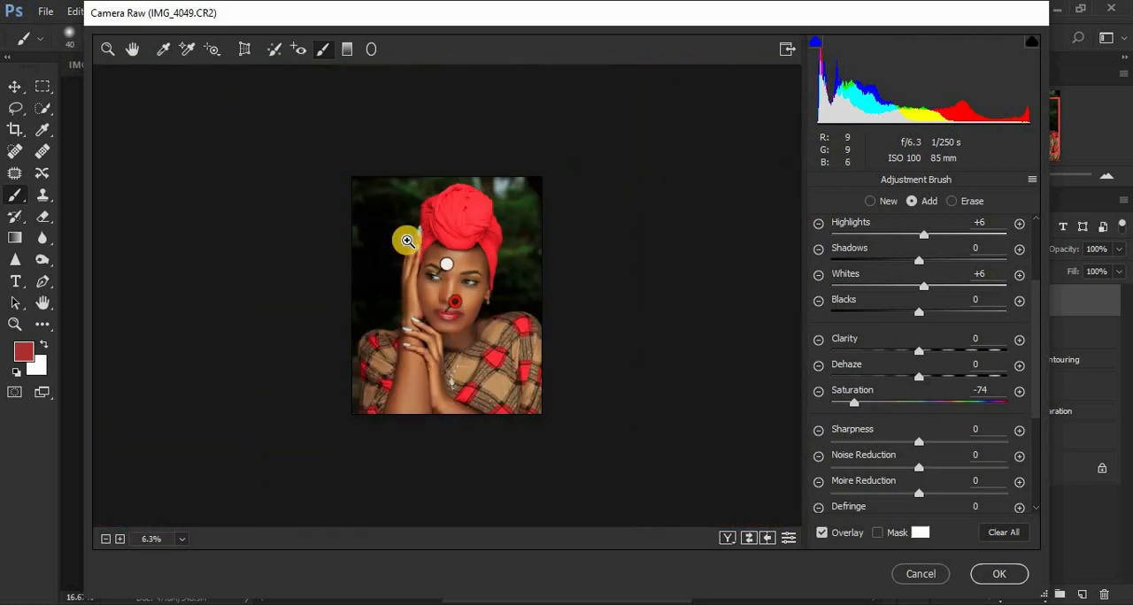
scroll(407, 241, "up", 1)
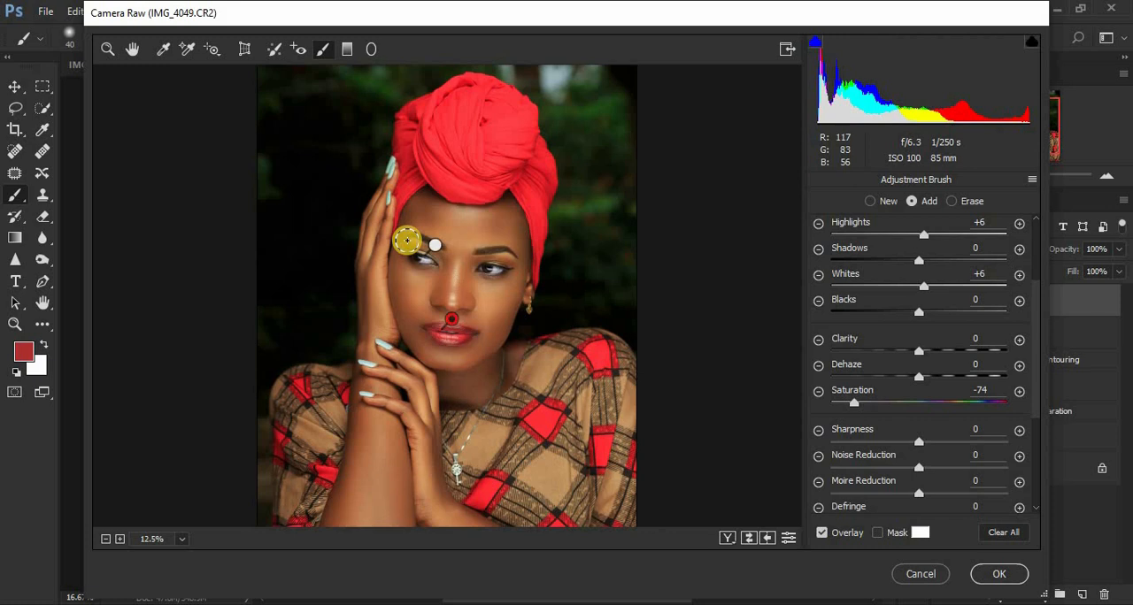
left_click(999, 573)
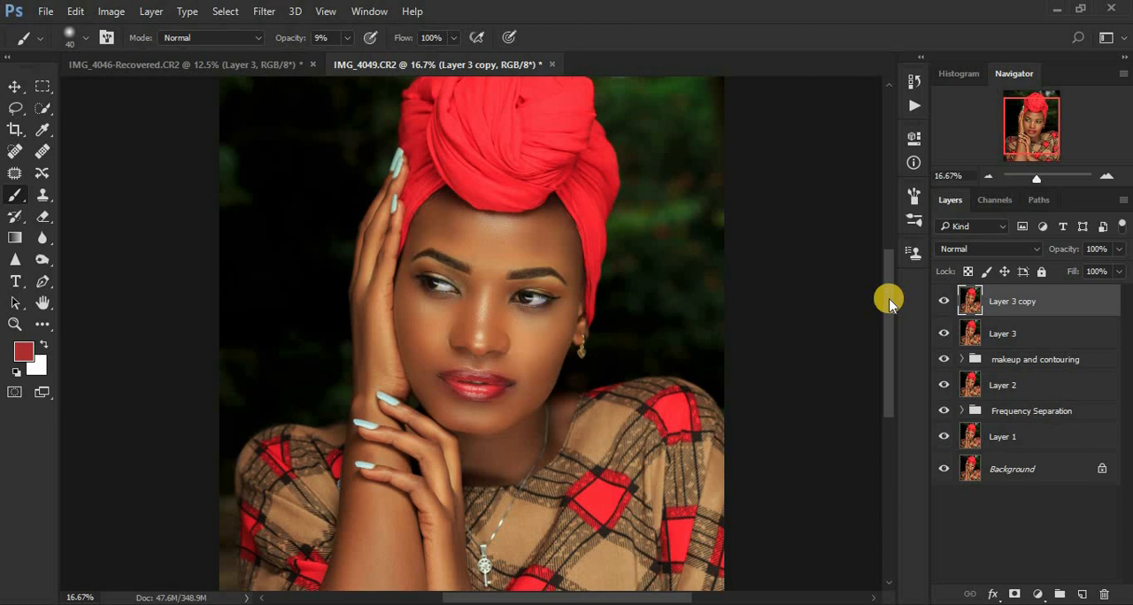
Step: Compare the retouched portrait with the original by repeatedly isolating the Background layer and restoring all layers
left_click(942, 475, "alt")
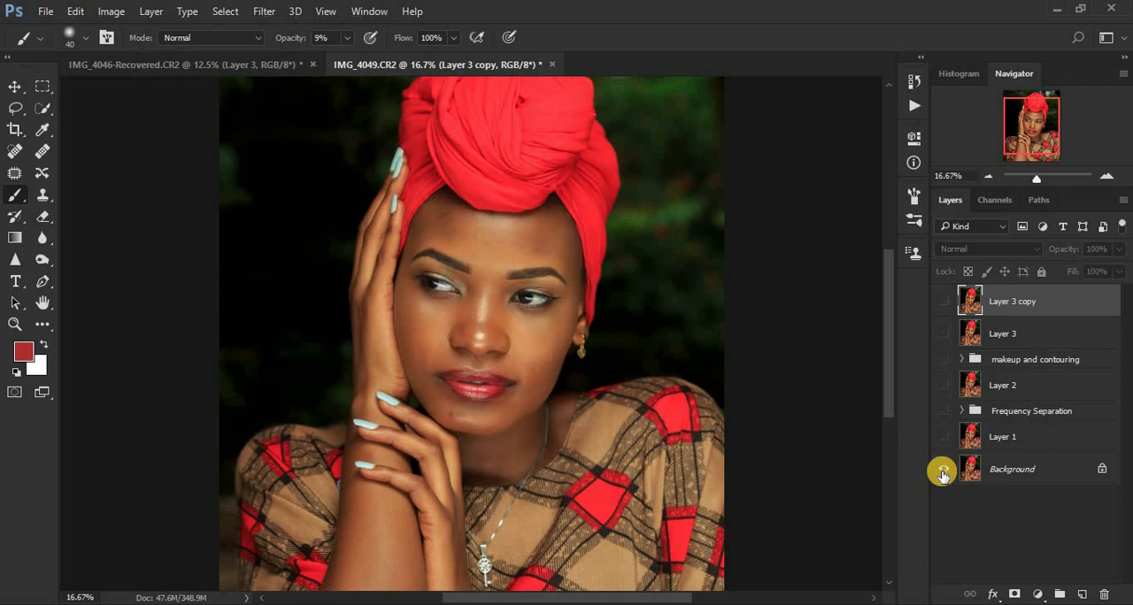
left_click(943, 474, "alt")
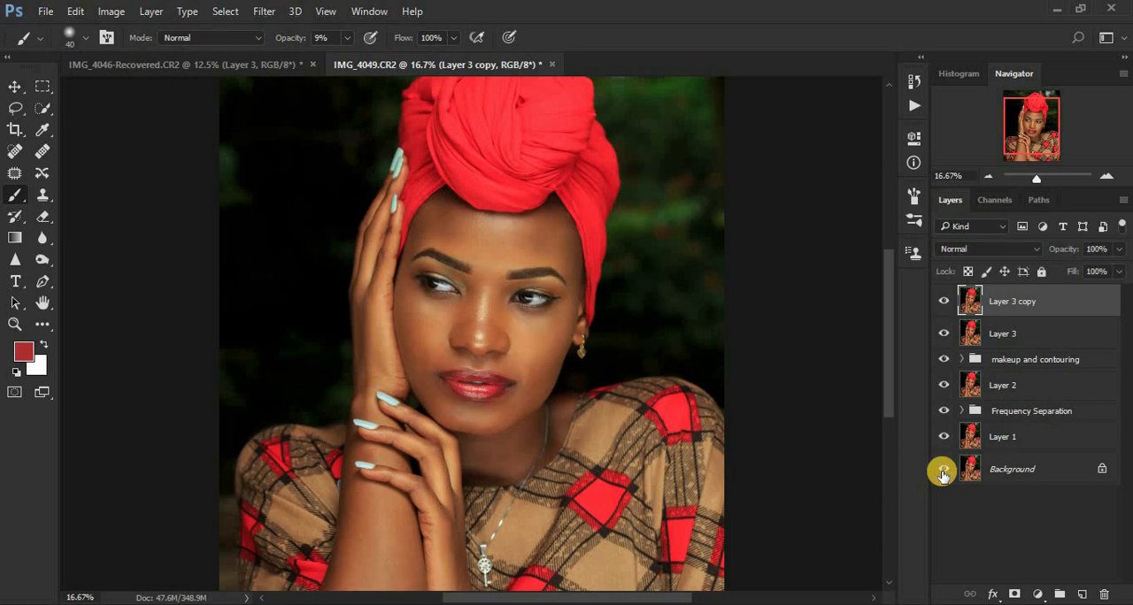
left_click(942, 475, "alt")
left_click(942, 474, "alt")
left_click(942, 474, "alt")
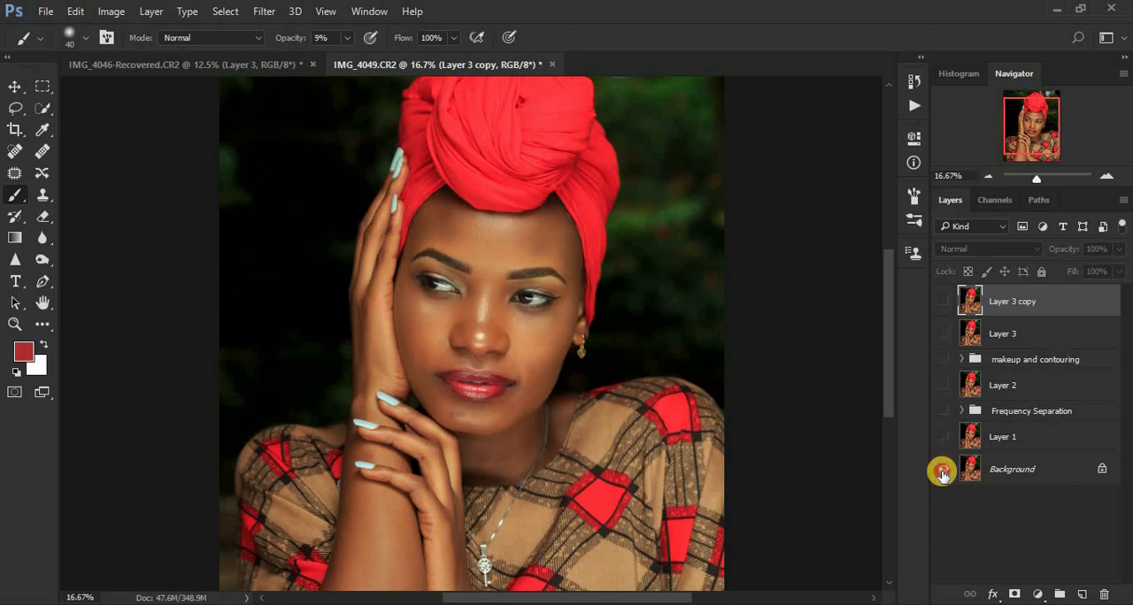
left_click(943, 474, "alt")
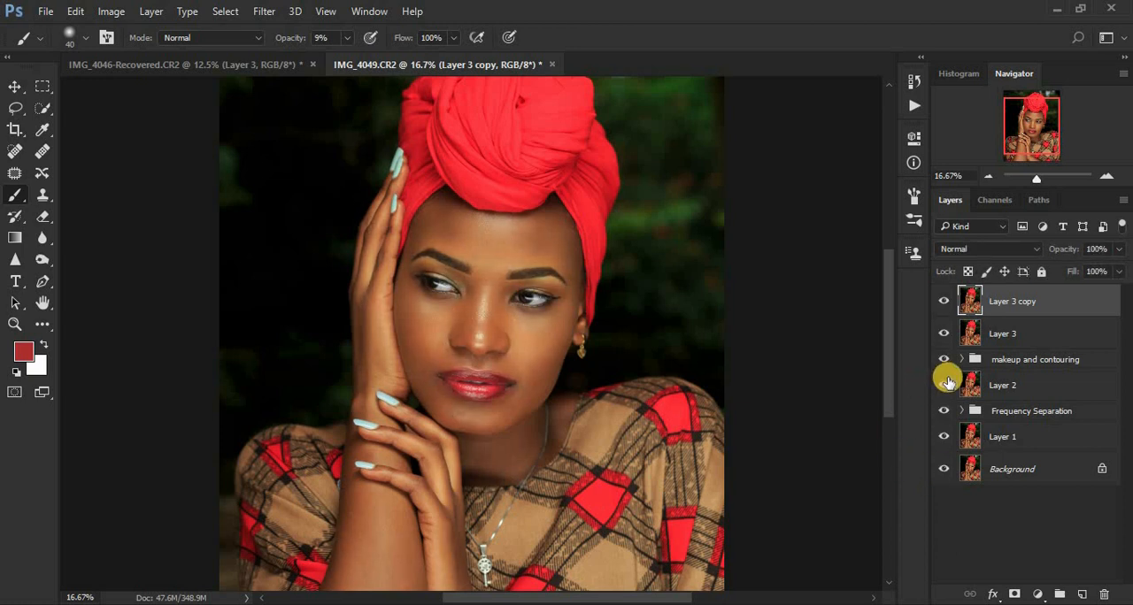